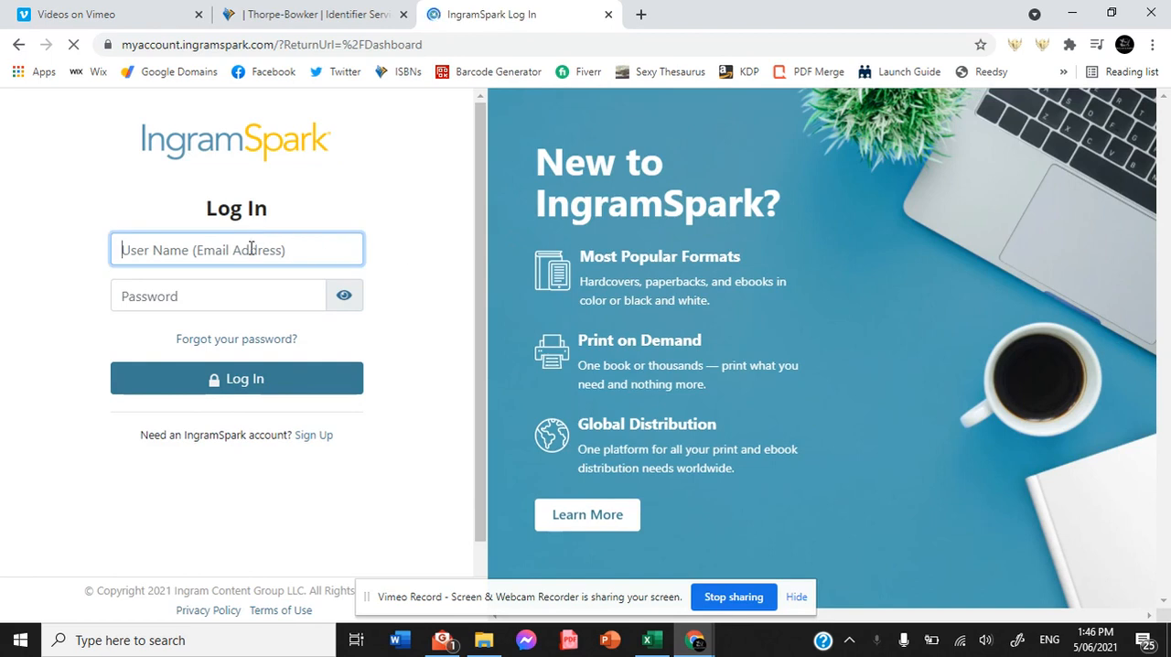
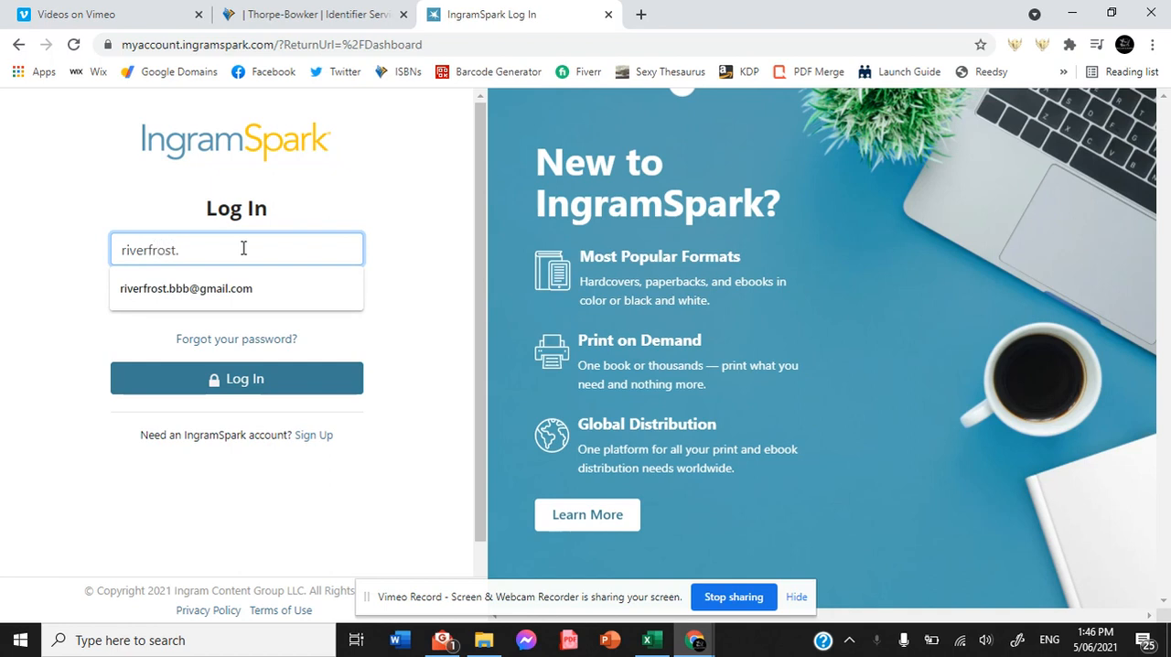
Fill in the account's e-mail address as the user name on the IngramSpark login form.
key("Down")
key("Return")
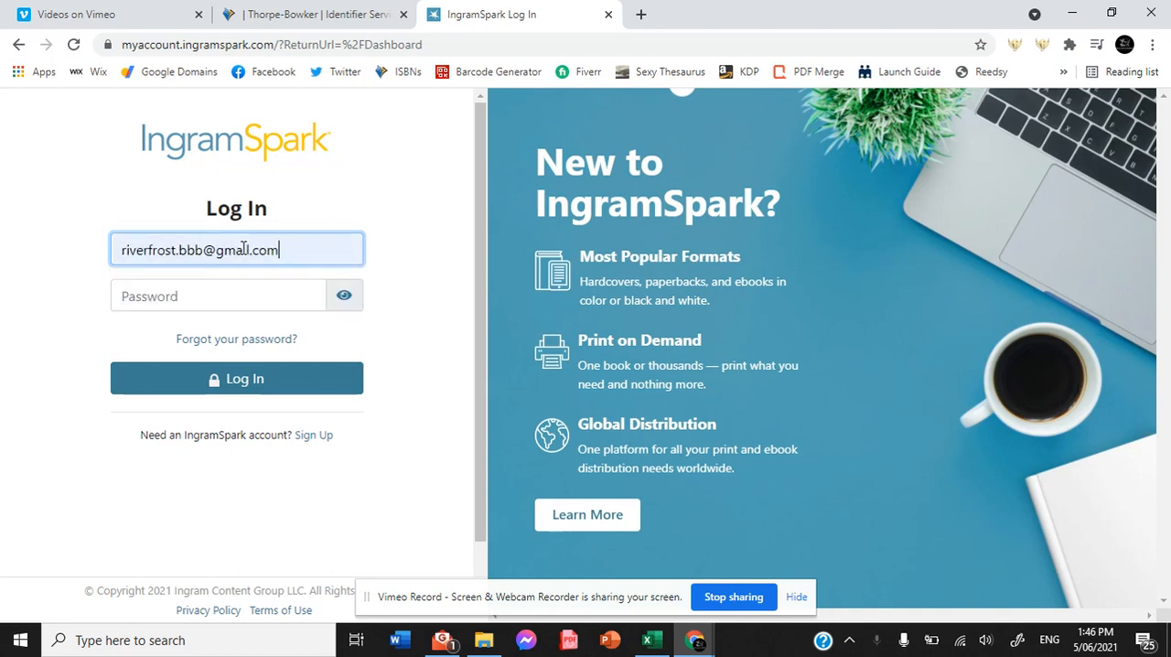
Enter the account password and log in.
left_click(183, 294)
type("••••••••••")
key("Return")
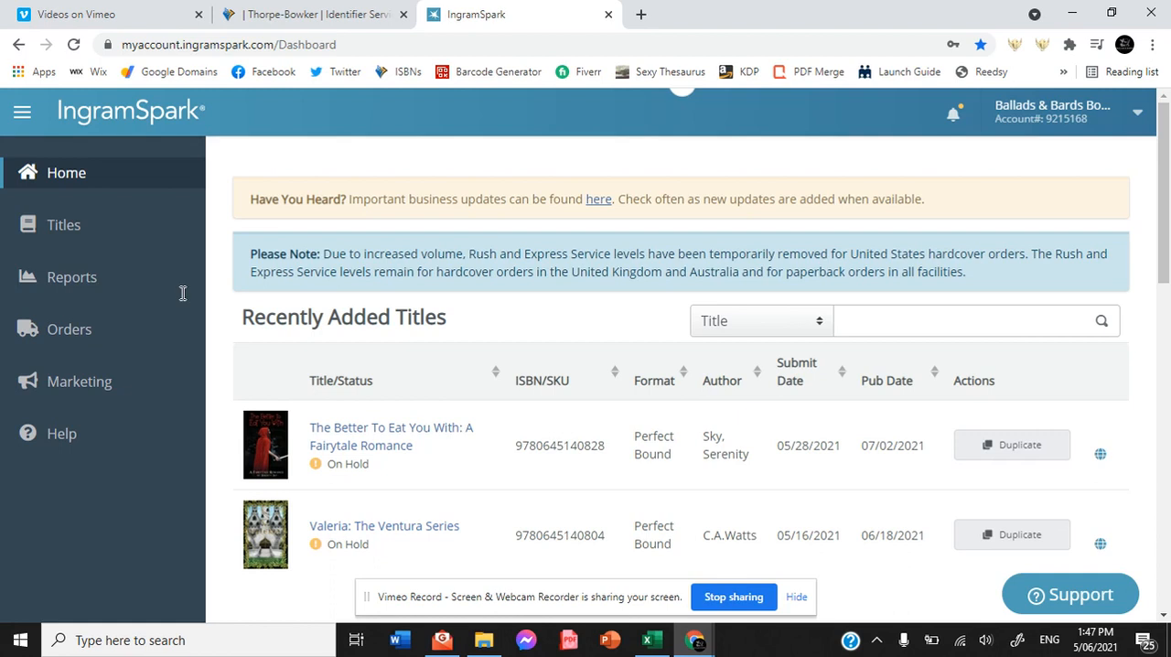
Start adding a new title and choose Print Book Only as its format.
left_click(61, 235)
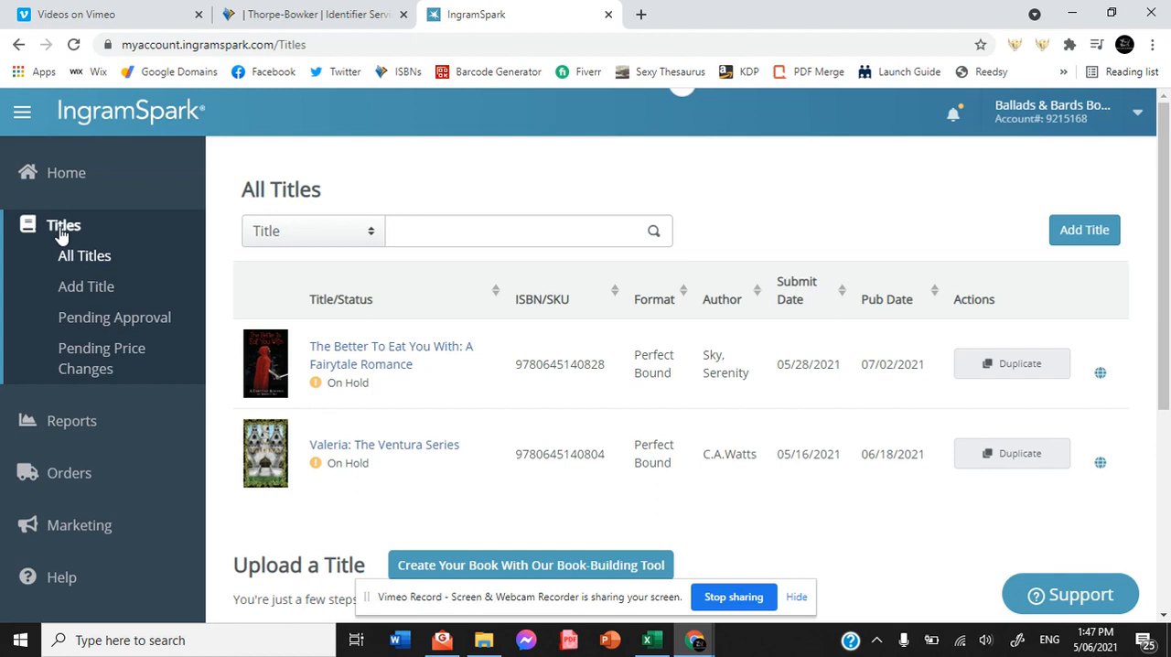
left_click(83, 286)
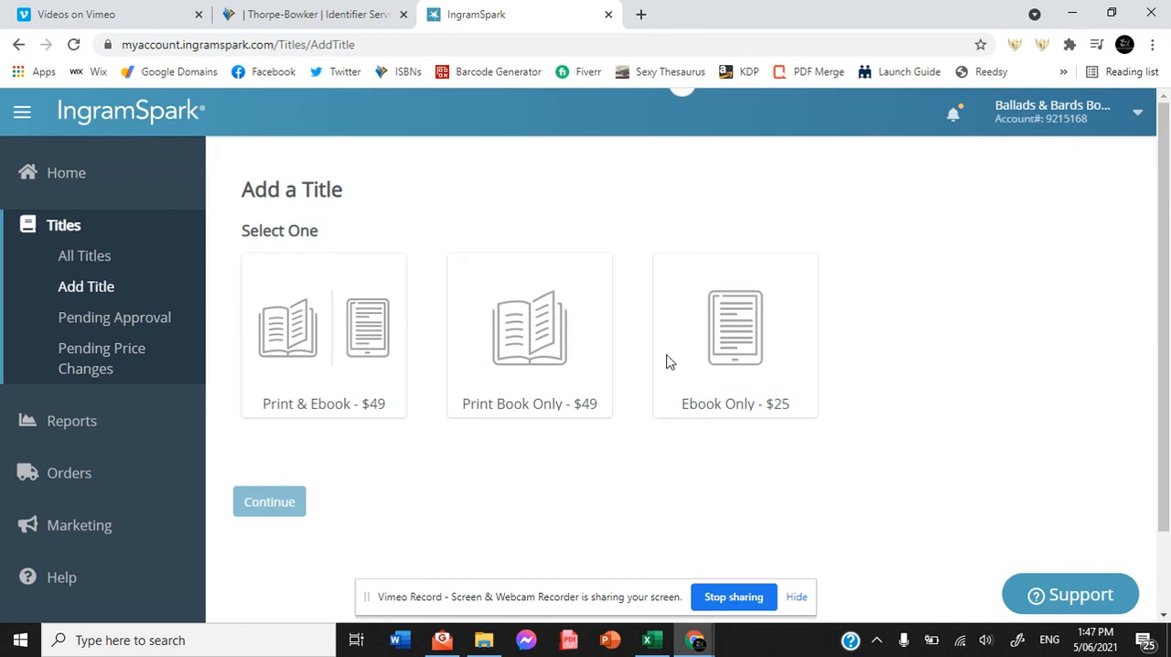
left_click(492, 304)
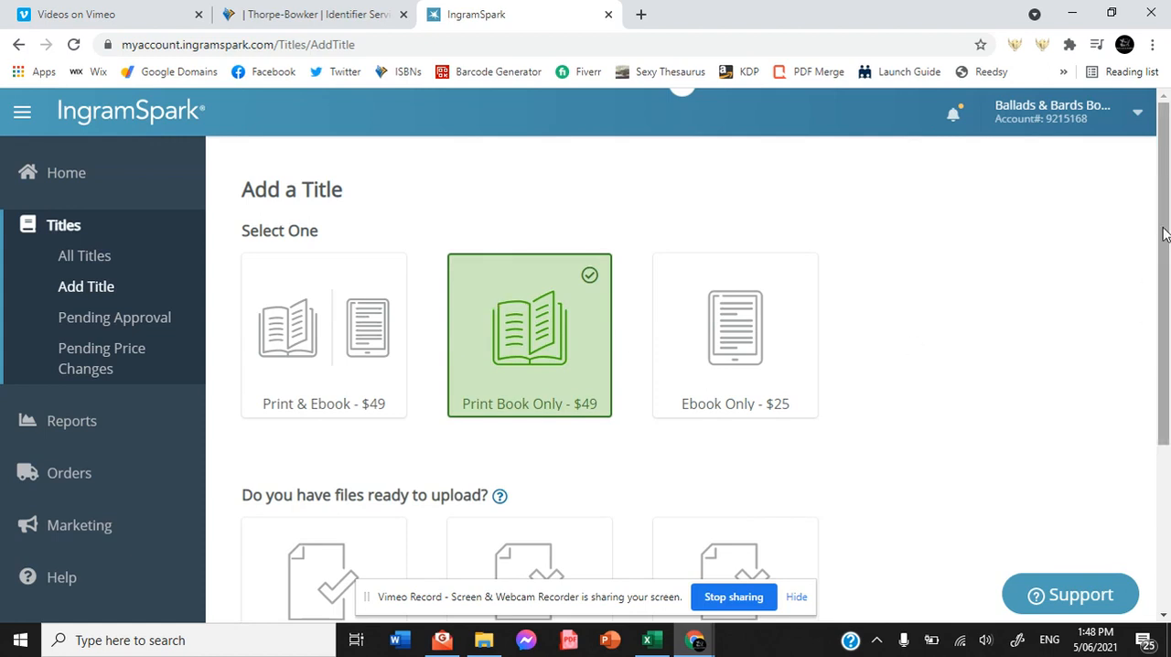
Declare that all files are ready to upload, confirming both the print jacket/cover PDF and the print interior PDF.
left_click_drag(1164, 234, 1165, 249)
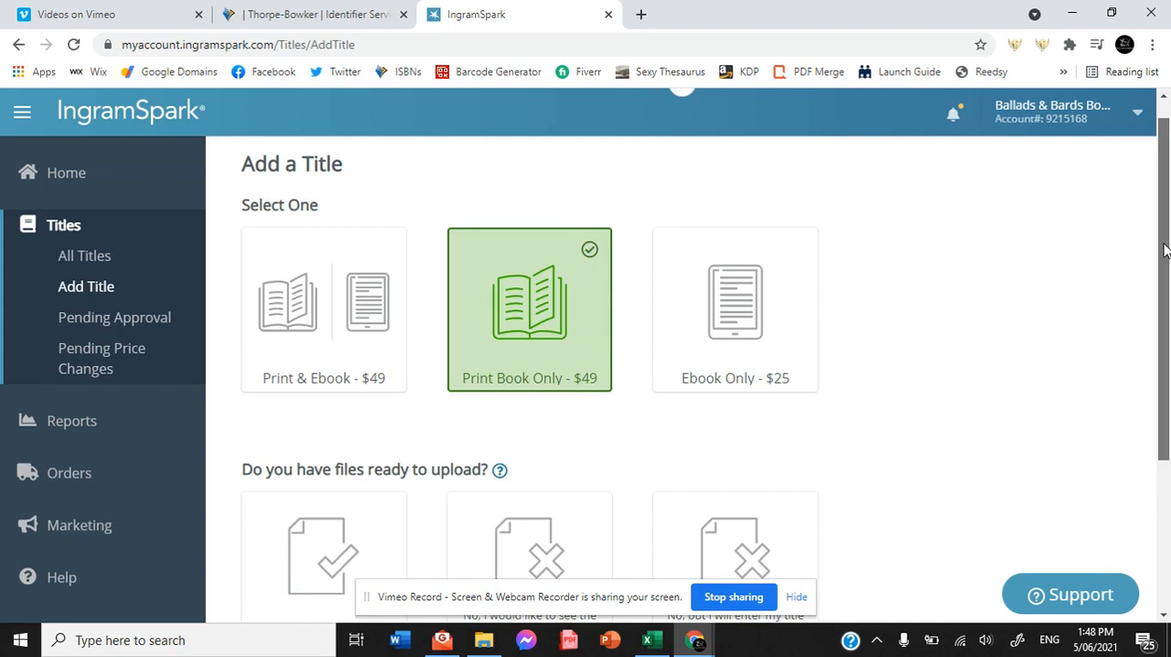
left_click_drag(1164, 250, 1163, 252)
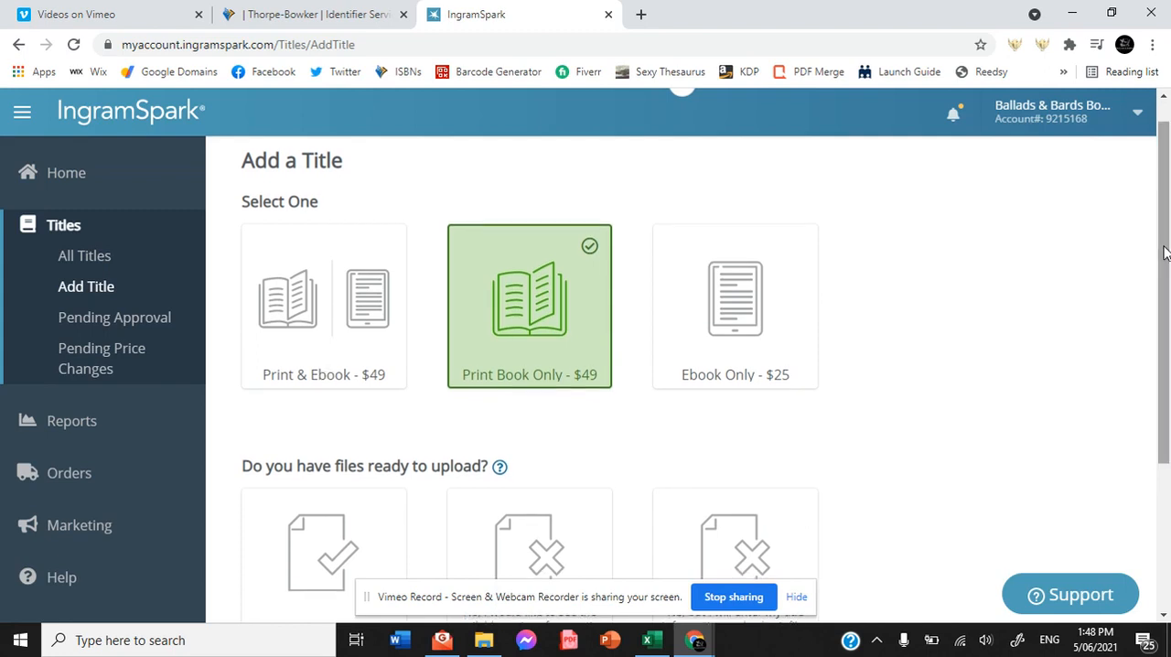
left_click_drag(1165, 252, 1162, 367)
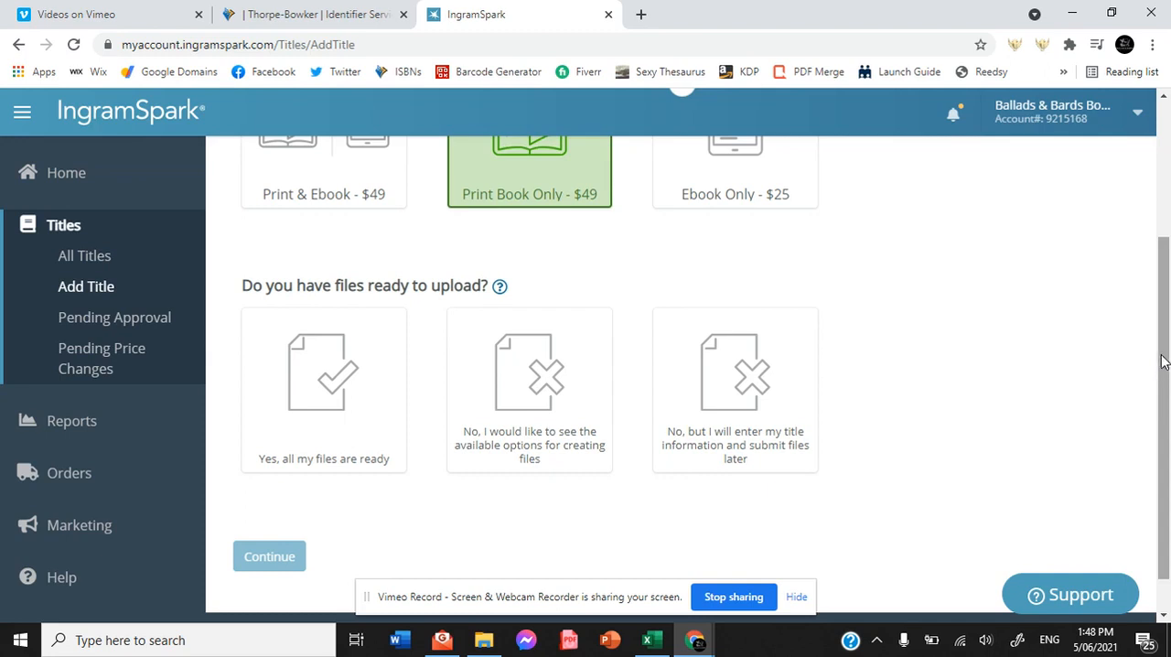
mouse_move(1163, 348)
left_mouse_down()
mouse_move(1163, 262)
mouse_move(1165, 348)
left_mouse_up()
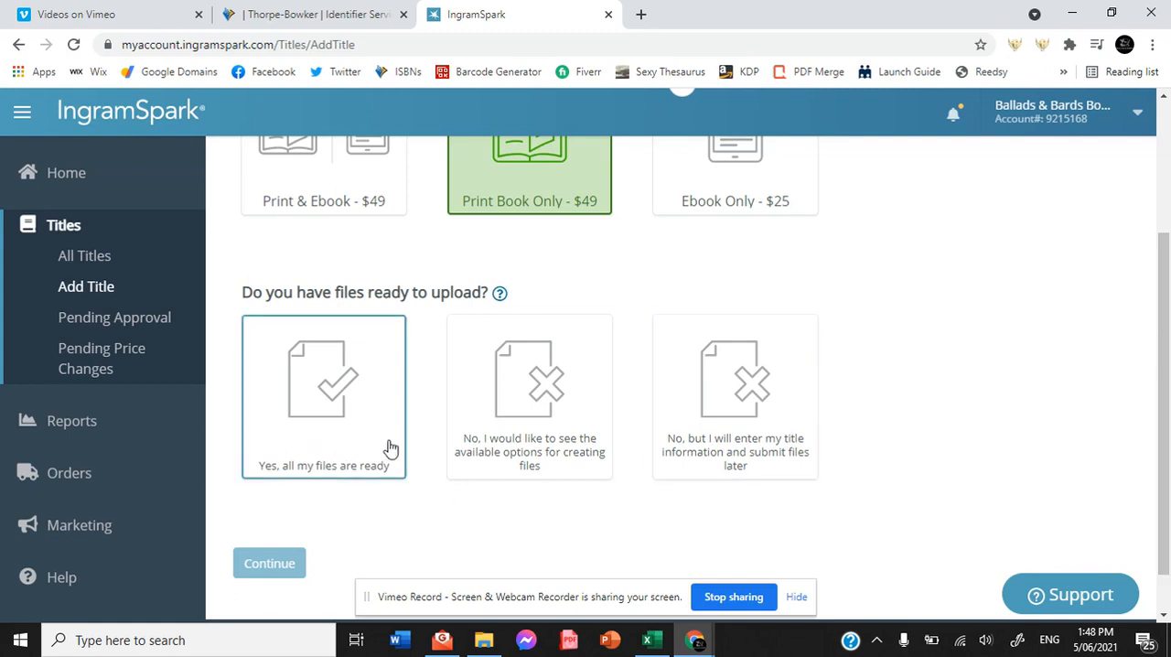
left_click(719, 416)
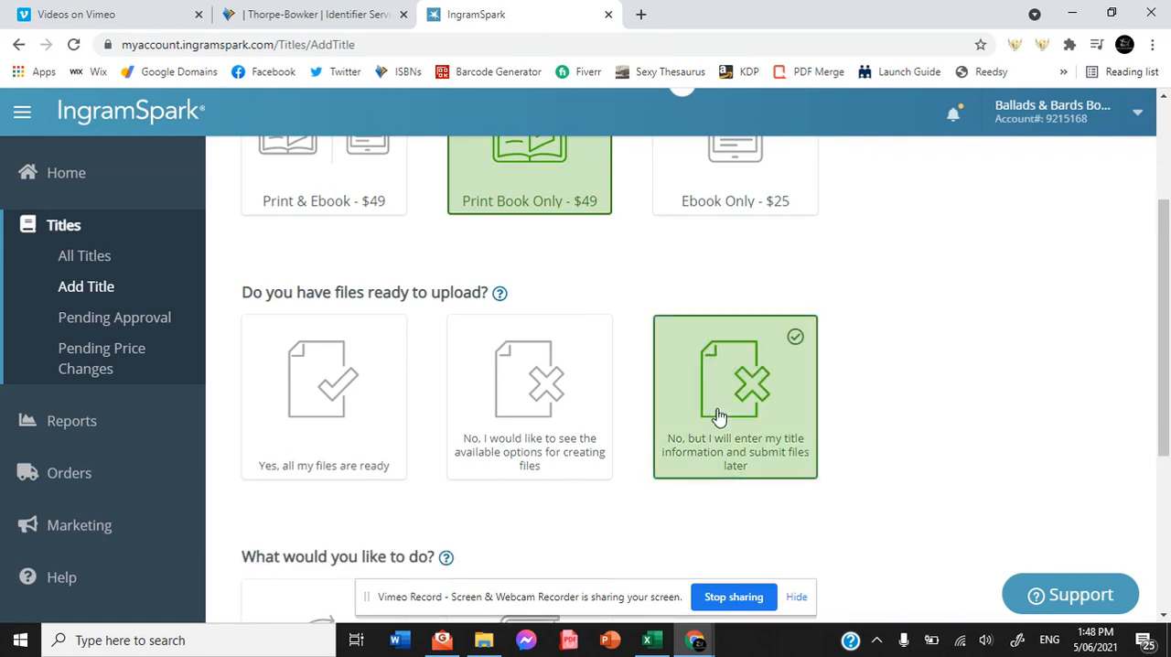
left_click(319, 406)
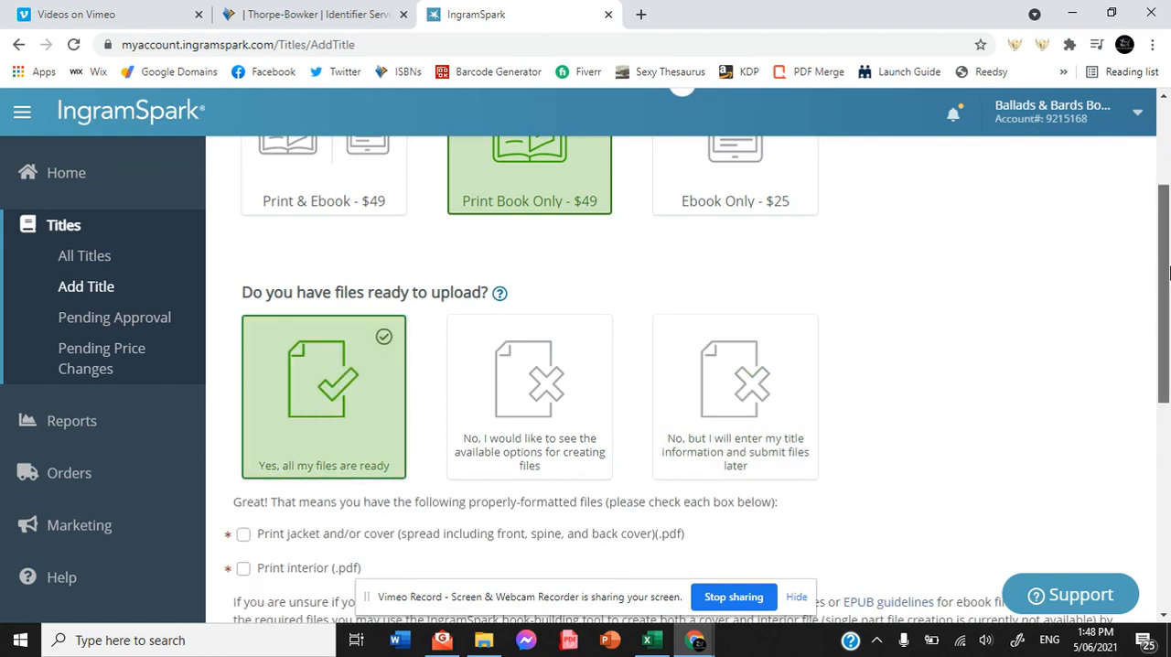
scroll(1169, 318, "down", 3)
scroll(1169, 318, "down", 2)
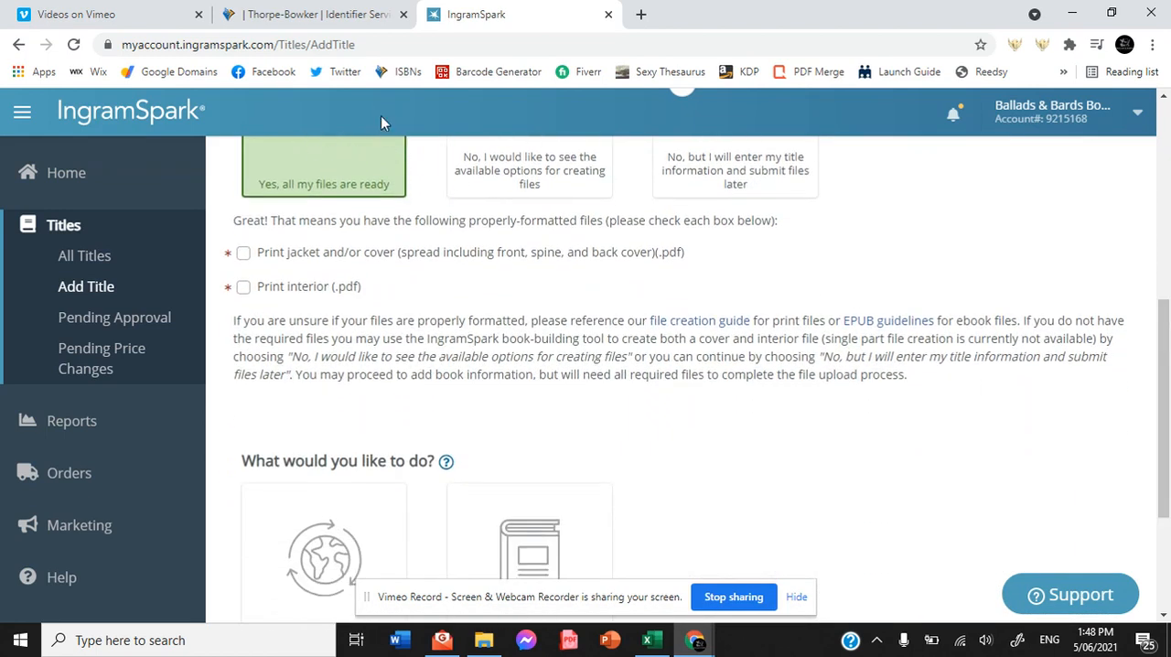
left_click(244, 256)
left_click(243, 289)
Choose to print, distribute, and sell the book, and continue to the title information form.
left_click_drag(1162, 340, 1160, 450)
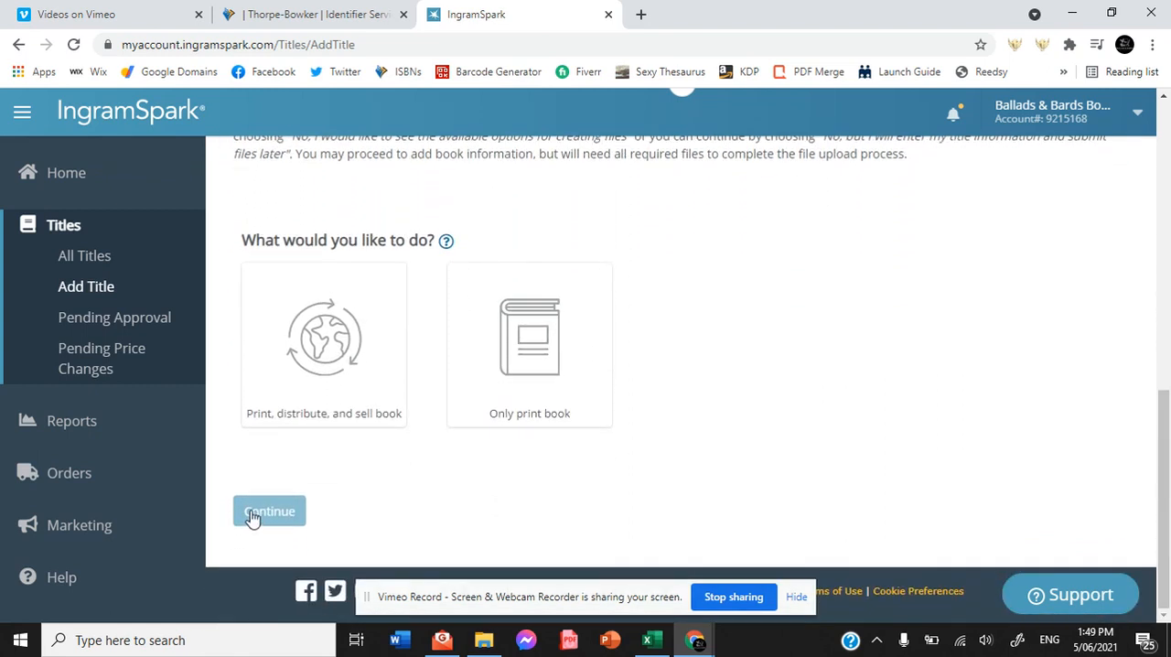
left_click(357, 369)
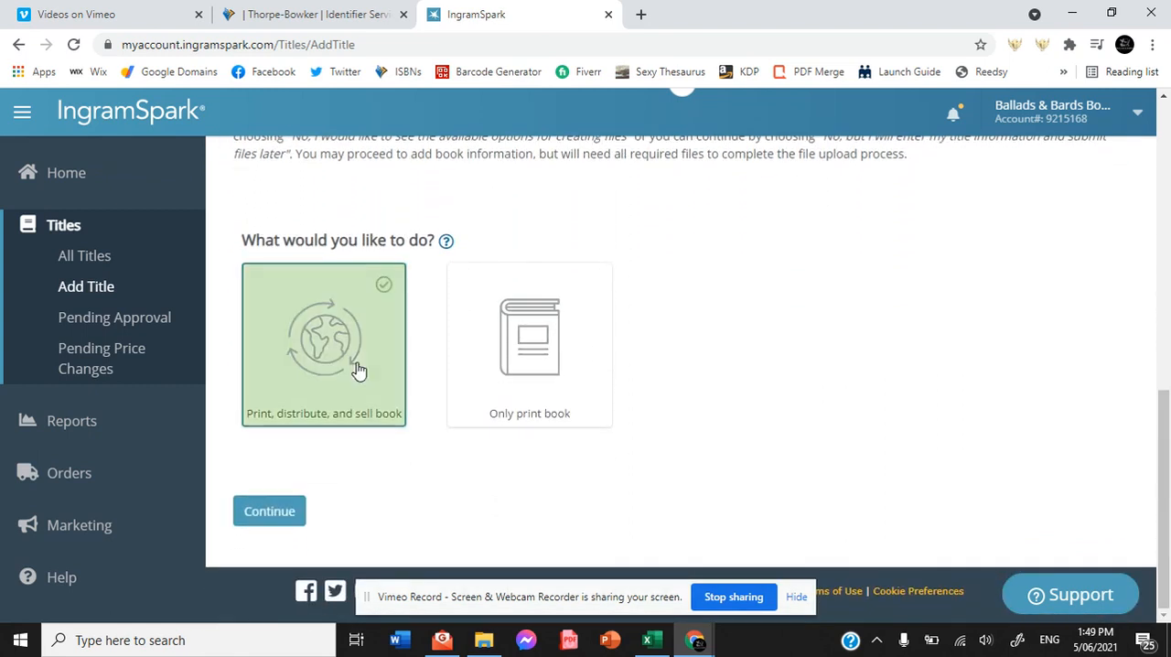
left_click(271, 517)
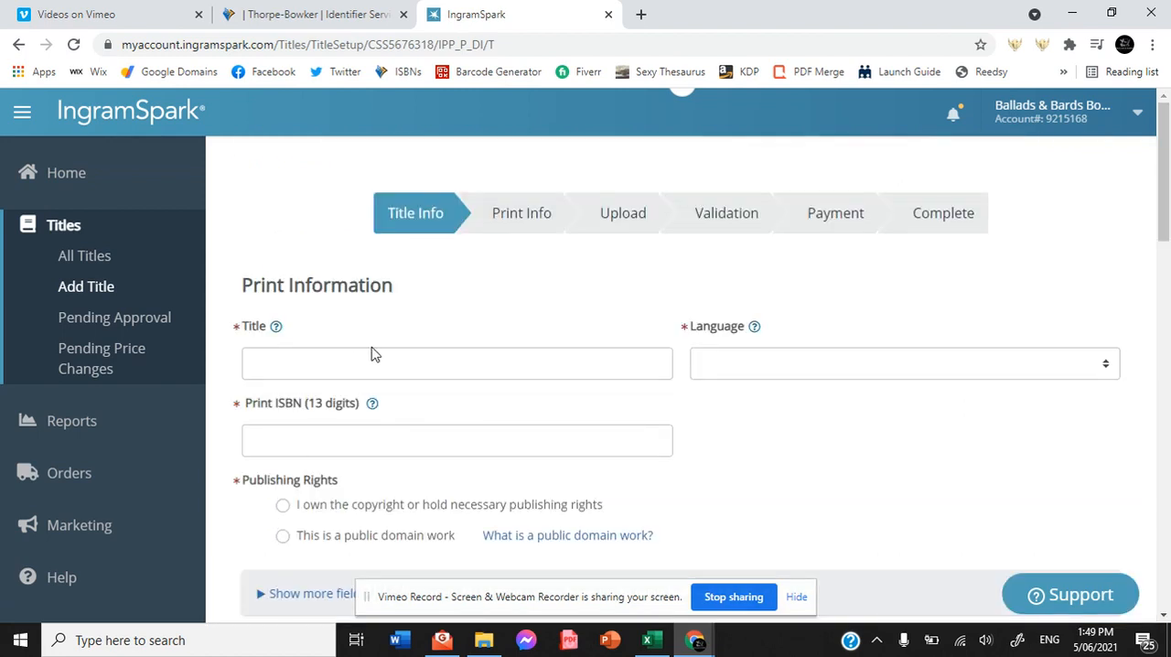
Set the print title to Mattara and its language to English.
left_click(380, 354)
type("Mattara")
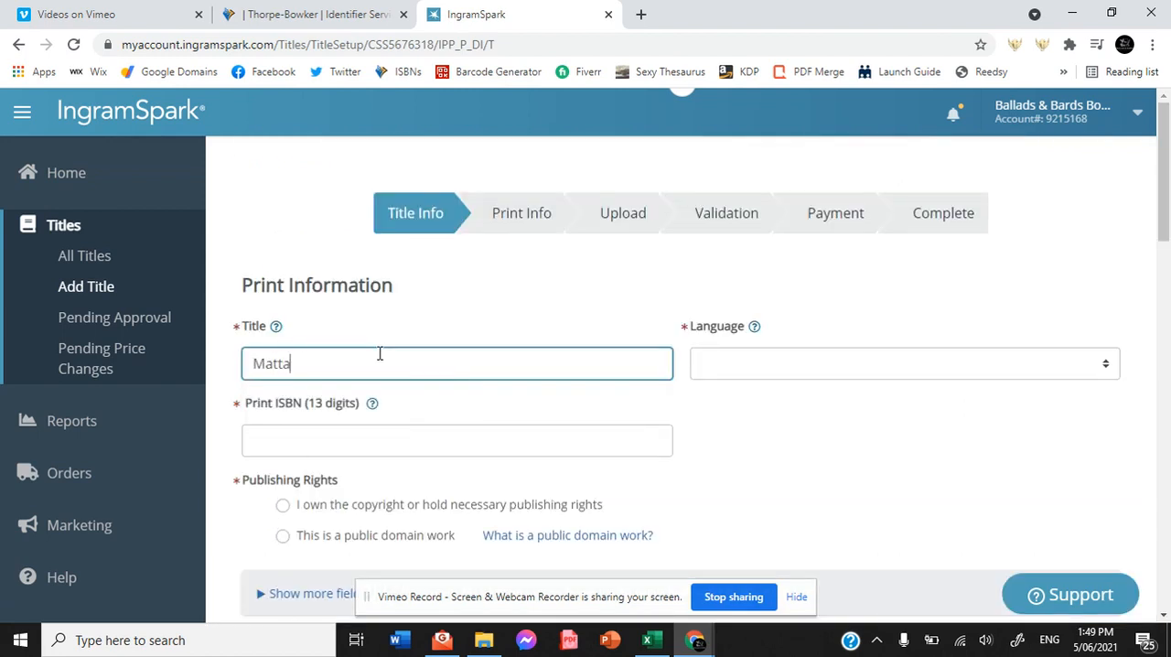
left_click(730, 375)
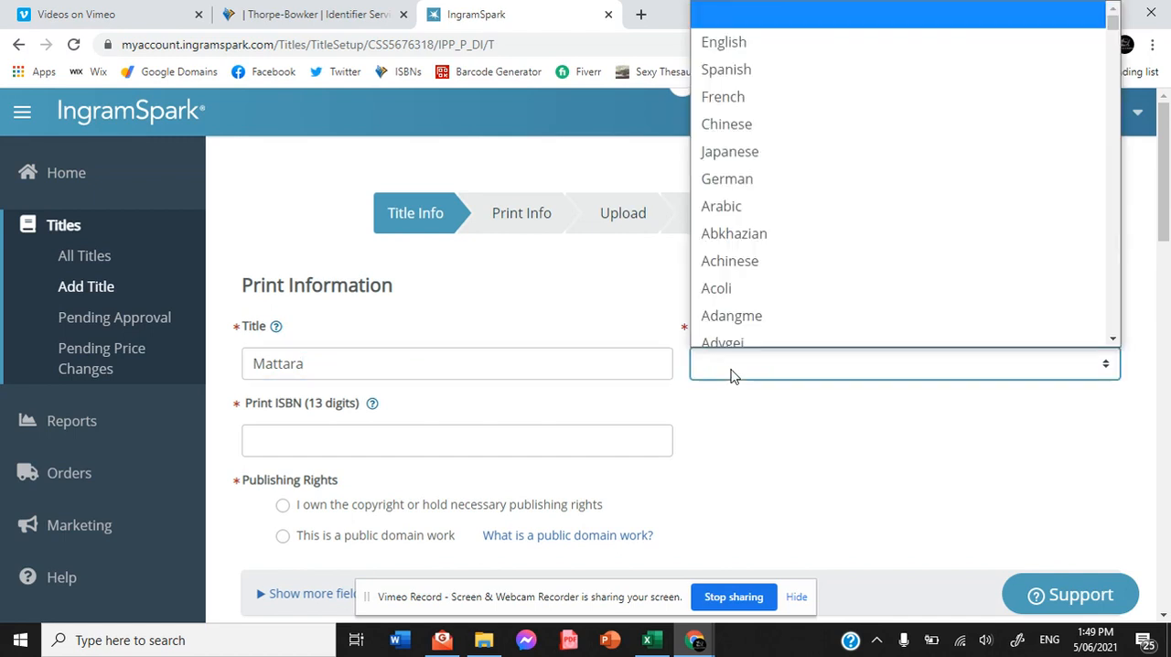
key("Down")
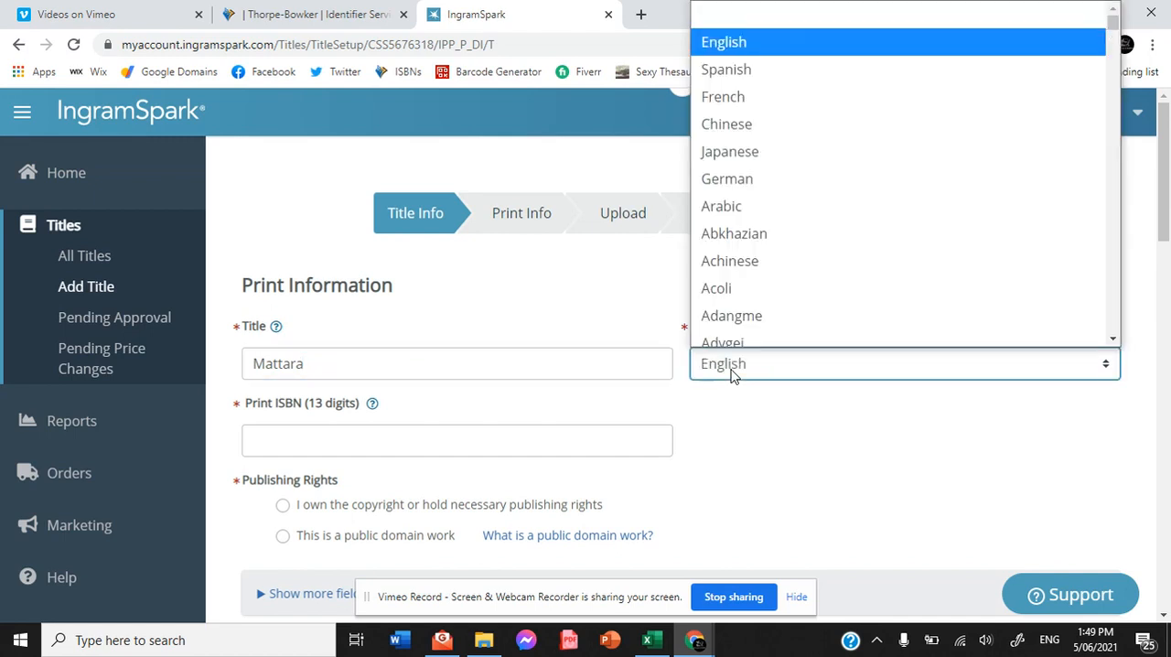
left_click(460, 437)
Switch to the Thorpe-Bowker site and open the paperback record of Mattara: The Ventura Series from the managed ISBNs.
left_click(293, 13)
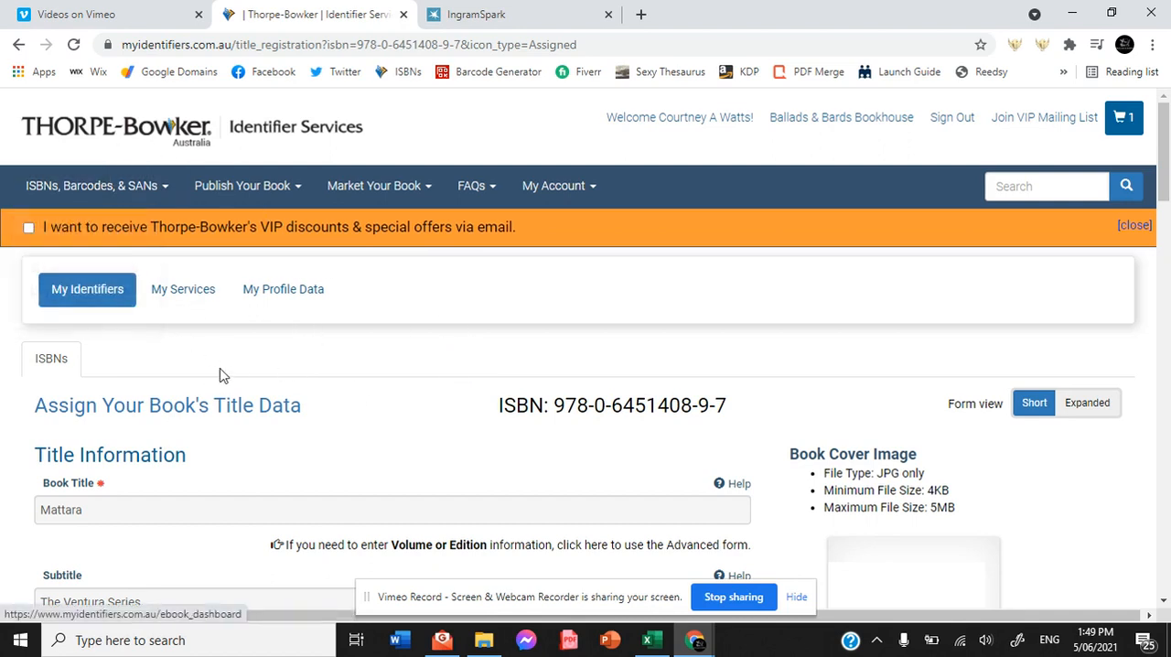
left_click_drag(221, 369, 104, 287)
left_click(102, 289)
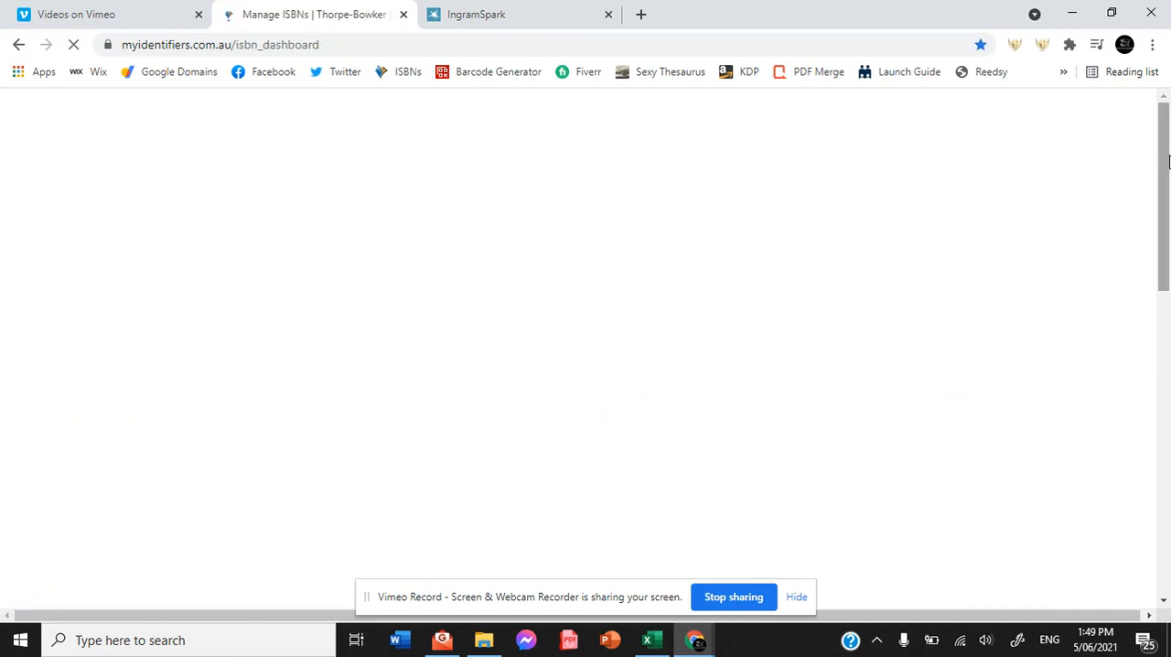
scroll(1168, 199, "down", 1)
scroll(1168, 199, "down", 6)
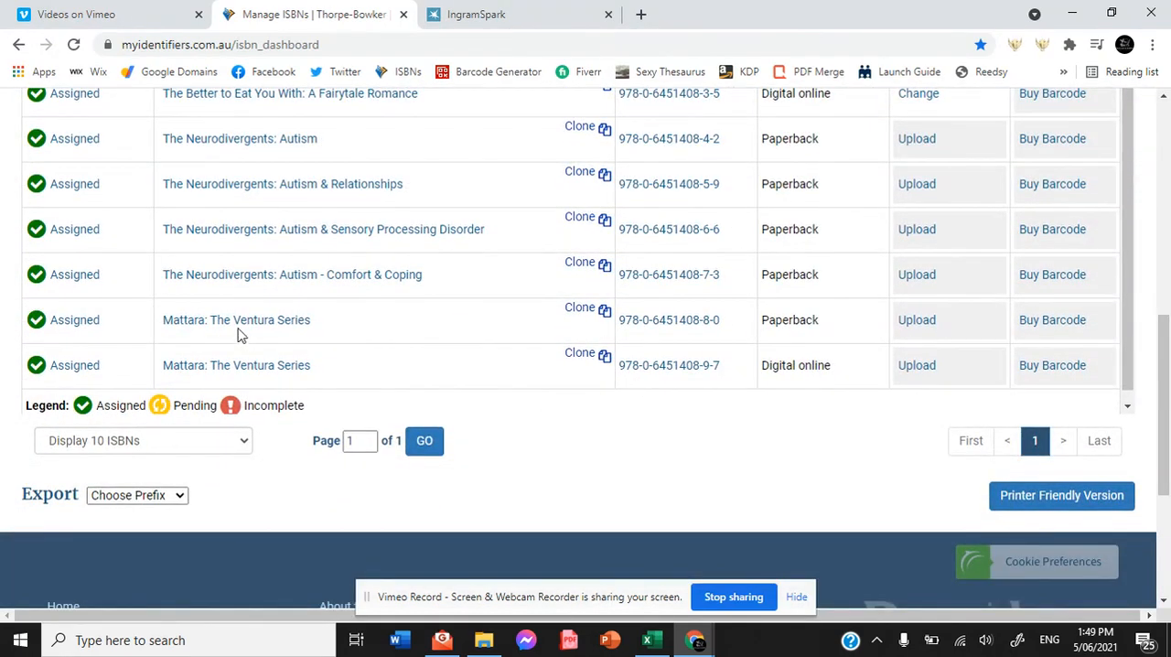
left_click(230, 328)
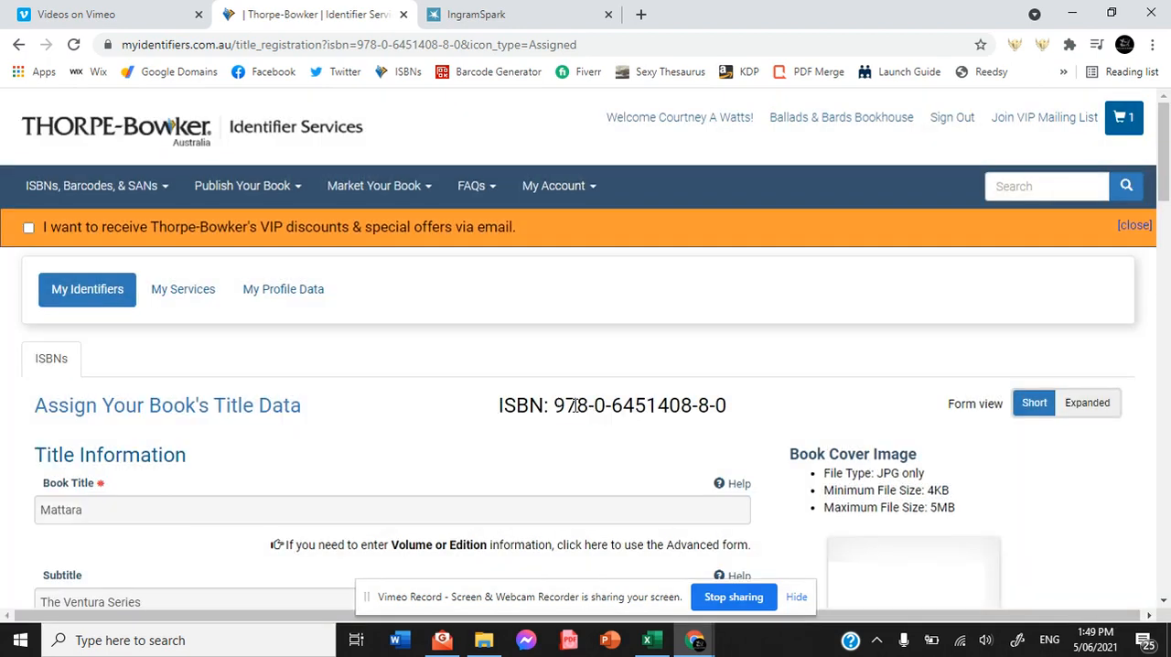
left_click_drag(553, 406, 722, 405)
key("ctrl+c")
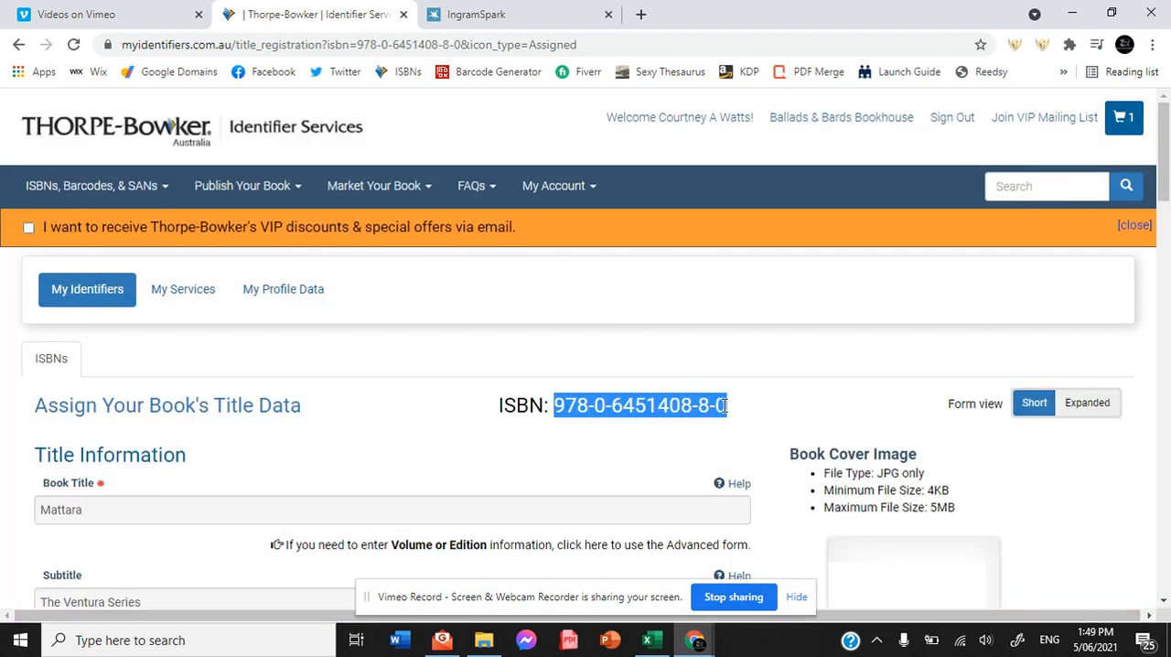
left_click(441, 15)
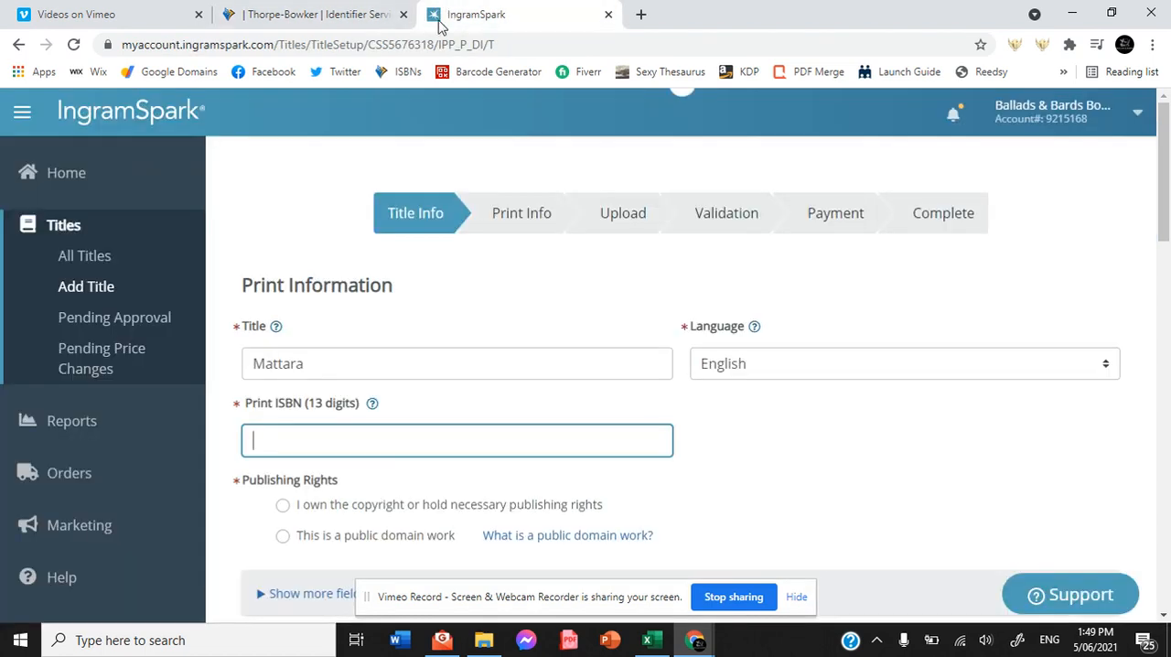
left_click(360, 439)
key("ctrl+v")
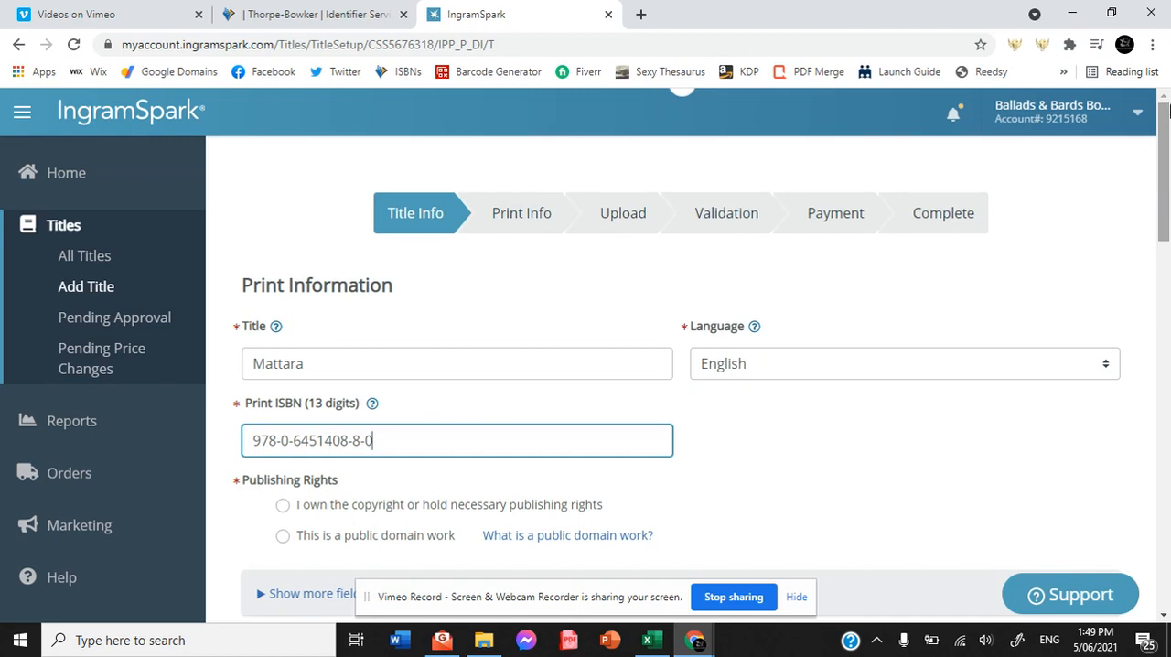
Enter the author's pen name as the last name of Contributor #1.
left_click_drag(1167, 163, 1164, 194)
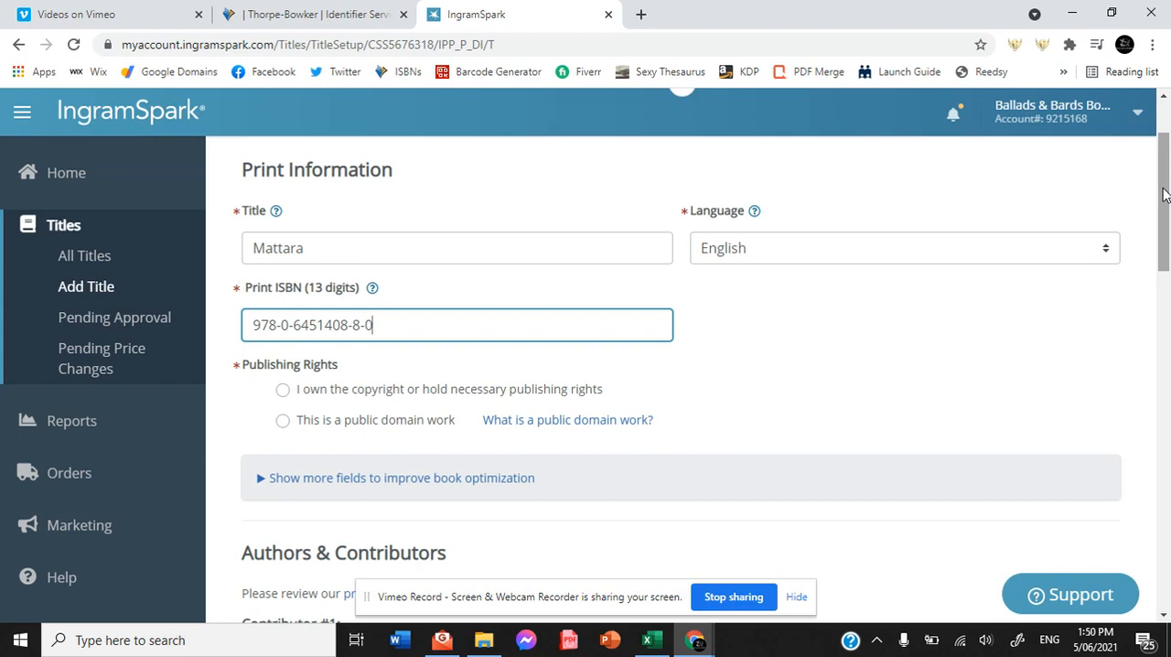
left_click_drag(1163, 194, 1159, 307)
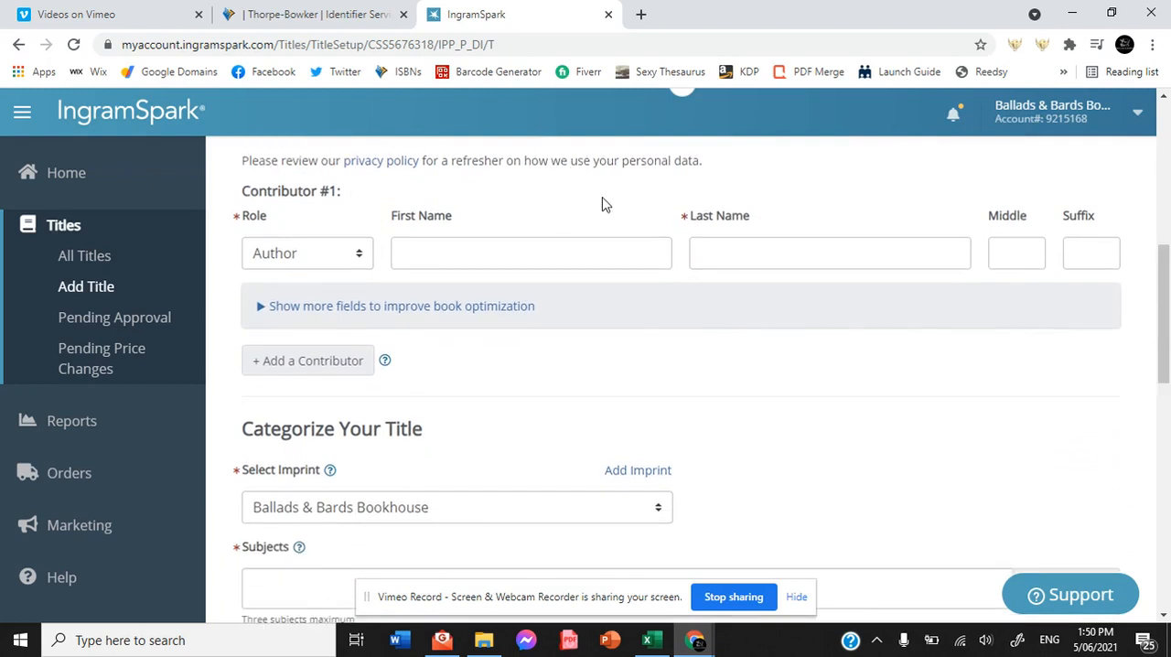
left_click(804, 254)
type("C.A")
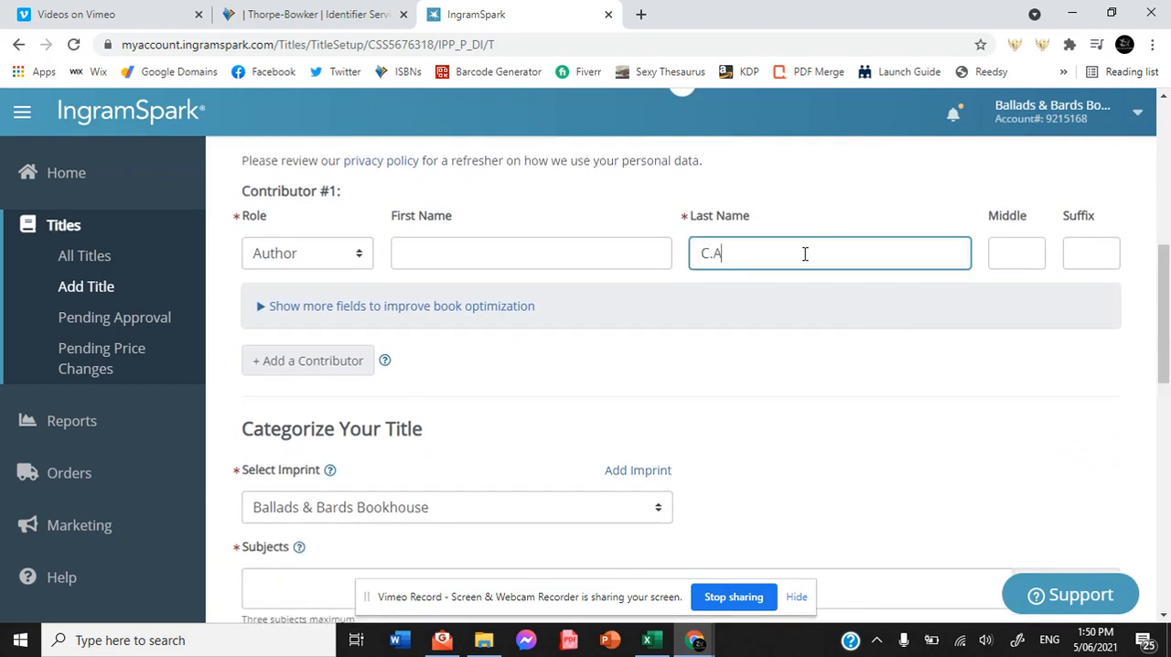
type(".Watts")
Add a second contributor with the role Cover Design by and enter the designer's name as the last name.
left_click(334, 361)
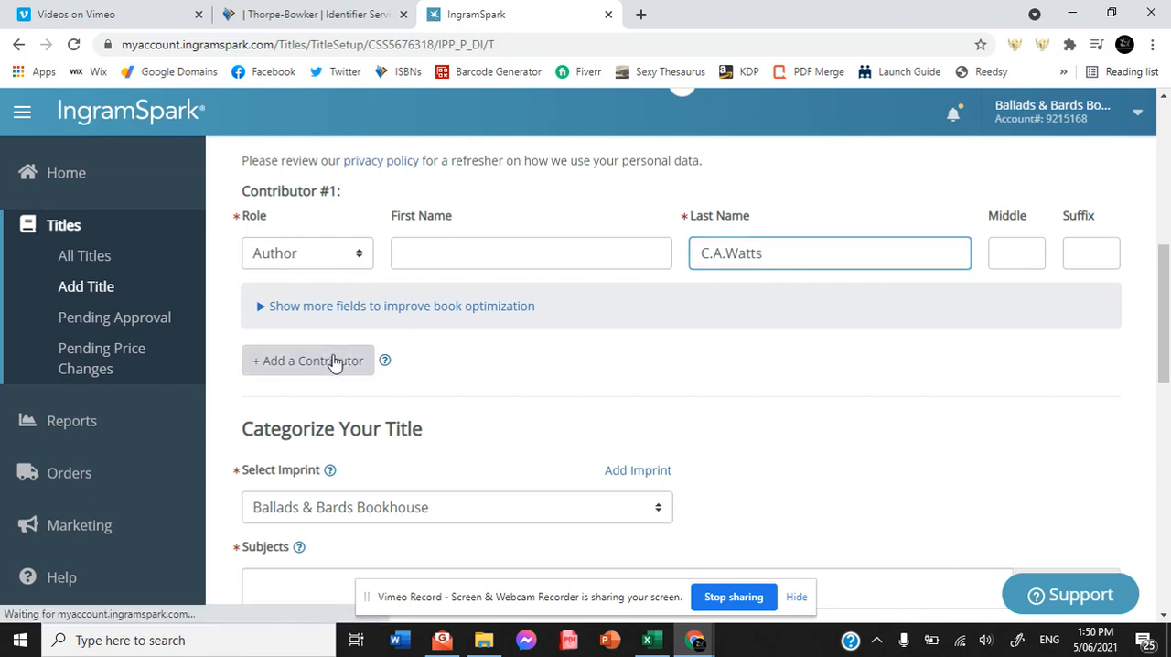
left_click(356, 426)
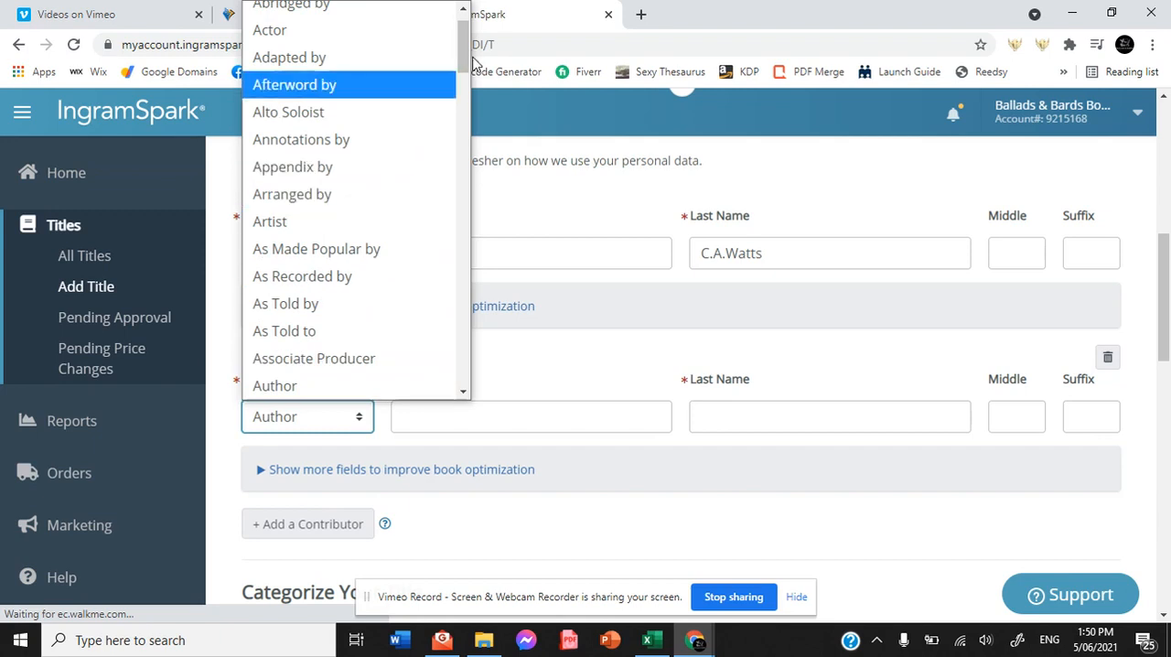
left_click_drag(465, 64, 462, 150)
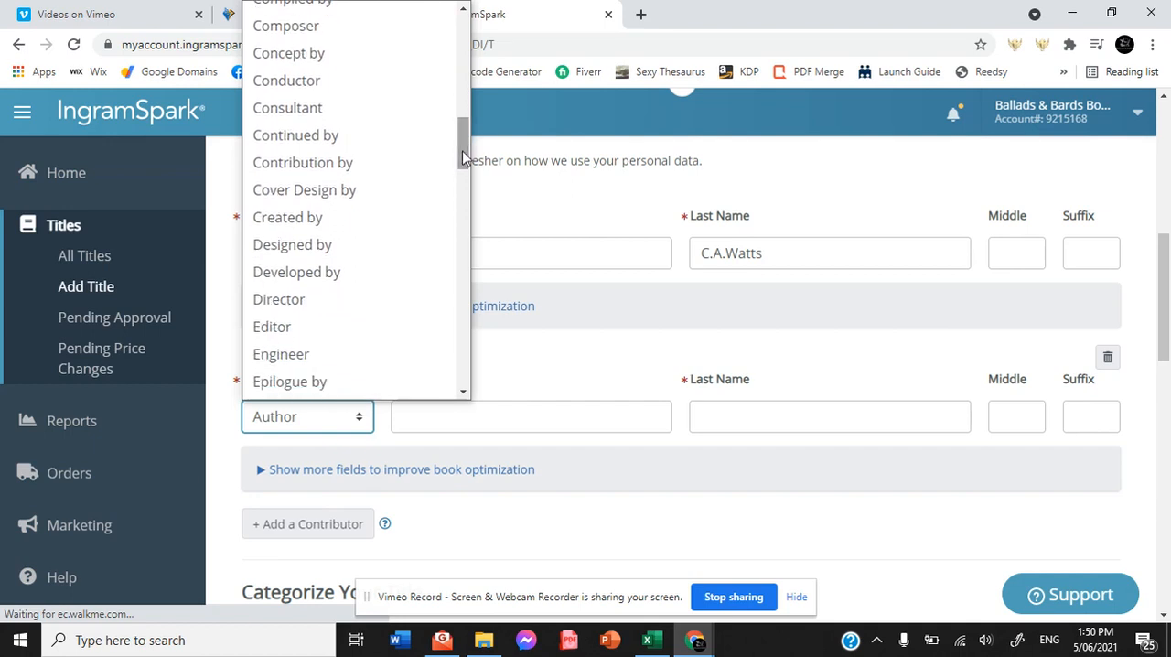
left_click(352, 192)
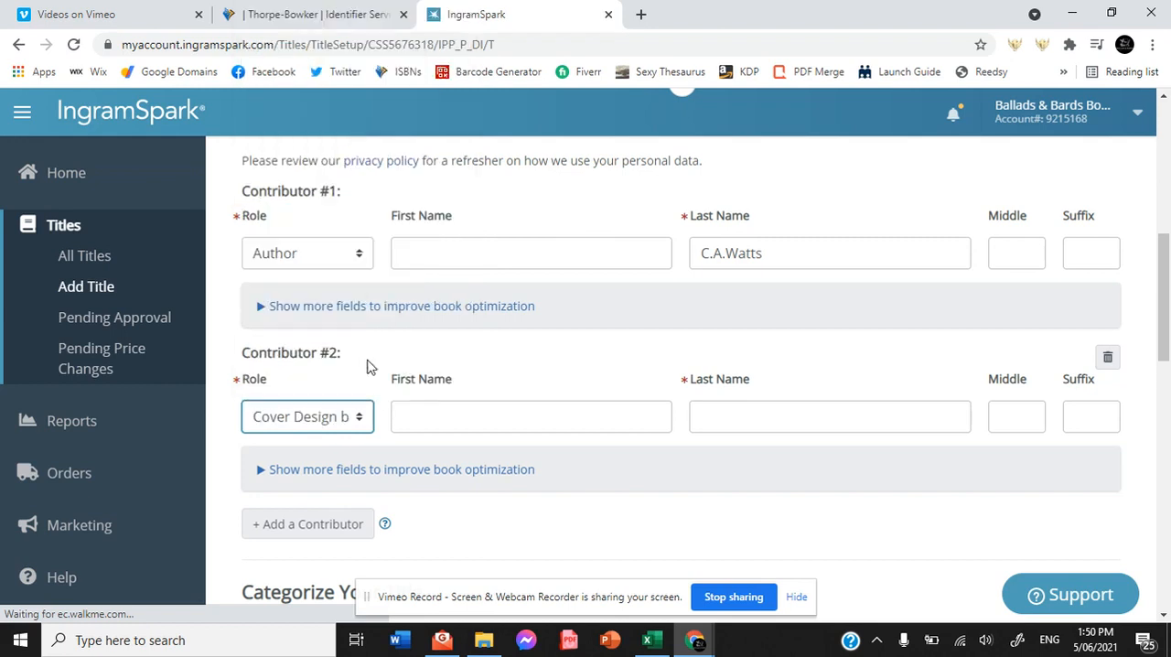
left_click(451, 412)
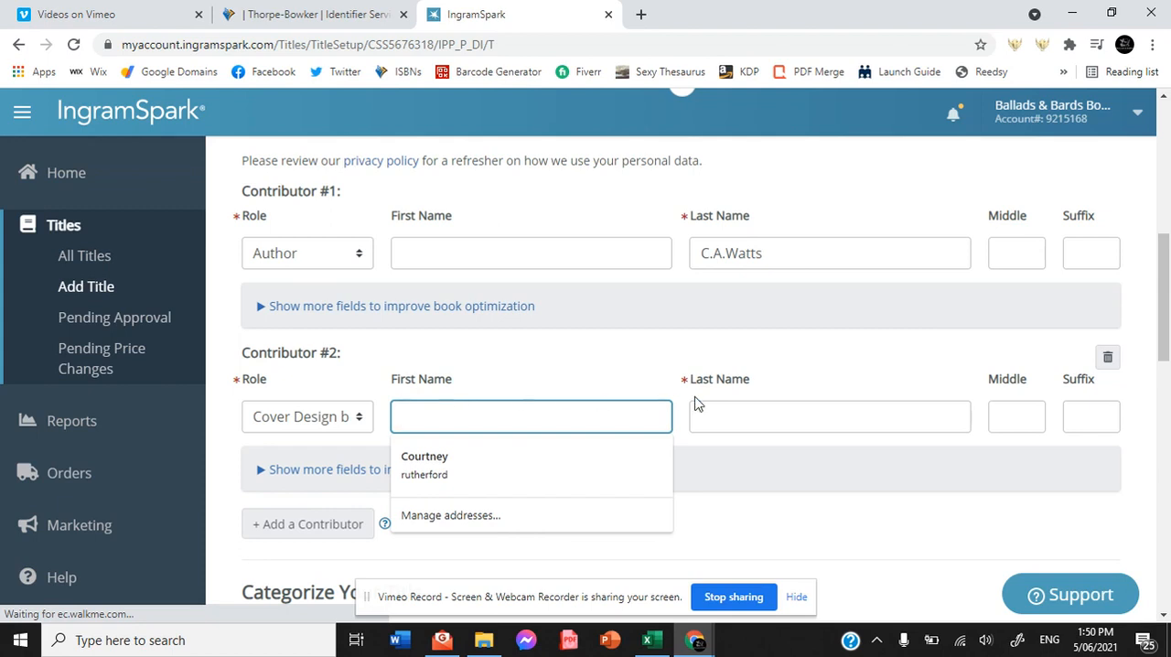
left_click(751, 406)
type("Kozakura")
Search the subjects for "fantasy" and add YOUNG ADULT FICTION / Fantasy / General to the title.
left_click_drag(1164, 319, 1163, 379)
scroll(1164, 378, "up", 1)
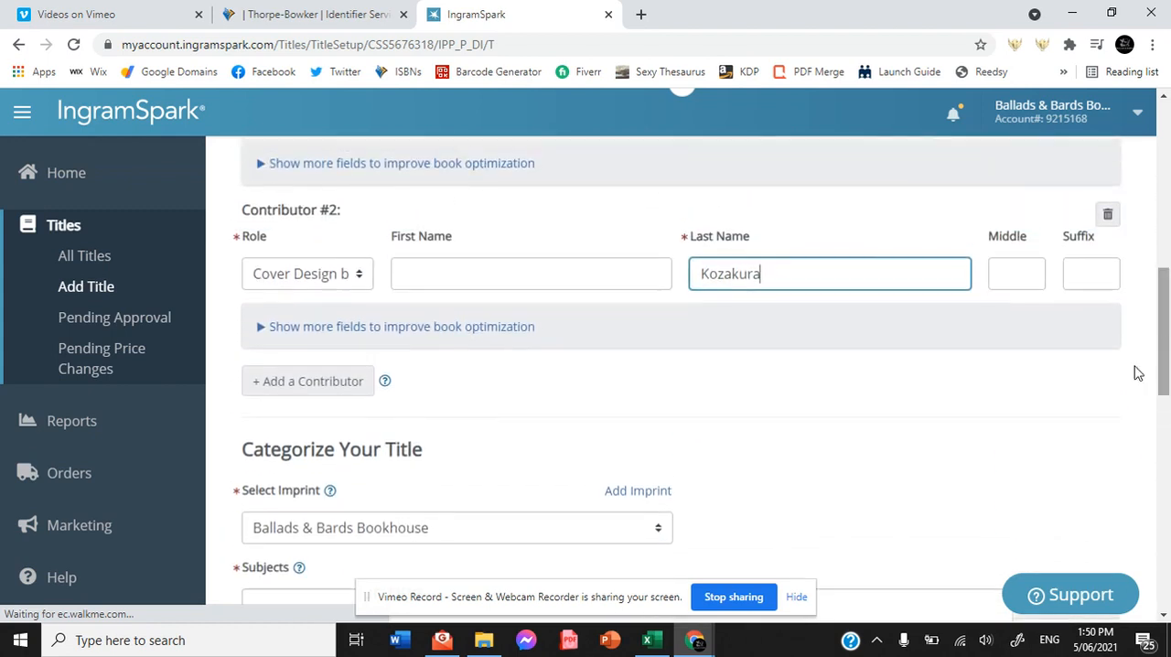
left_click_drag(1167, 289, 1167, 353)
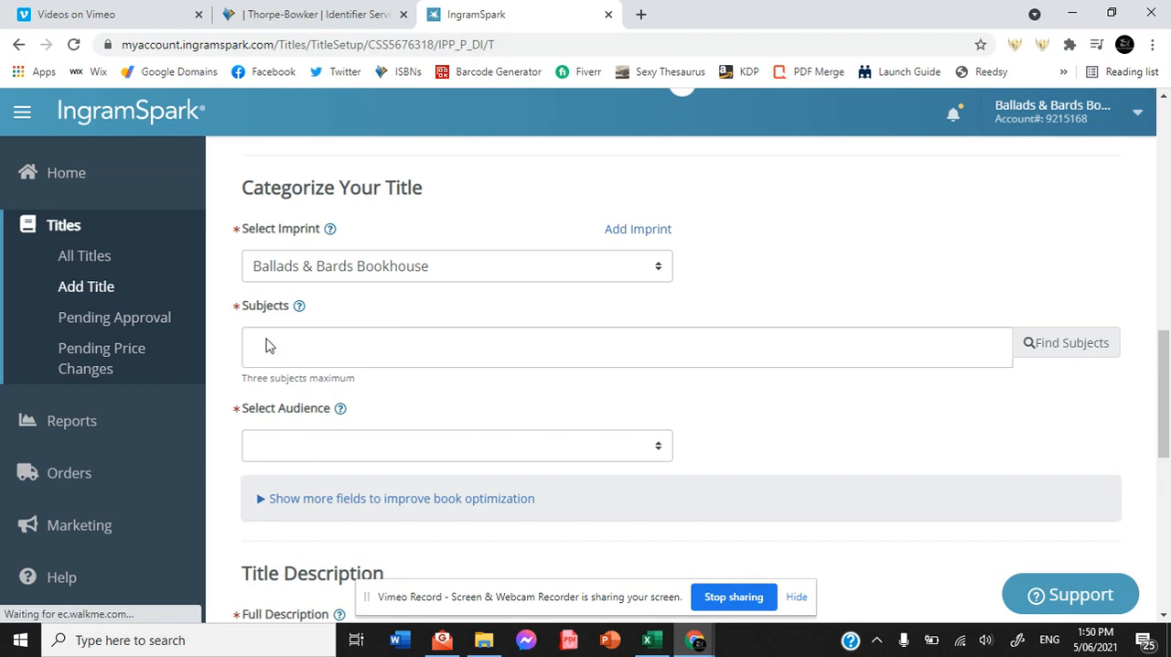
left_click(1089, 344)
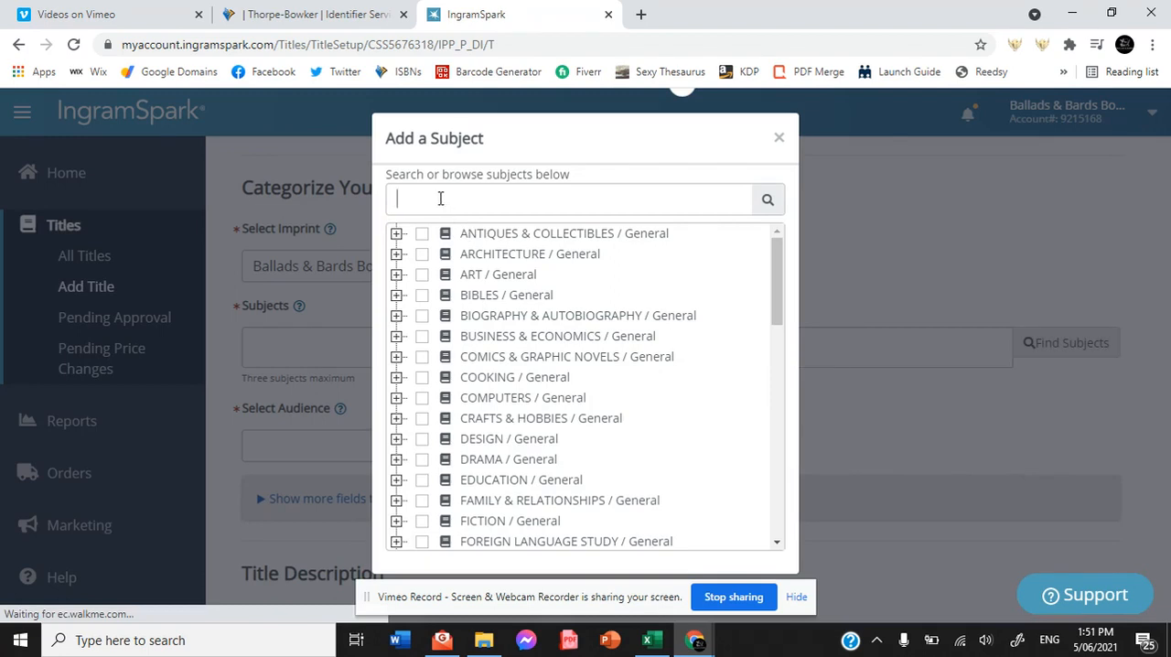
type("f")
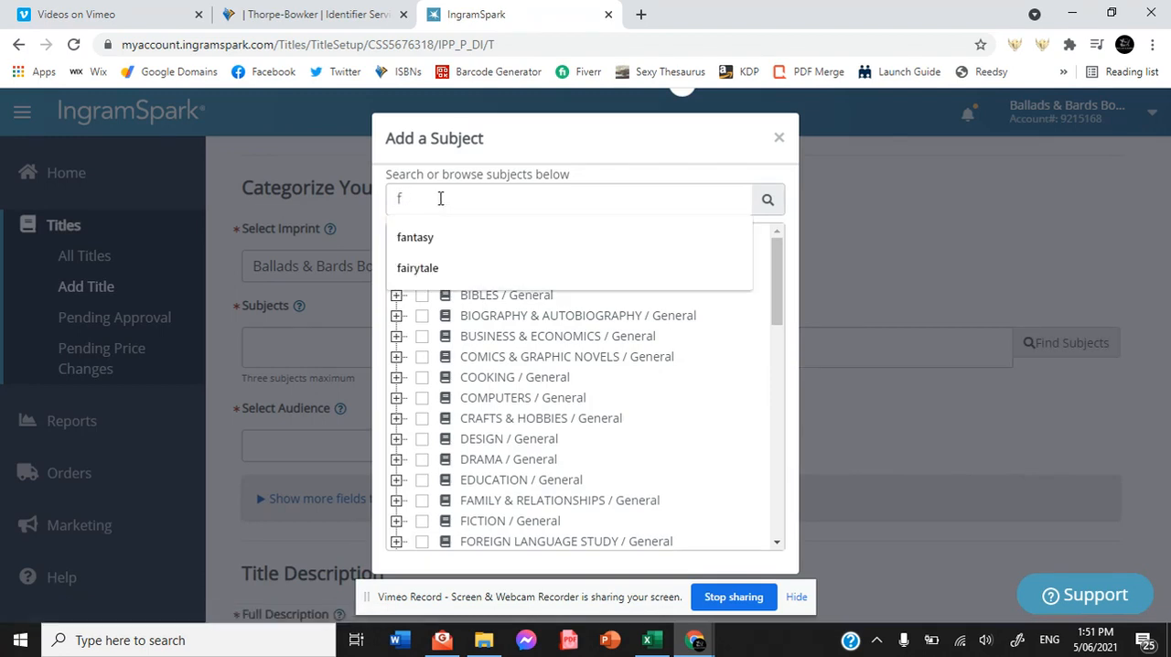
type("antasy")
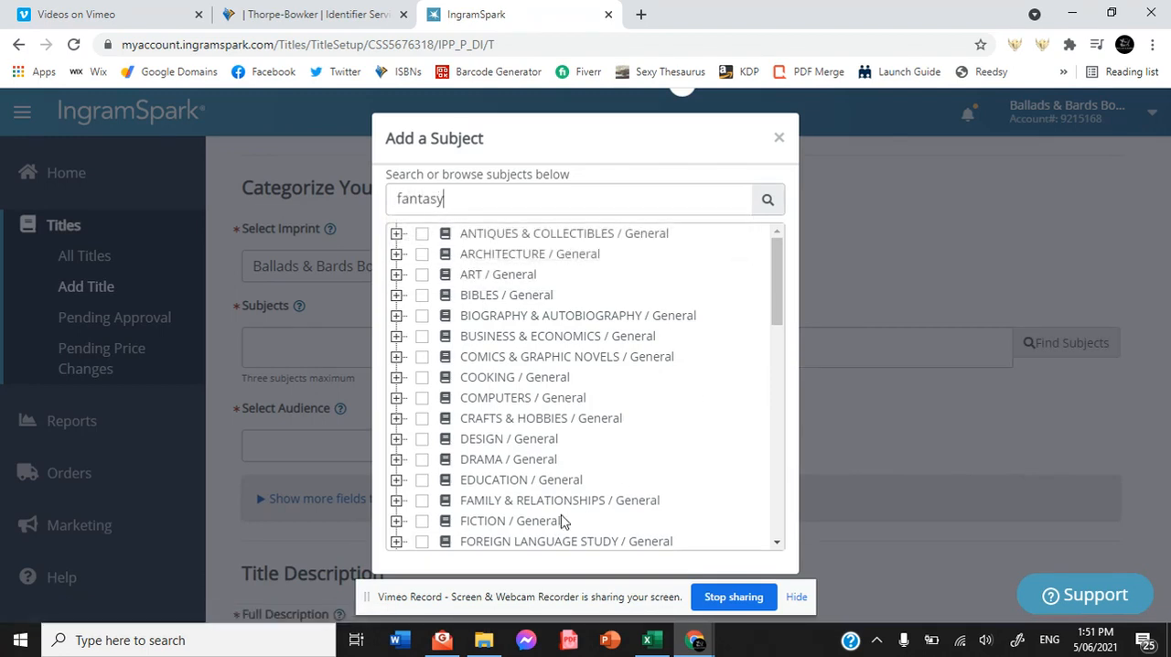
key("Return")
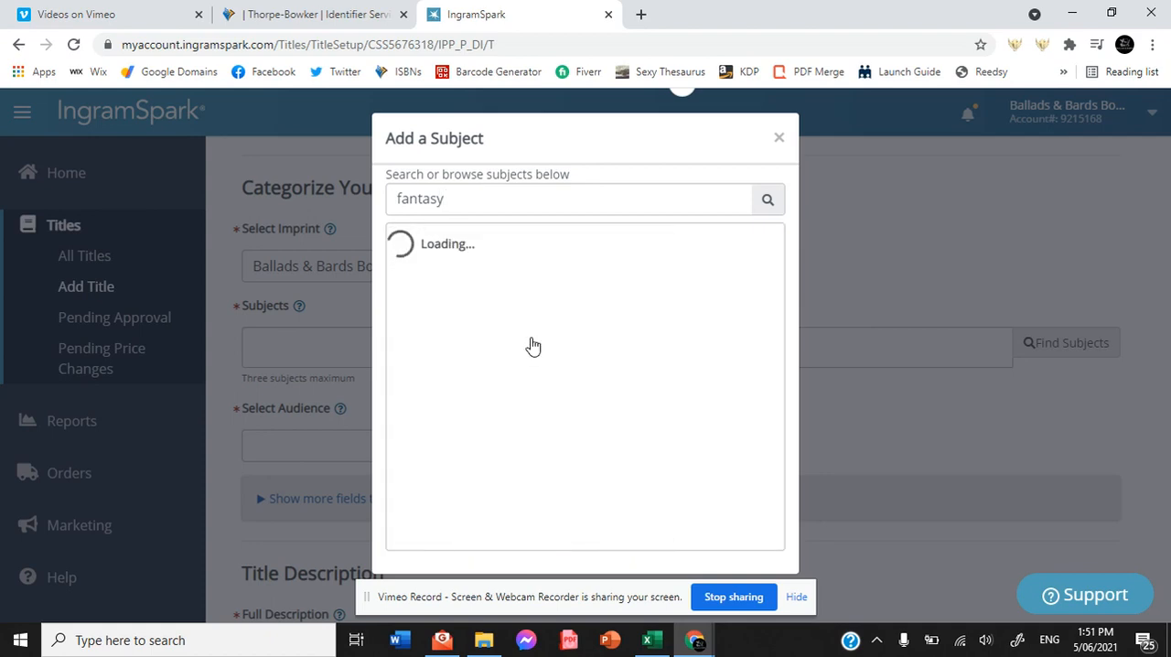
left_click_drag(777, 274, 778, 476)
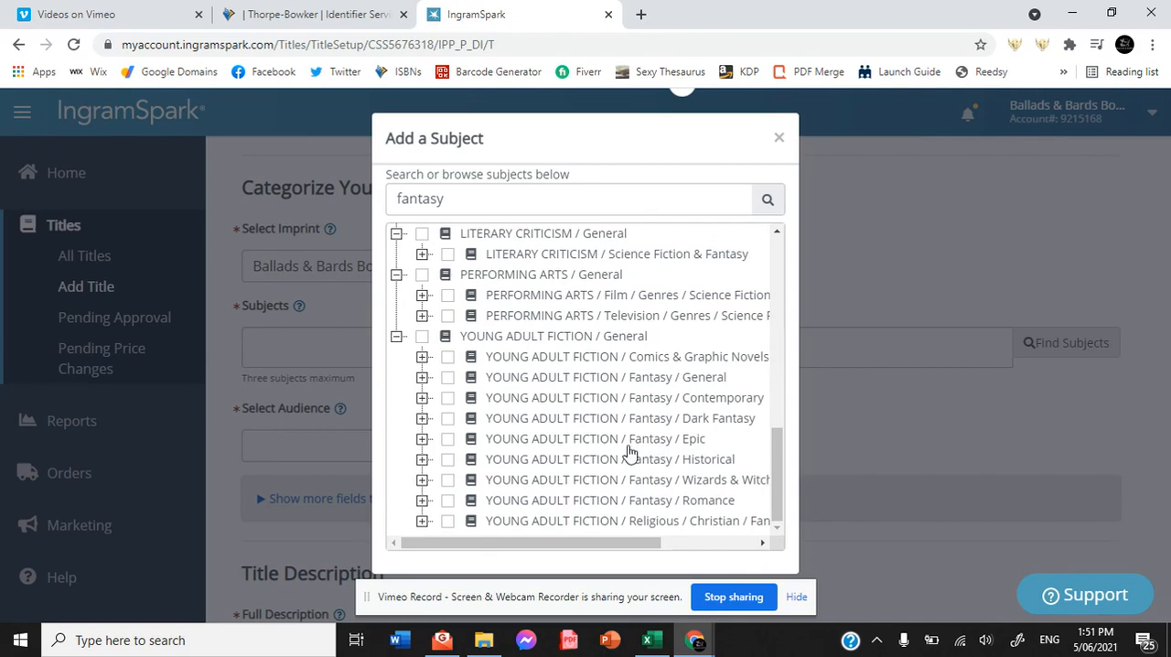
left_click(448, 381)
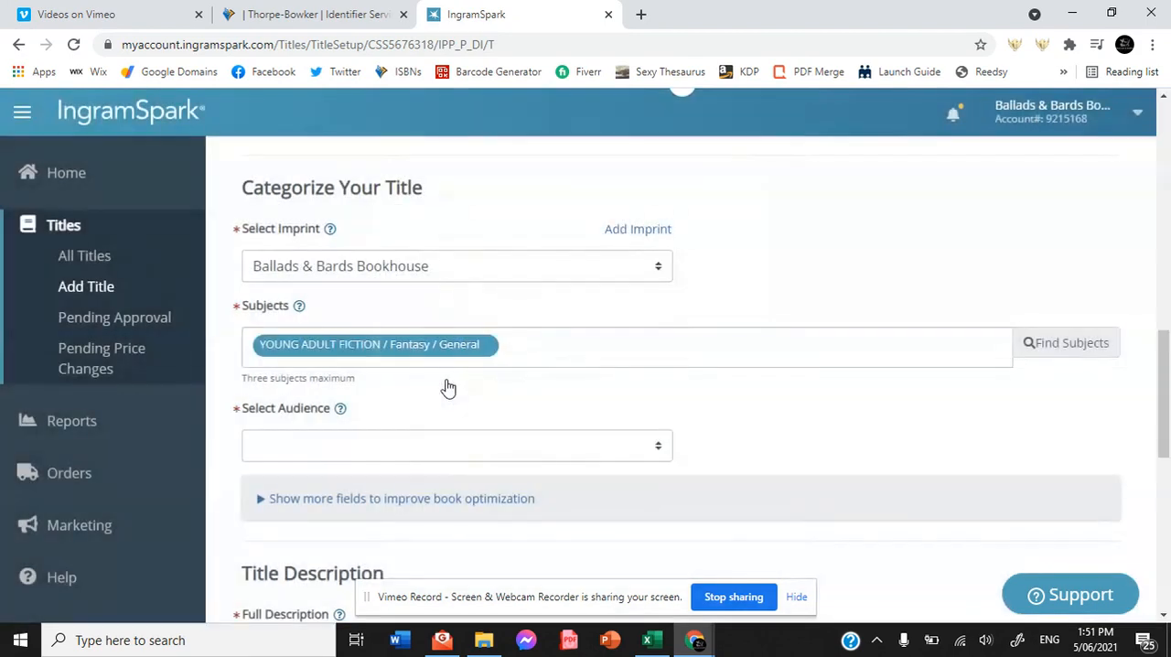
Search the subjects for "action" and add YOUNG ADULT FICTION / Action & Adventure / General as a second subject.
left_click(1085, 355)
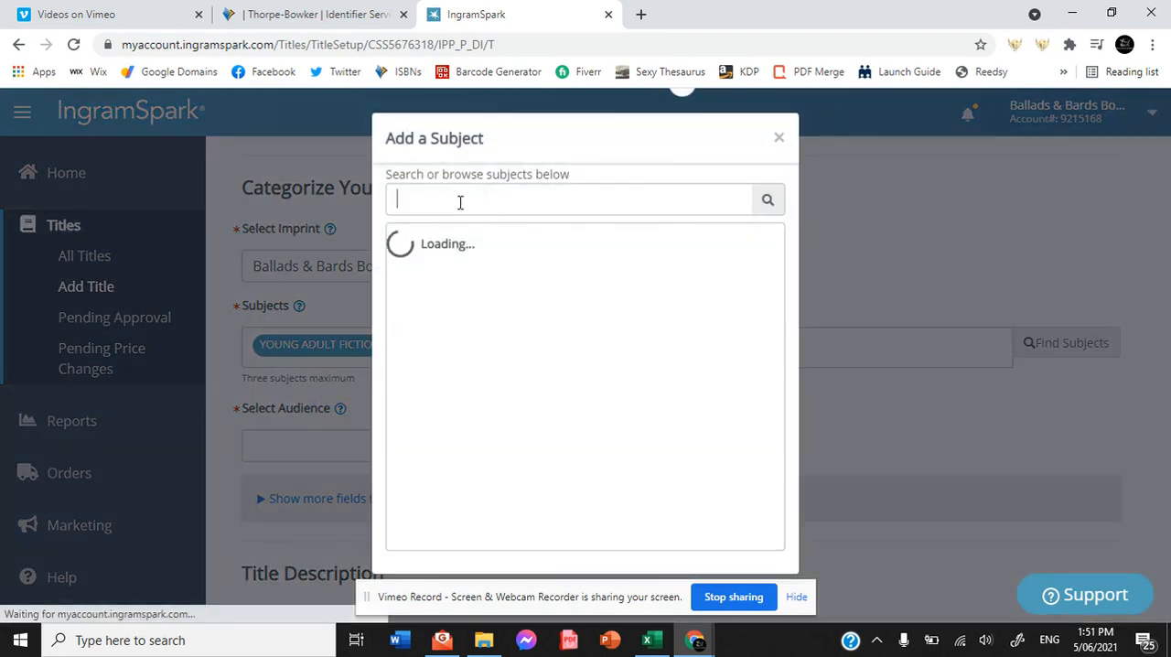
type("action")
left_click_drag(771, 288, 769, 462)
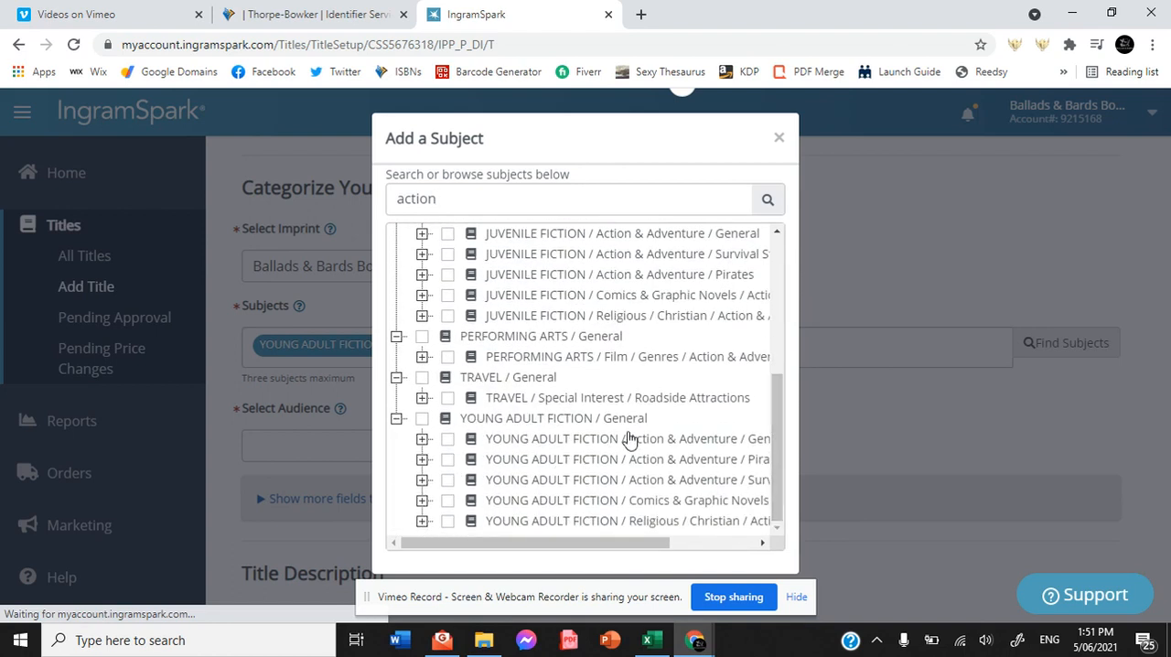
left_click(449, 441)
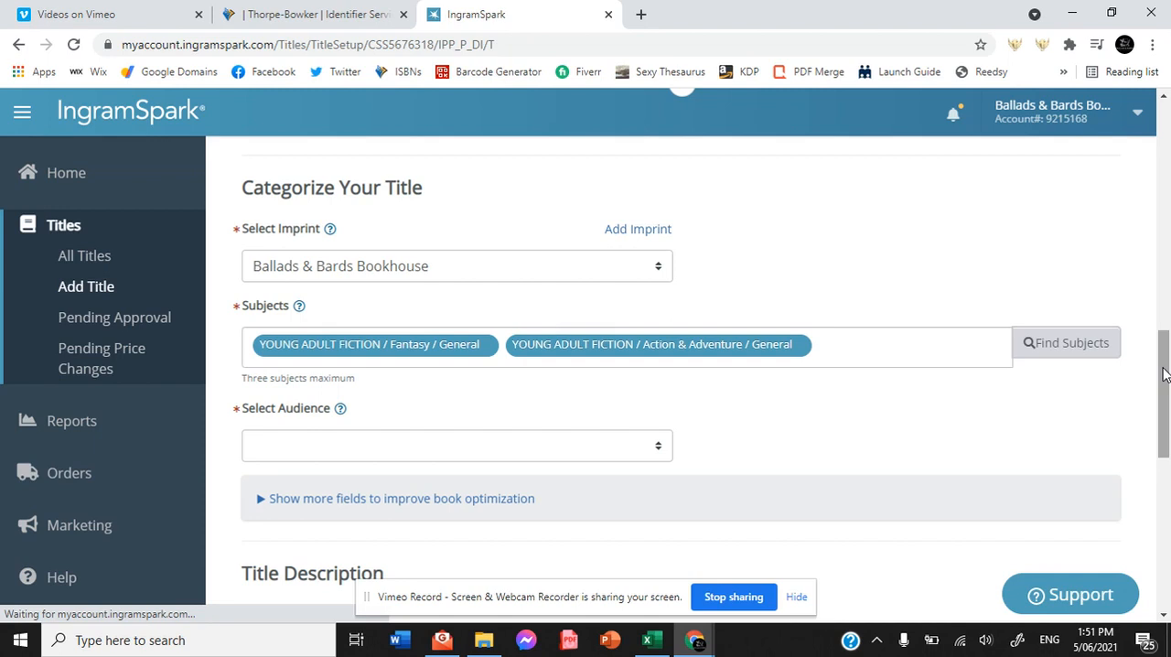
Set the title's audience to Young Adult (Child 13-18).
left_click(582, 446)
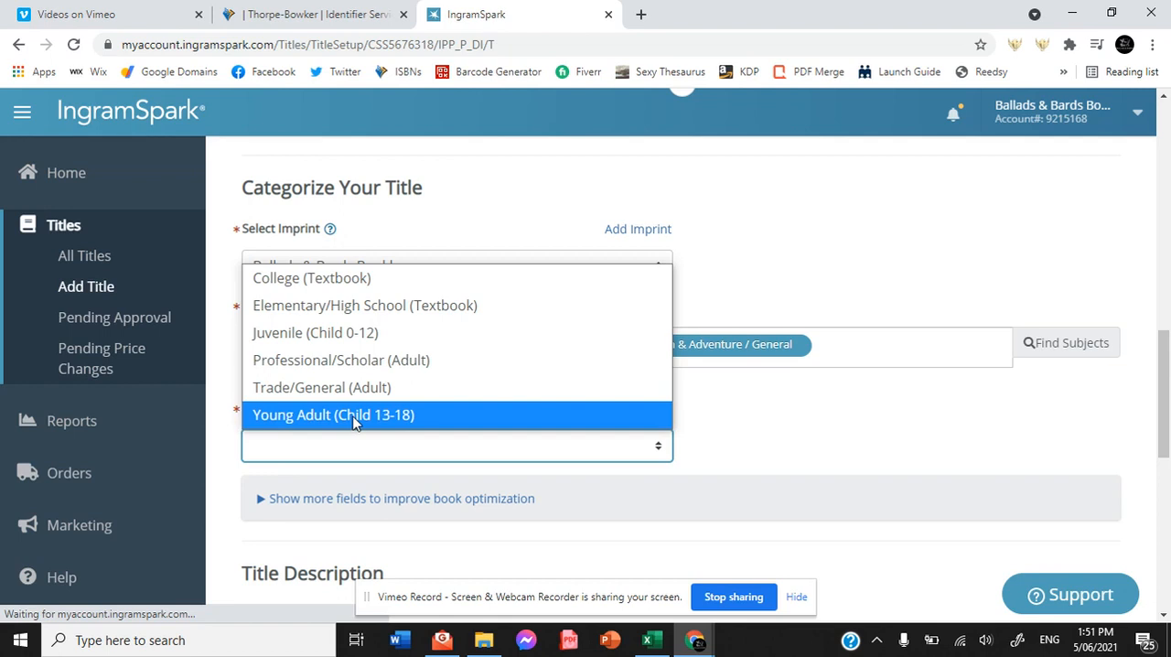
left_click(781, 412)
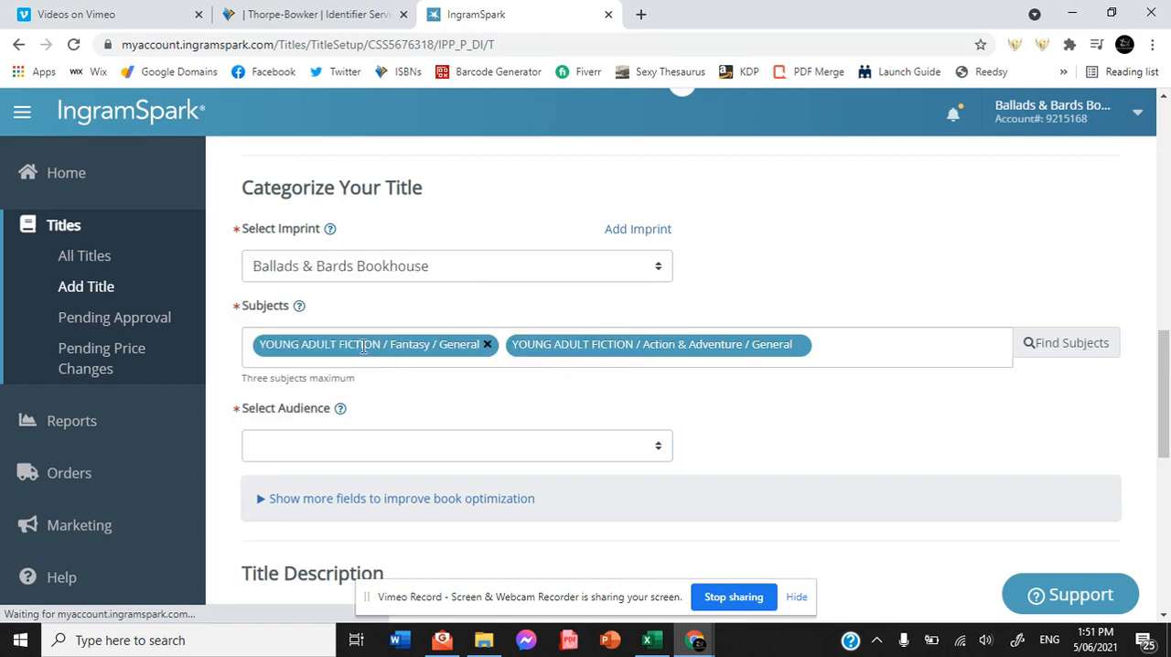
left_click(522, 448)
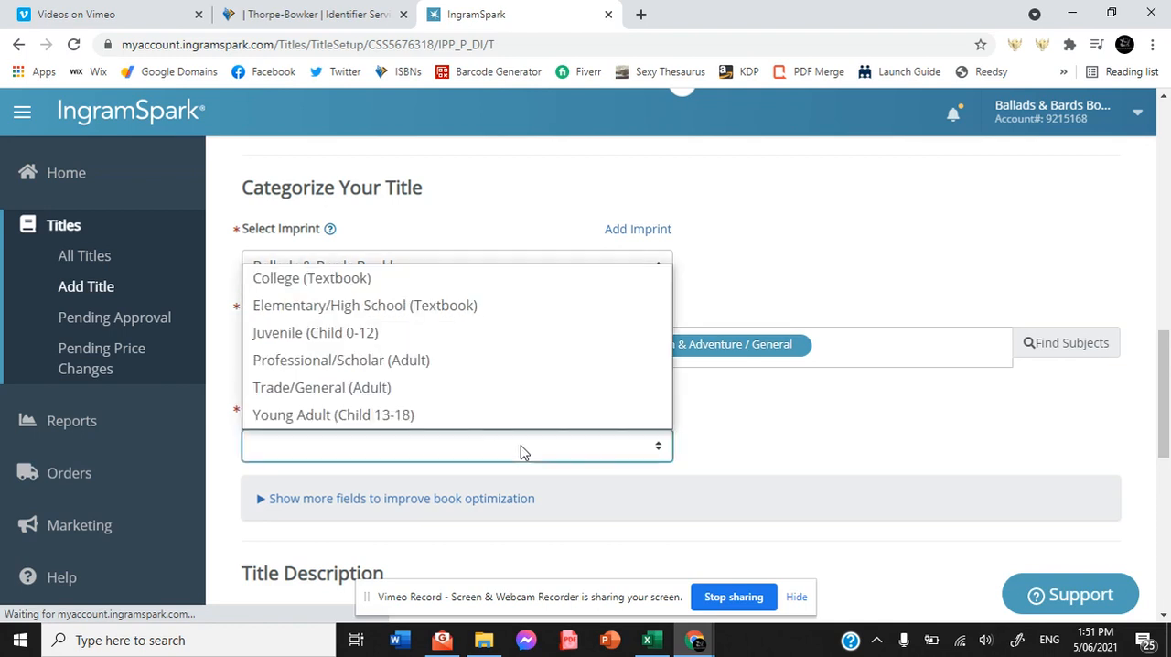
left_click(375, 416)
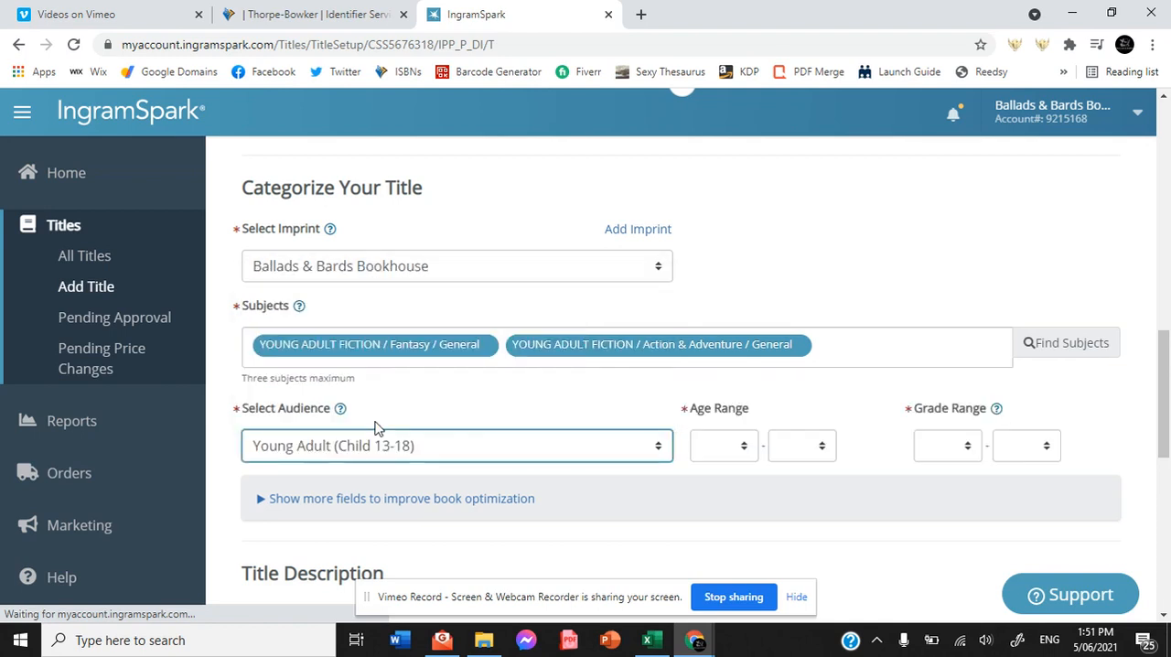
Set the age range to 13-18 and the grade range to 7-12.
left_click(733, 450)
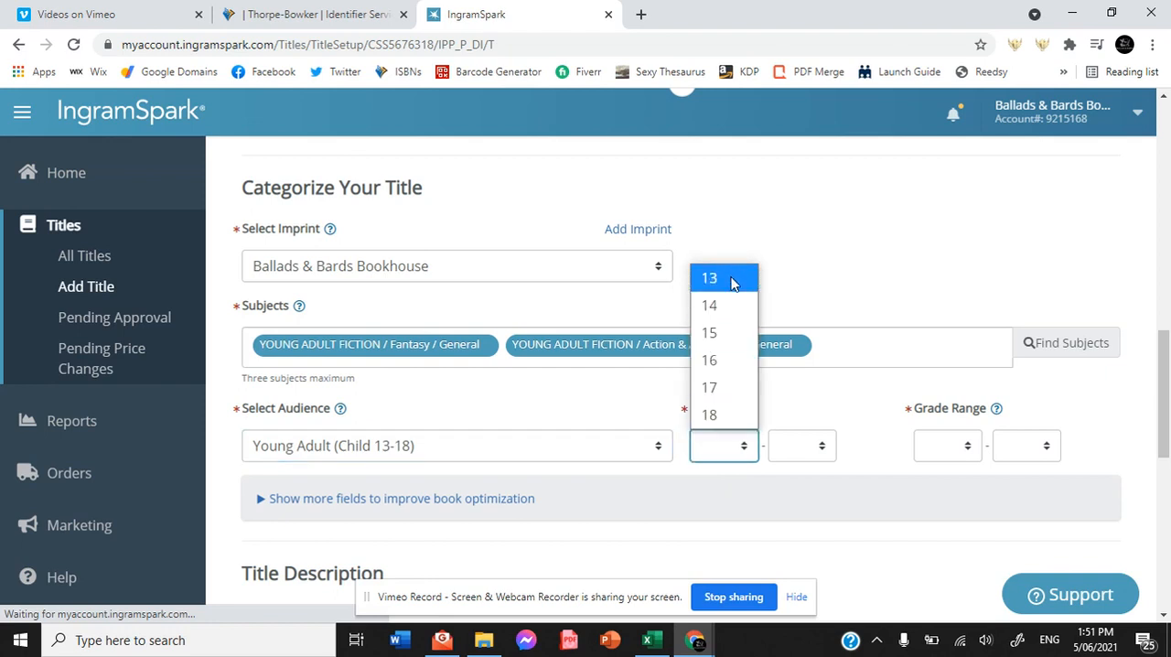
left_click(732, 284)
left_click(814, 447)
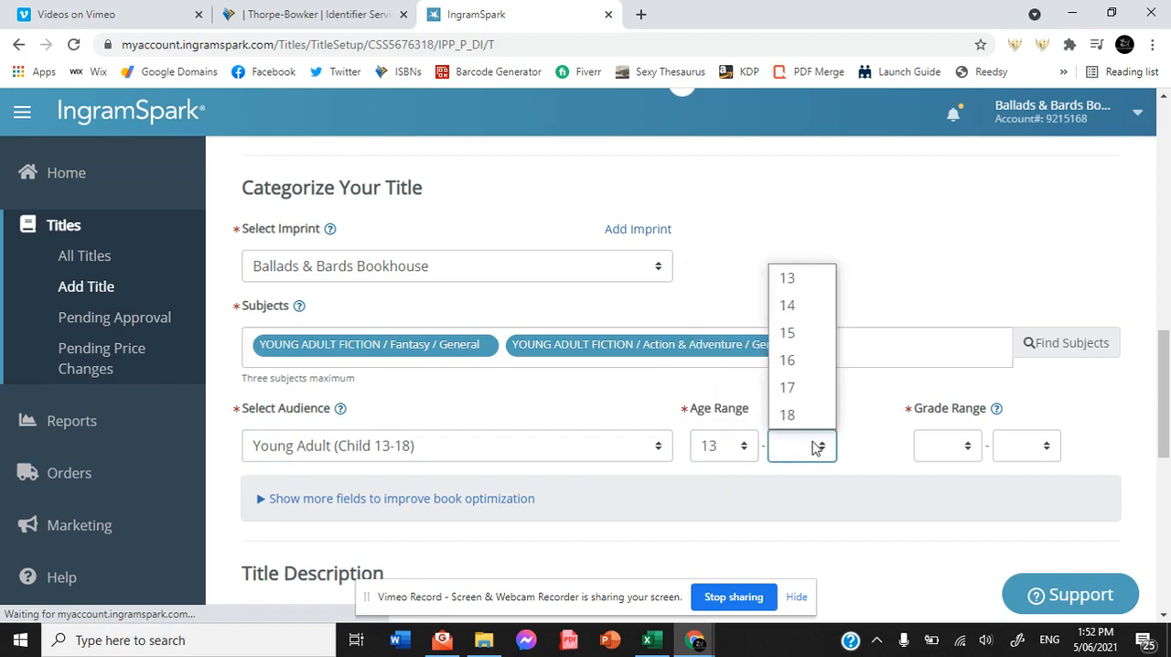
left_click(808, 419)
left_click(962, 450)
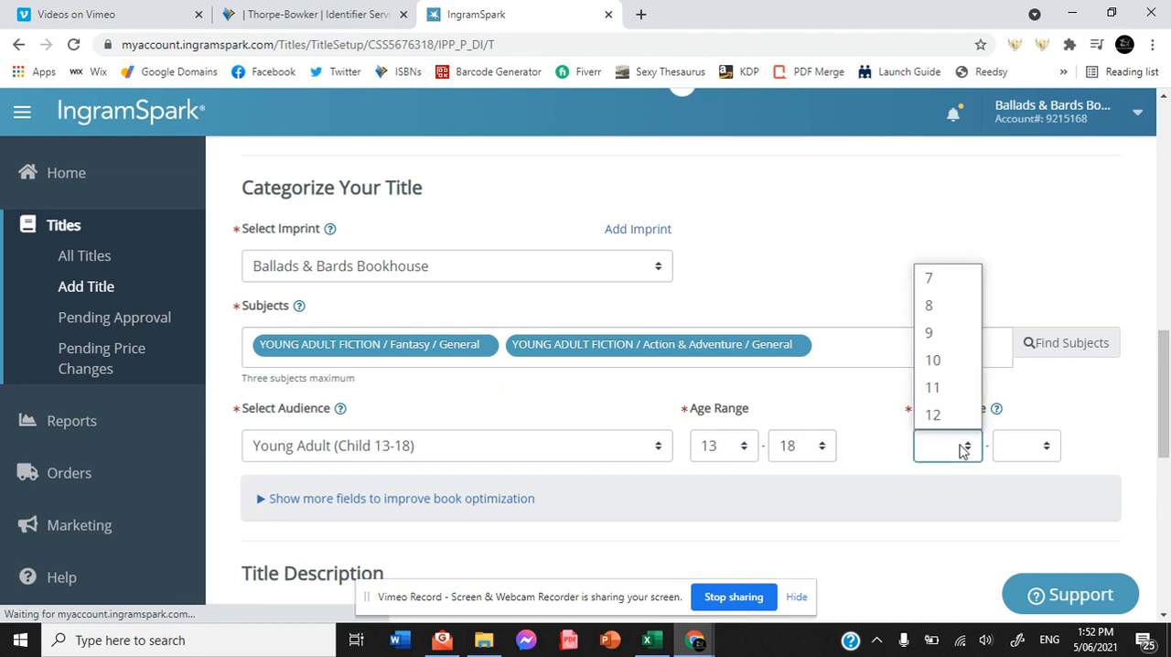
left_click(967, 278)
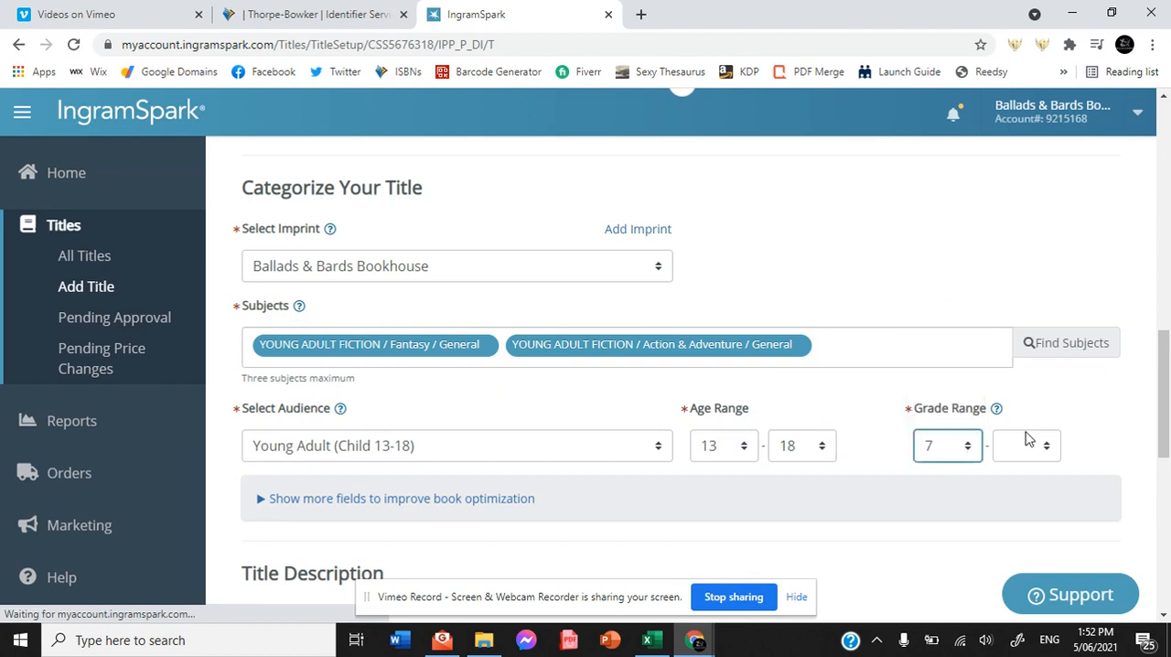
left_click(1042, 447)
left_click(1024, 414)
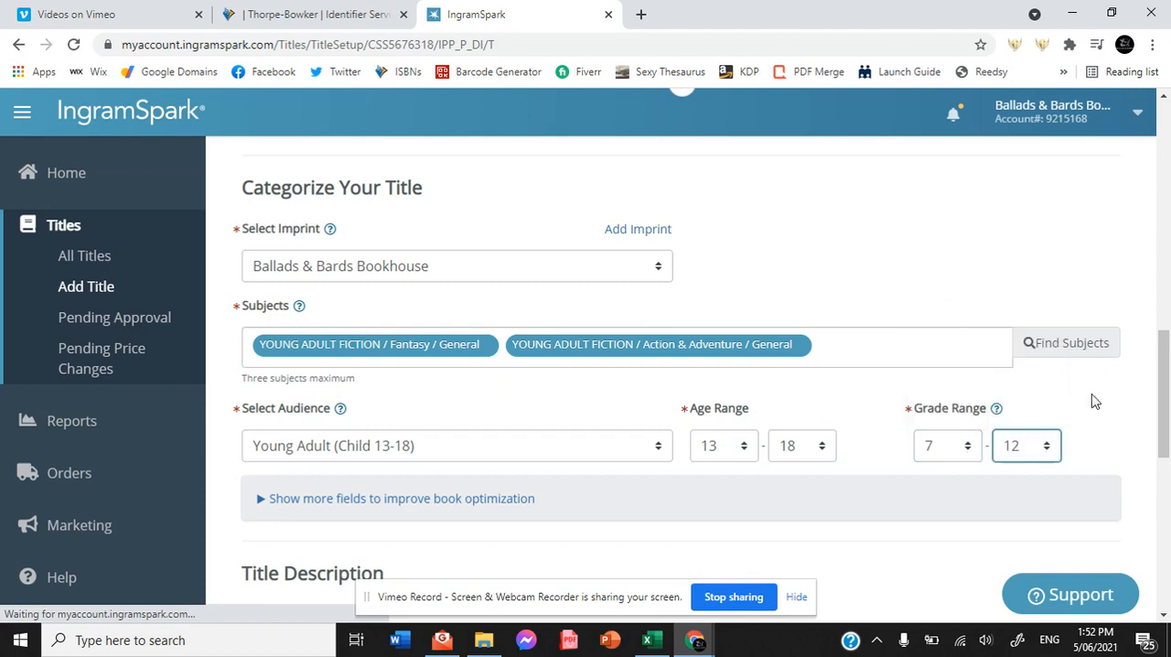
Enter "Rogue and Ranger return!" as the full description of the title.
left_click_drag(1166, 375, 1167, 466)
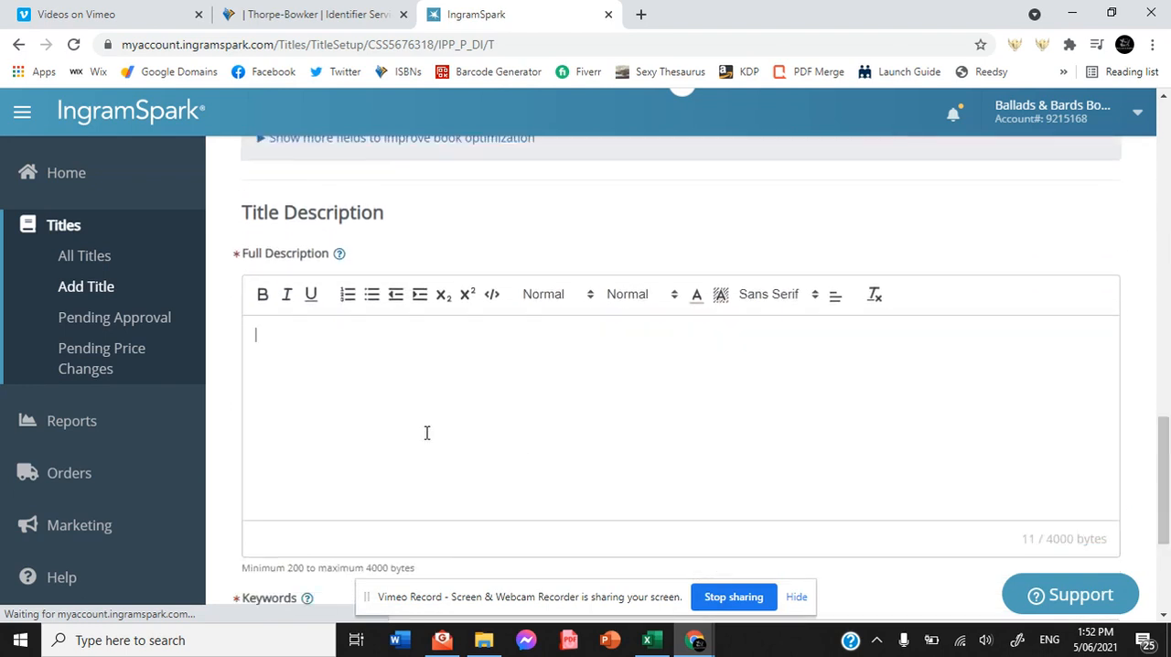
left_click(426, 432)
type("Rogue and Ranger reut")
type("rn")
key("BackSpace")
key("BackSpace")
key("BackSpace")
key("BackSpace")
type("turn!")
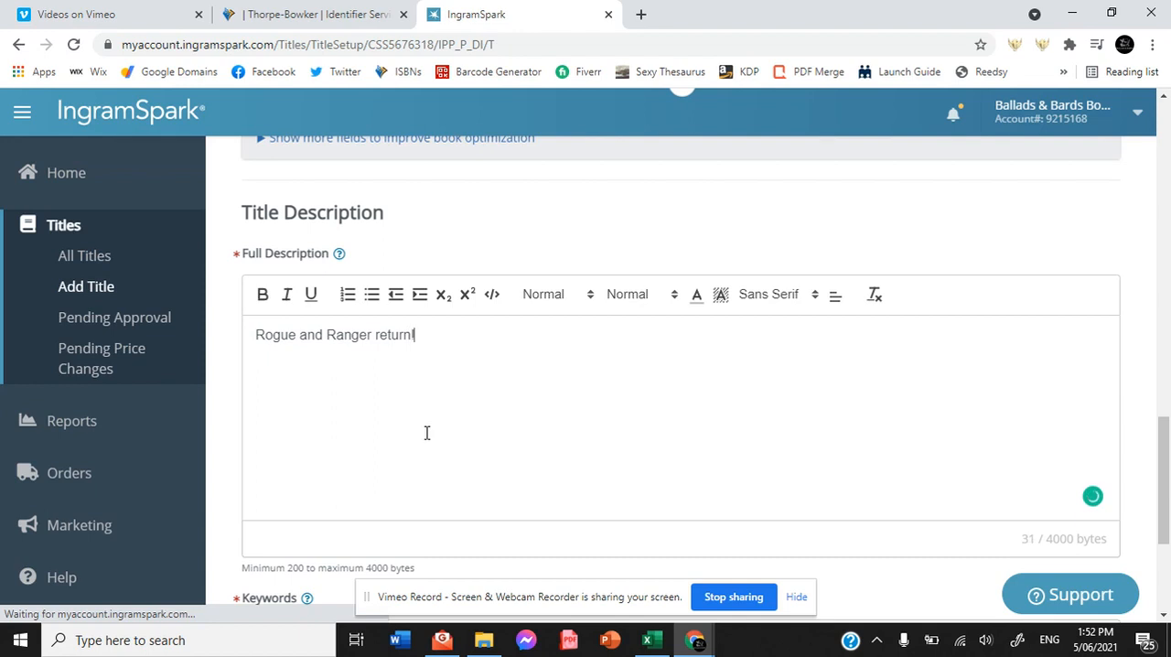
Enter the keywords ocean, mermaids, cecaelia, octopus, triakis, shark, naiads and sisters, and begin another one with "twi".
left_click_drag(1164, 427, 1167, 485)
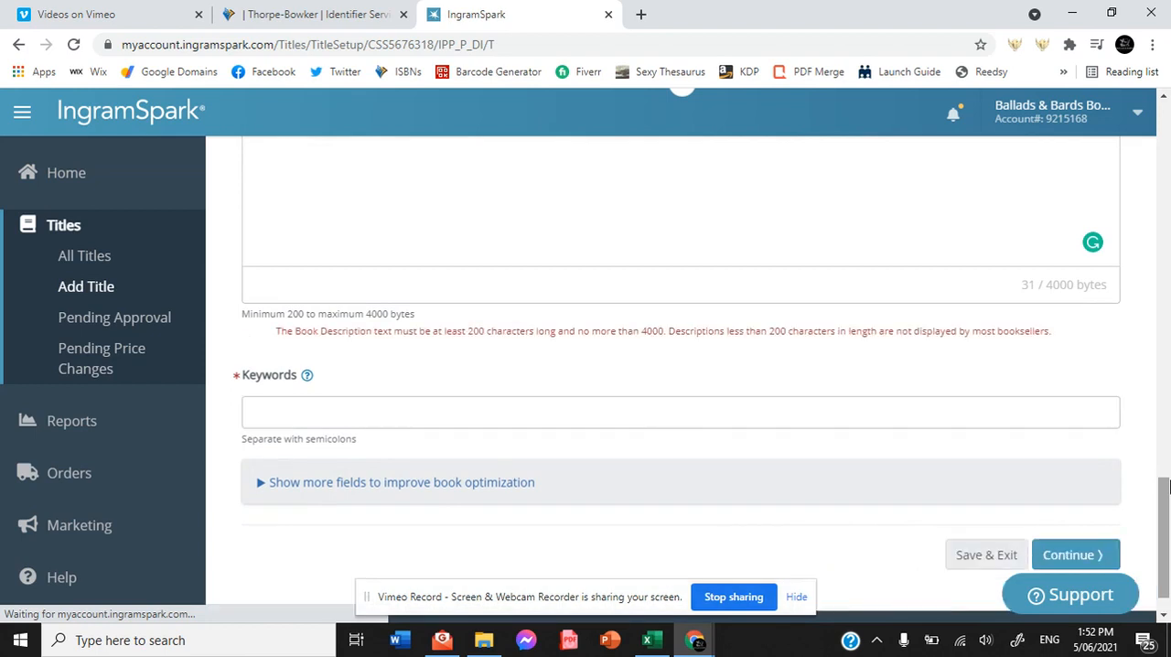
left_click(303, 415)
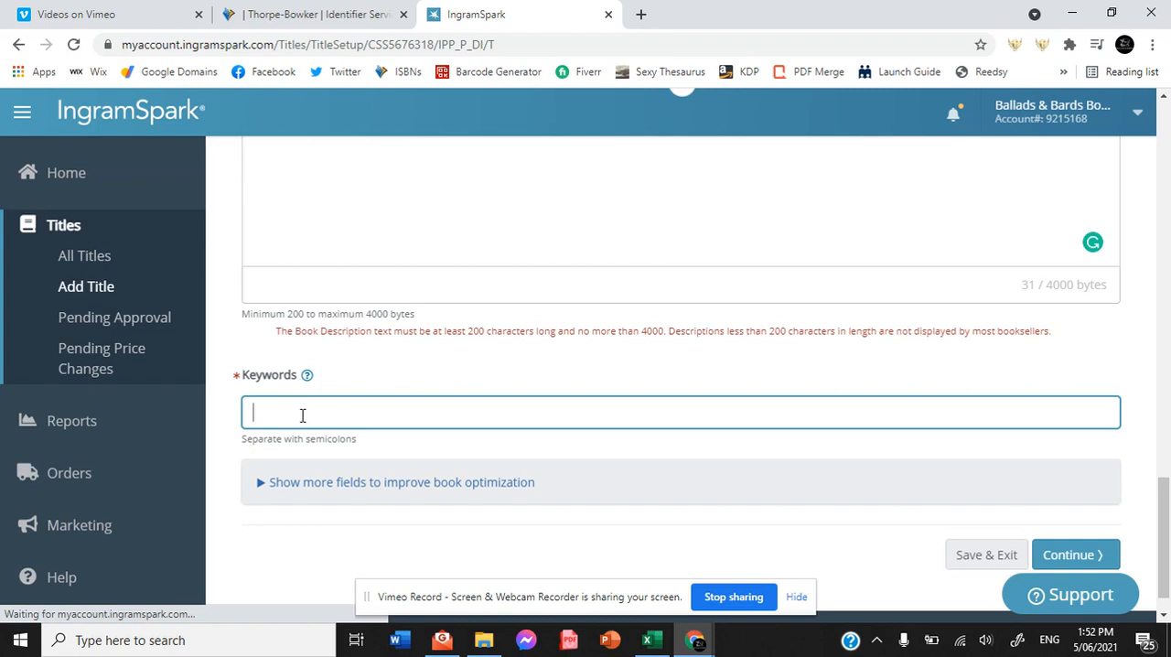
type("ocean; mermaids; cecaelia")
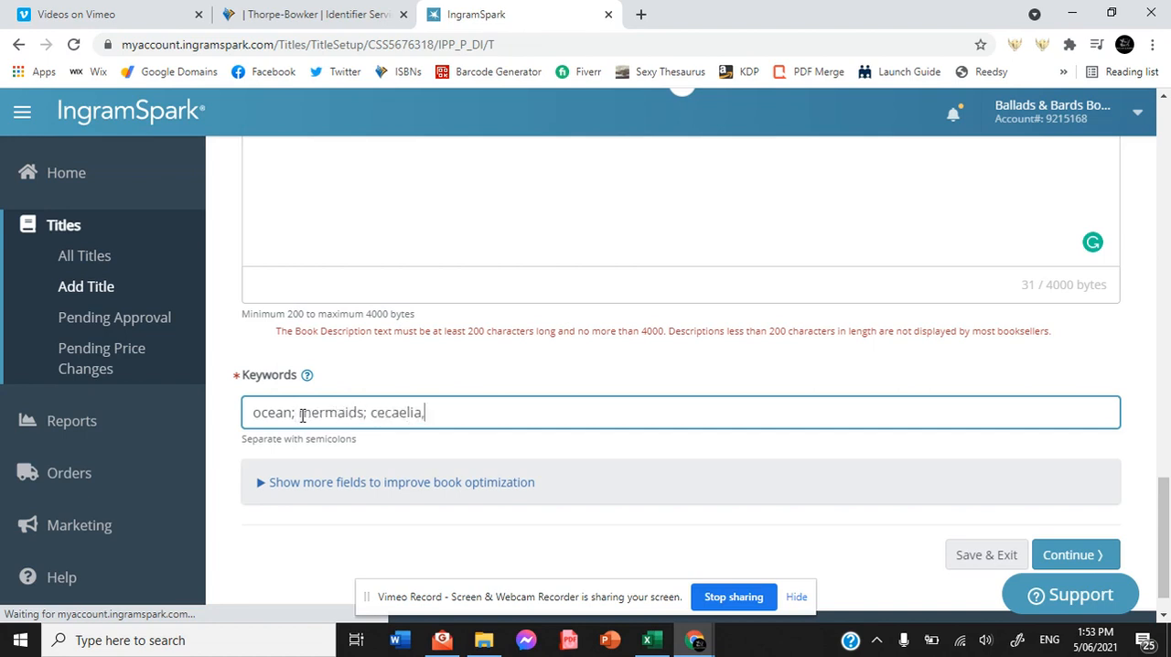
type(", octopus, triakis, shark, ")
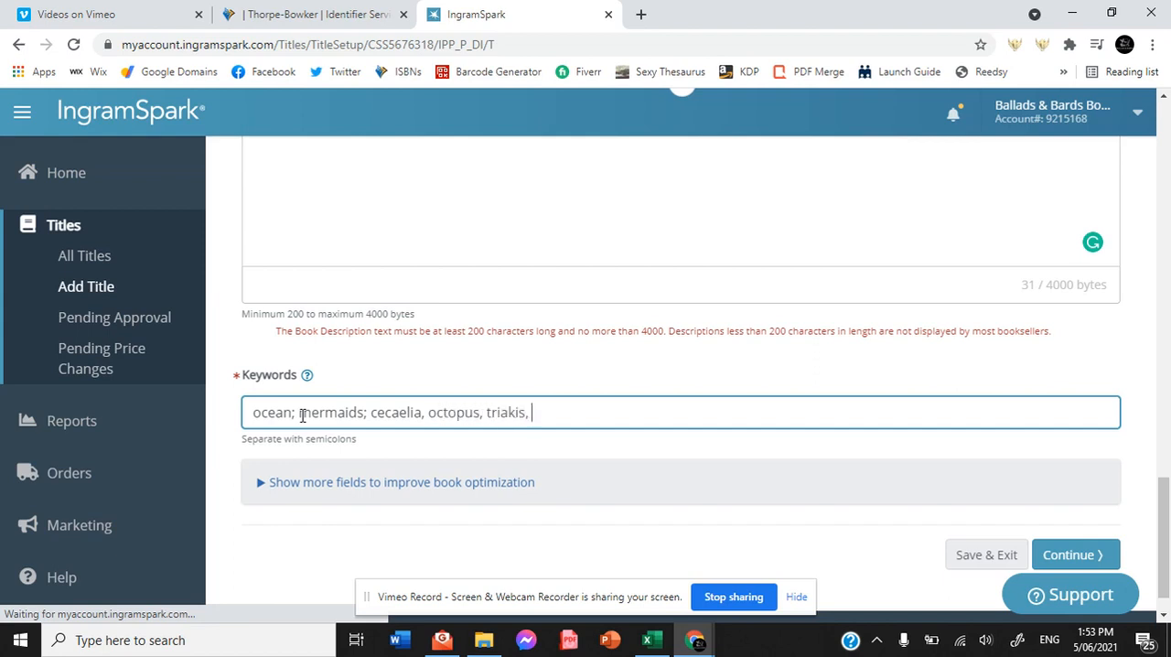
type("naiads, sisters, twin")
key("BackSpace")
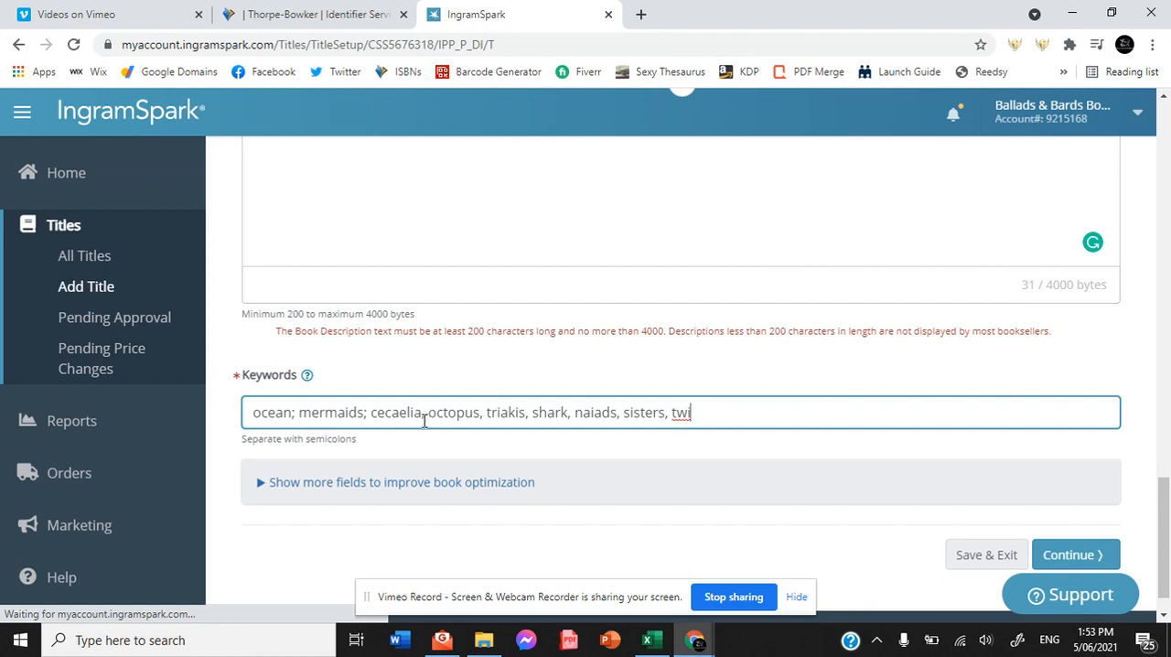
Replace the commas between the keywords, from cecaelia through sisters, with semicolons.
key("Delete")
type(";")
key("Right")
key("Right")
key("Right")
key("Right")
key("Right")
key("Right")
key("Right")
key("Right")
key("Delete")
type(";")
key("Right")
key("Right")
key("Right")
key("Right")
key("Right")
key("Right")
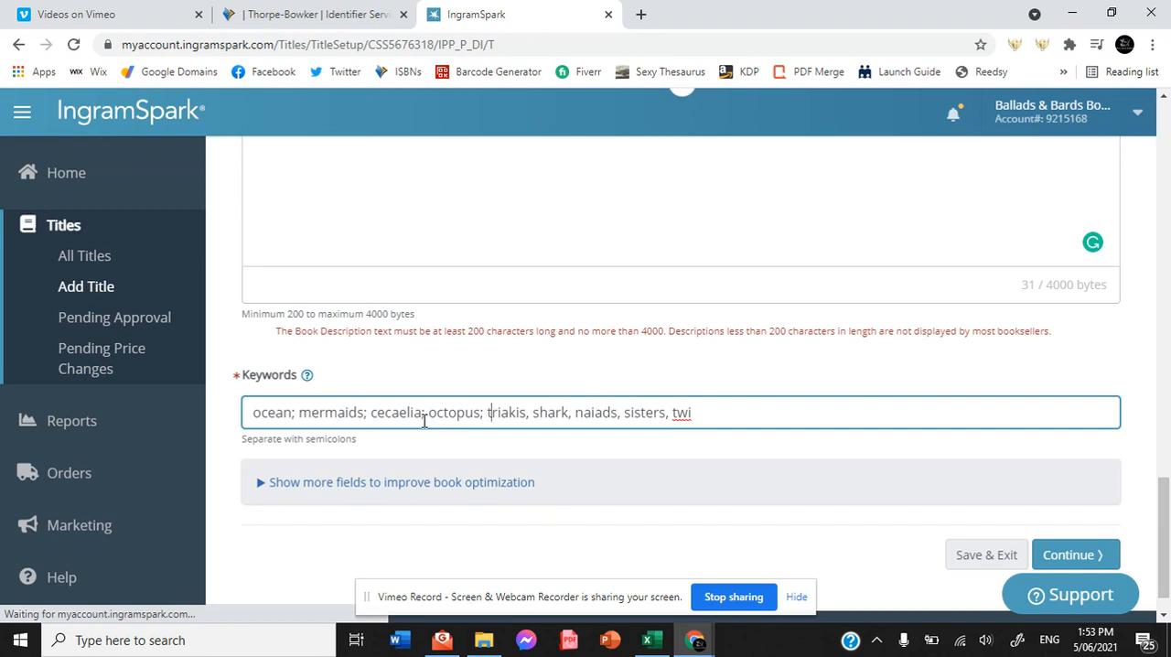
key("Right")
key("Right")
key("Delete")
type(";")
key("Right")
key("Right")
key("Right")
key("Right")
key("Right")
key("Right")
key("Right")
key("Right")
key("Left")
key("Left")
key("Delete")
type(";")
key("Right")
key("Right")
key("Right")
key("Right")
key("Right")
key("Right")
key("Right")
key("Delete")
type(";")
key("Right")
key("Right")
key("Right")
key("Right")
key("Right")
key("Right")
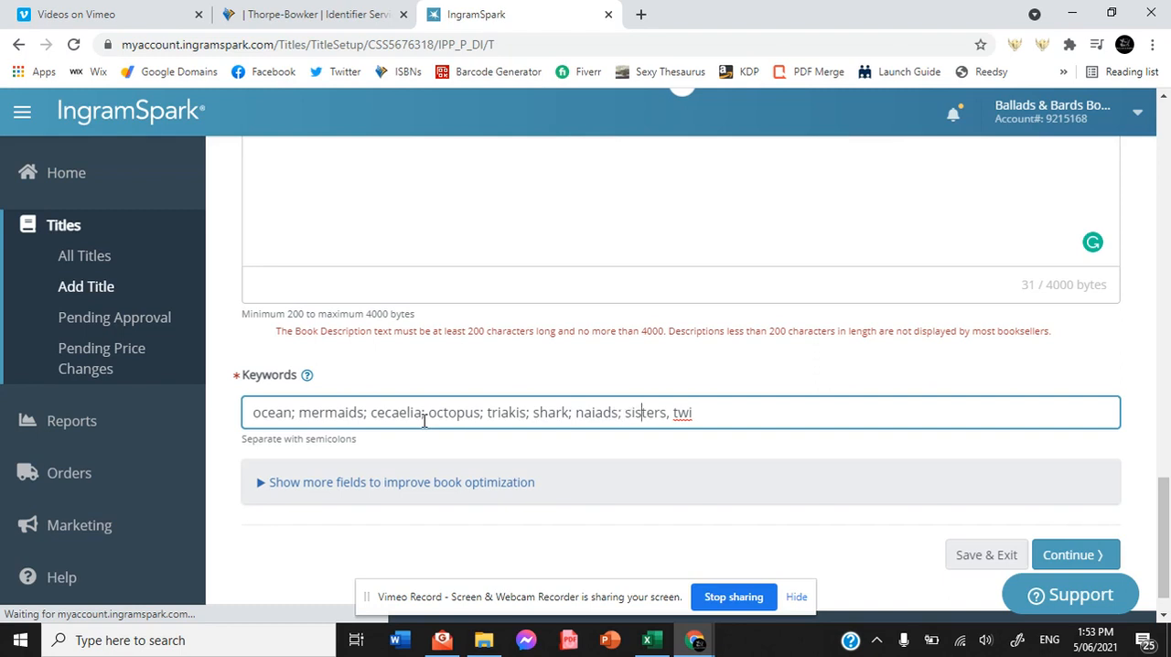
Complete the last keyword as "twins" and end it with a semicolon.
key("Right")
key("BackSpace")
type(";")
key("Right")
key("Right")
key("Right")
key("Right")
type("ns;")
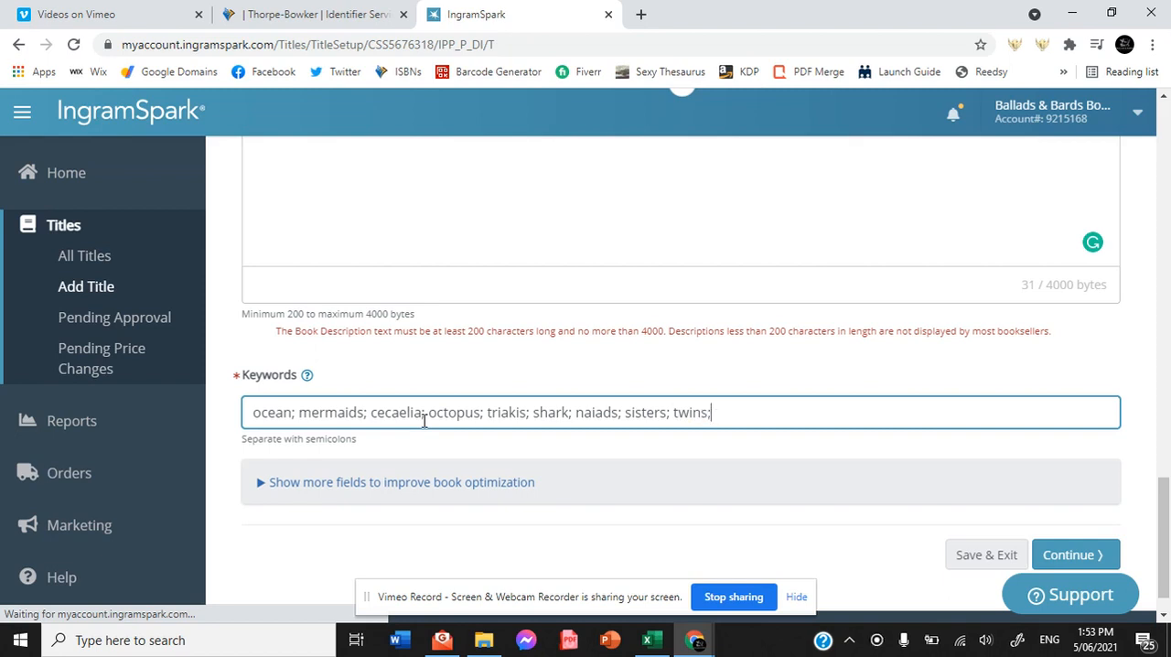
Add the keywords ventura and valeria to the end of the keyword list, separated by a semicolon.
type("ventura; valeria")
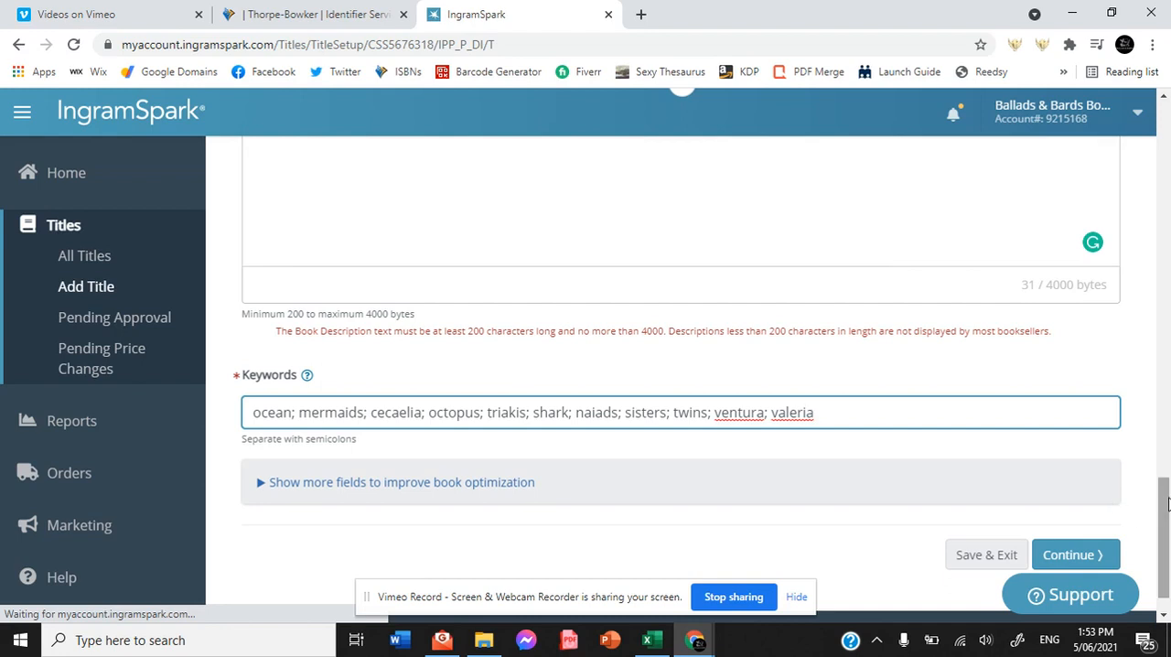
Add to the description: "After finding the second mirror, Rogue and Ranger, joined by Elva, are on the hunt for the second Heart of Ventura.".
mouse_move(1168, 503)
left_mouse_down()
mouse_move(1168, 440)
mouse_move(1168, 485)
left_mouse_up()
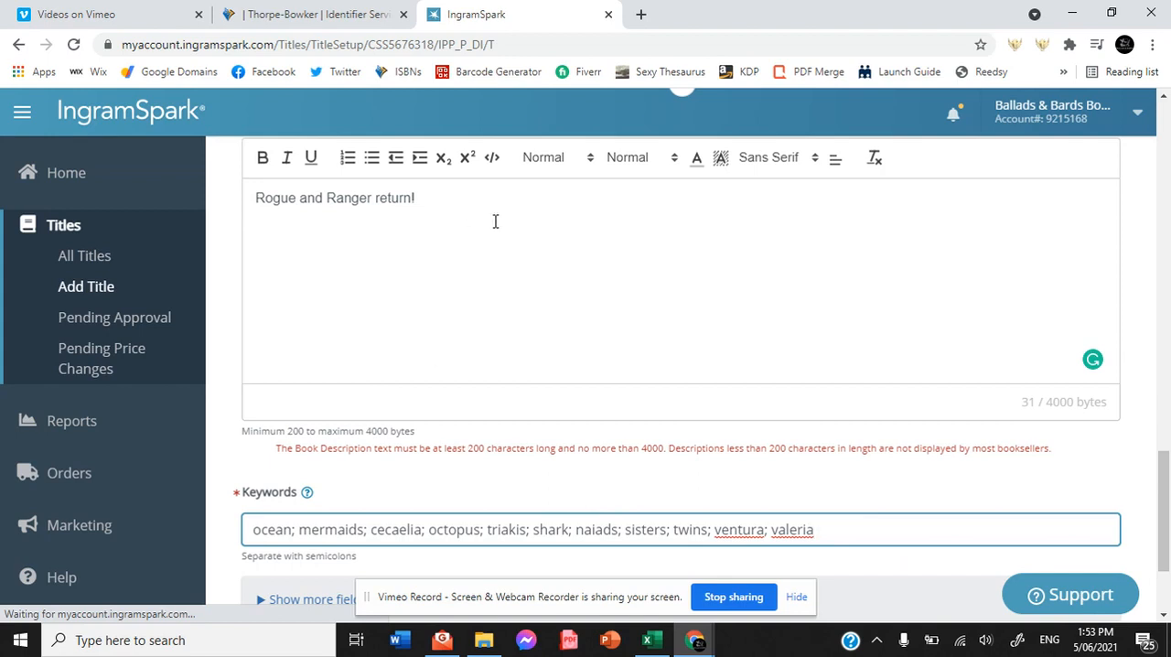
left_click(456, 200)
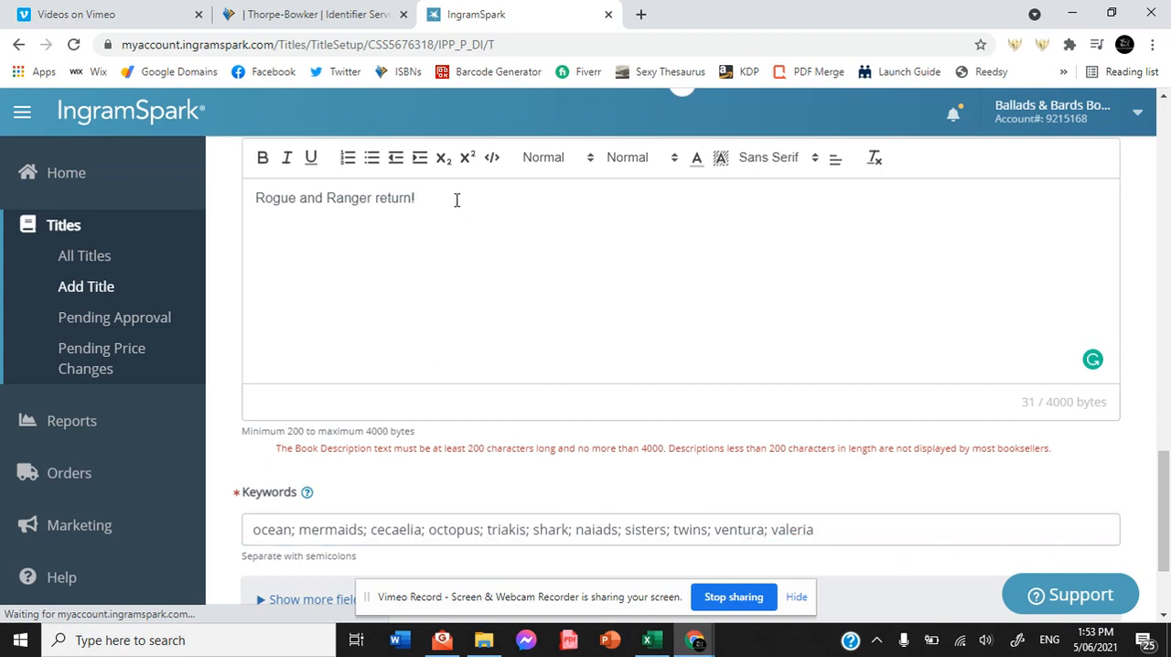
type("After finding the second ")
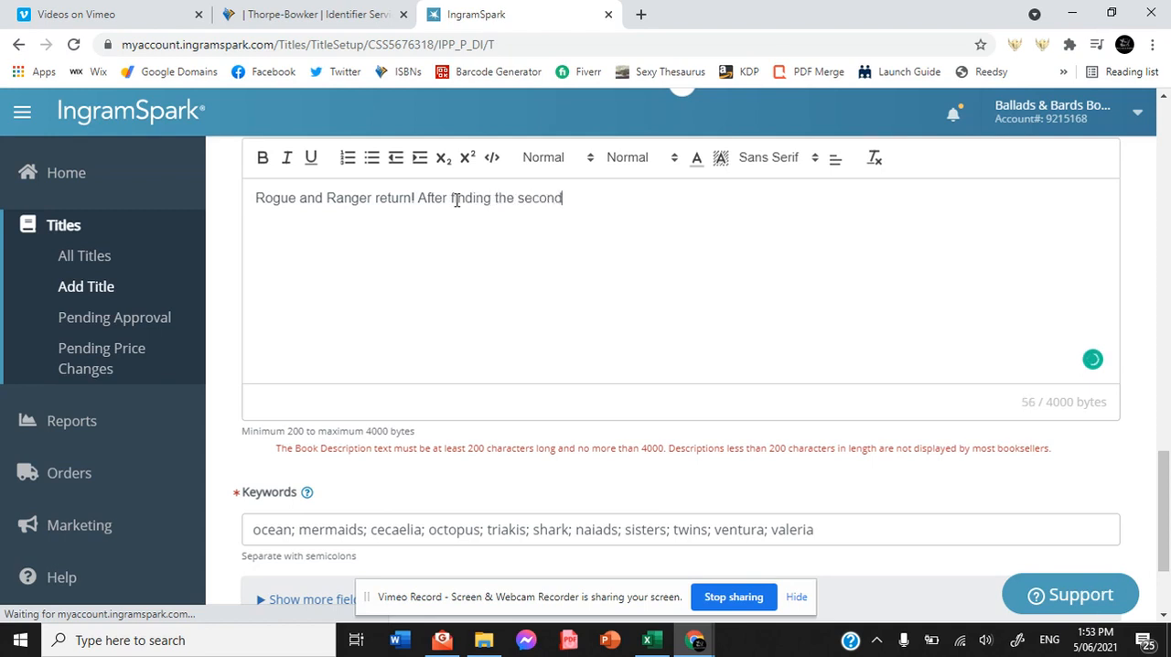
type("mirror, Rogue and Ran")
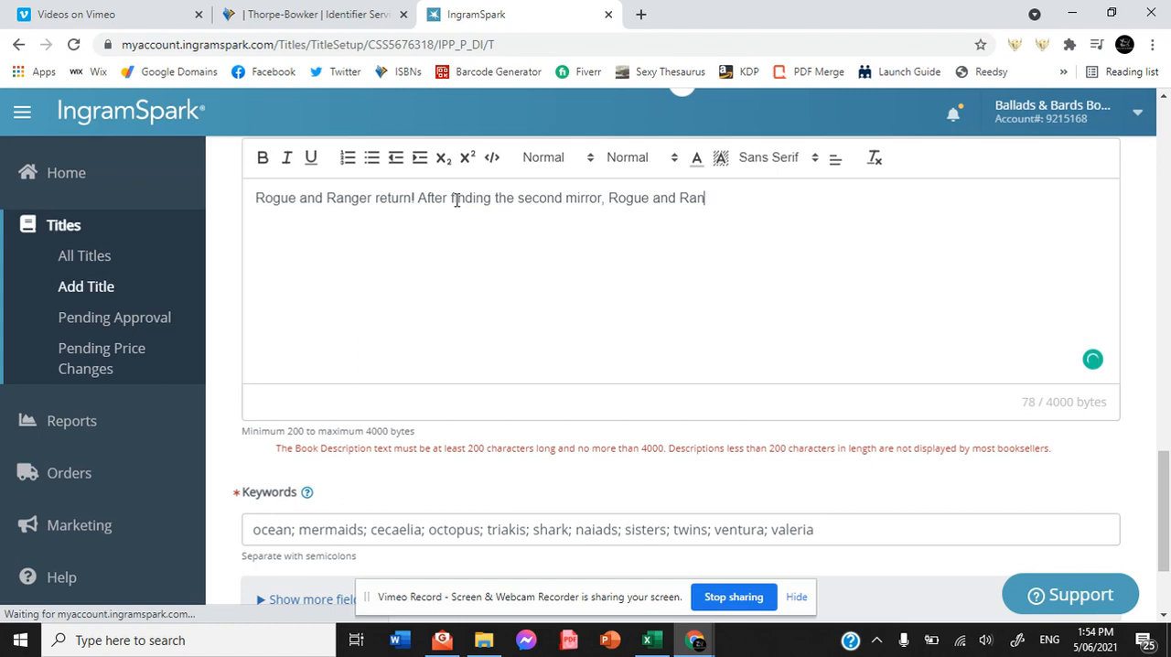
type("ger, joined by ")
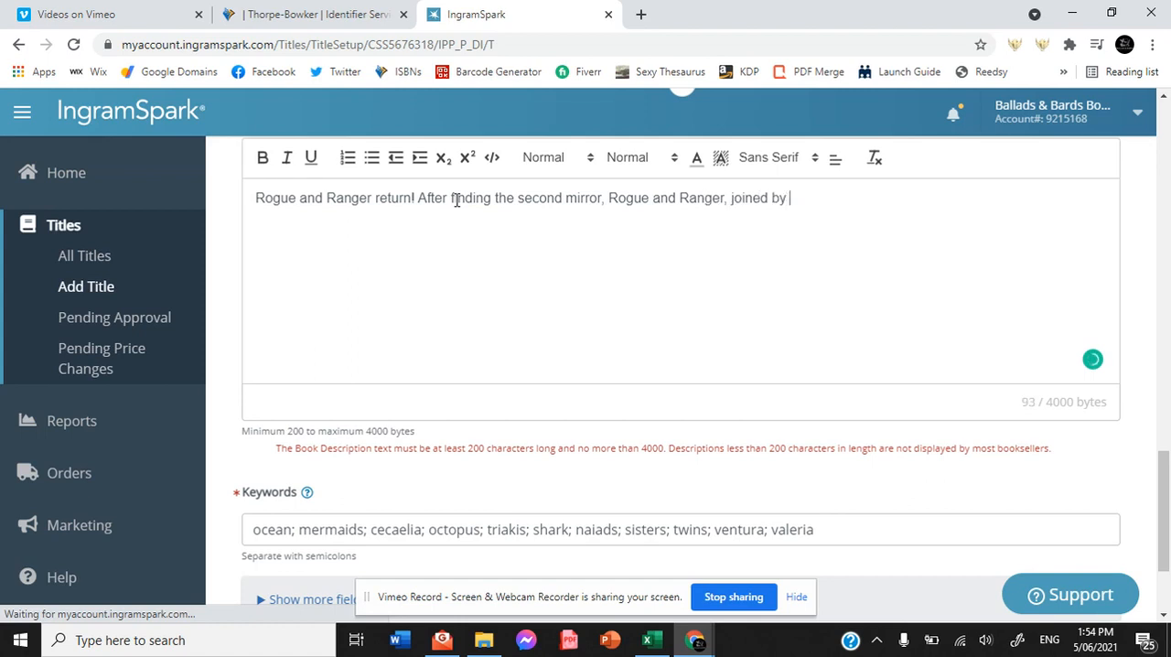
type("Elva, are")
type("on the hunt for the second Heart of Ventura.")
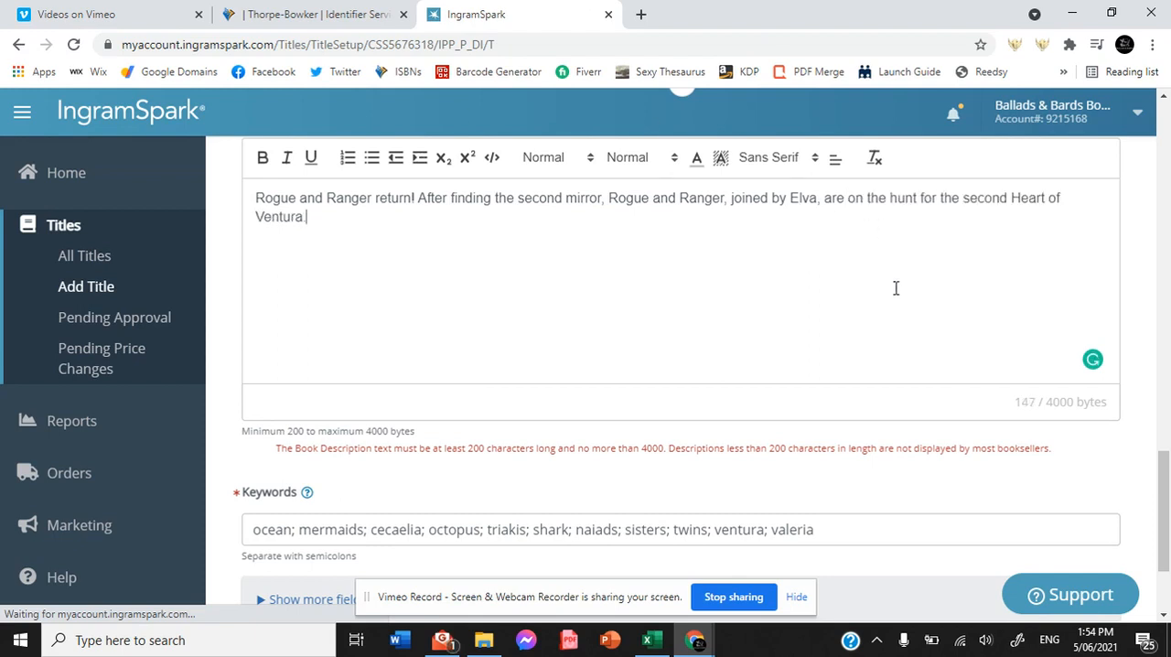
Add the description line "They find themselves in Mattara, an underwater world filled with beautiful people and under attack by an evil force" and submit the form.
key("Return")
type("They")
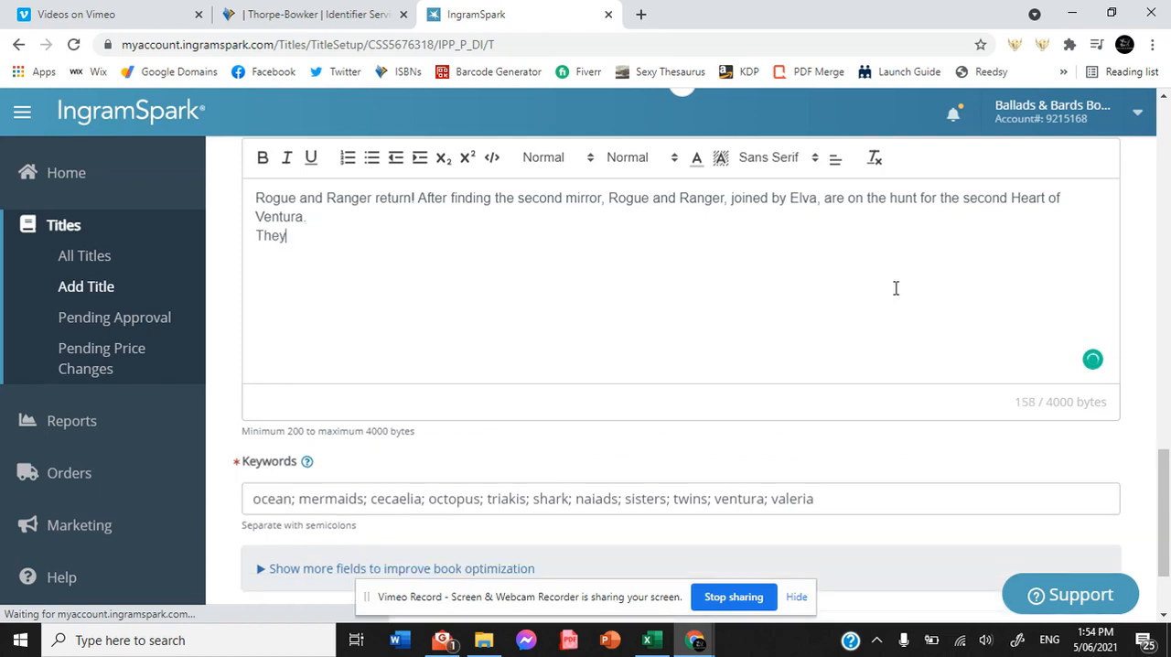
type(" find themselves in Mattara, an underwater world filled")
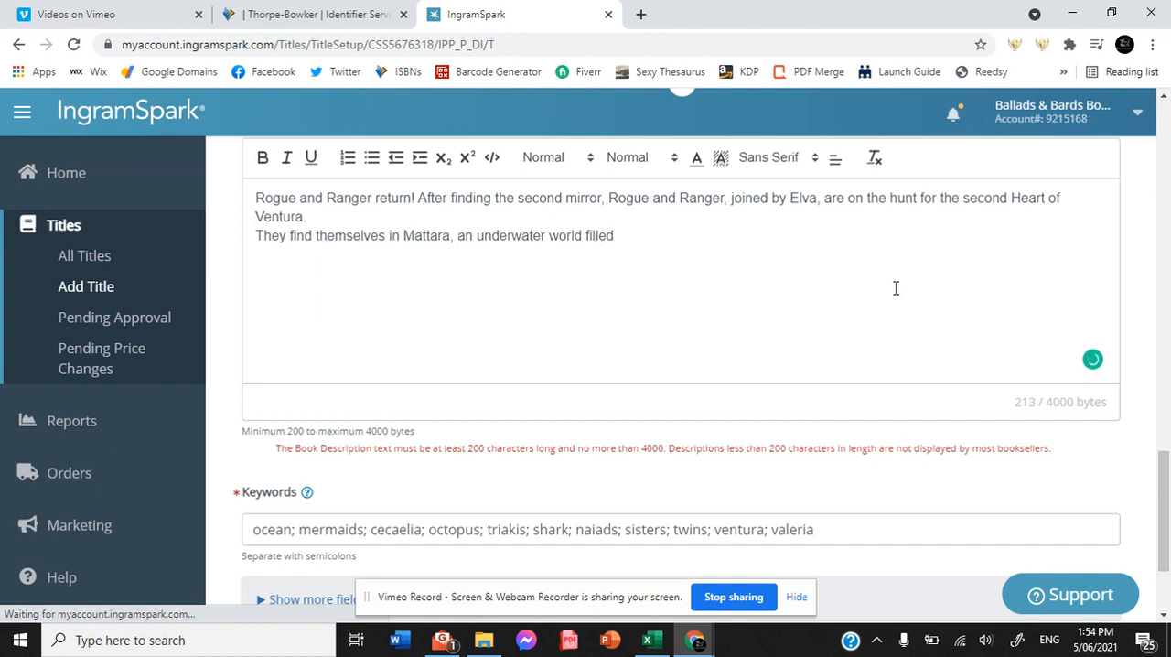
type(" with beautiful people ")
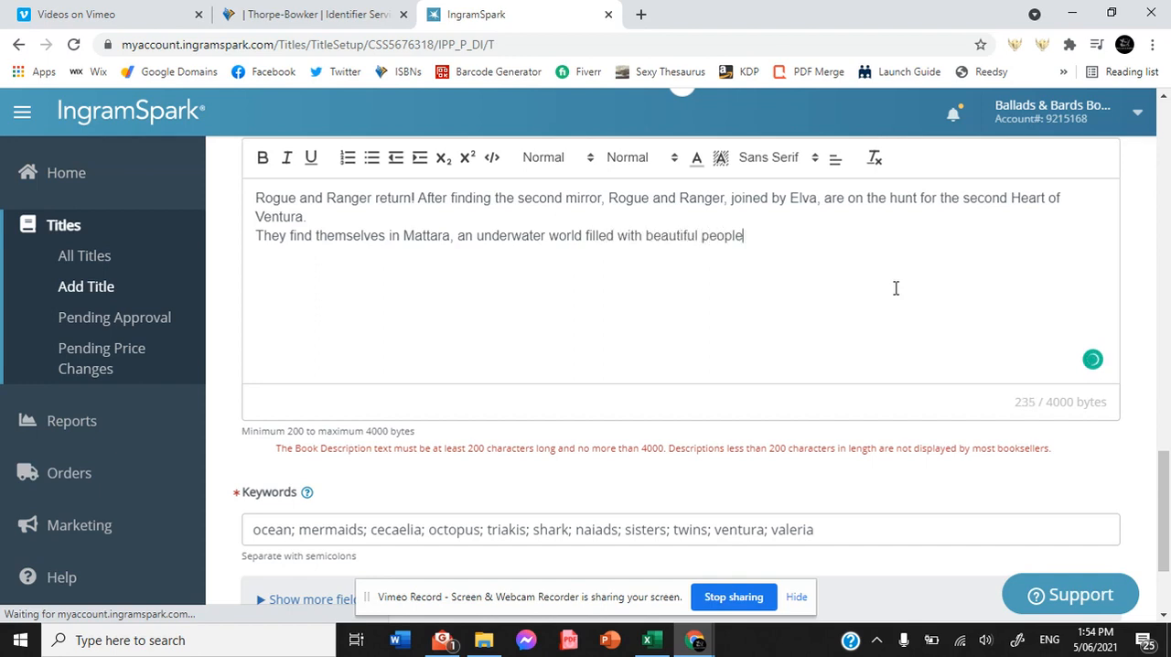
type("and under attack by")
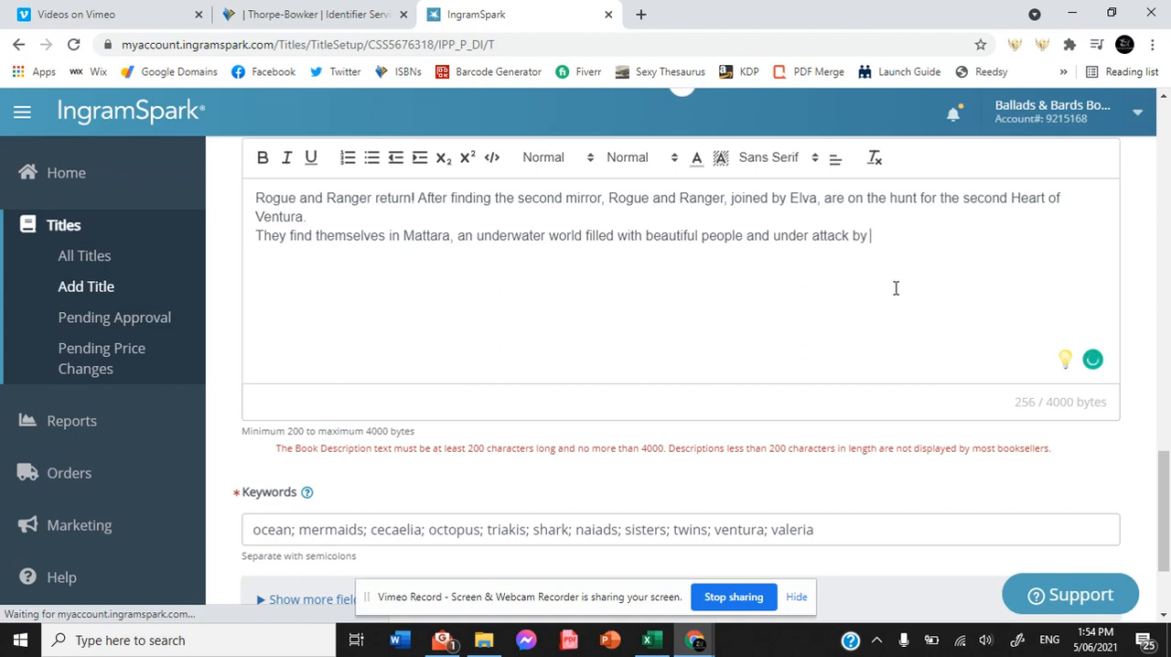
type(" an evil force")
left_click_drag(1163, 483, 1163, 518)
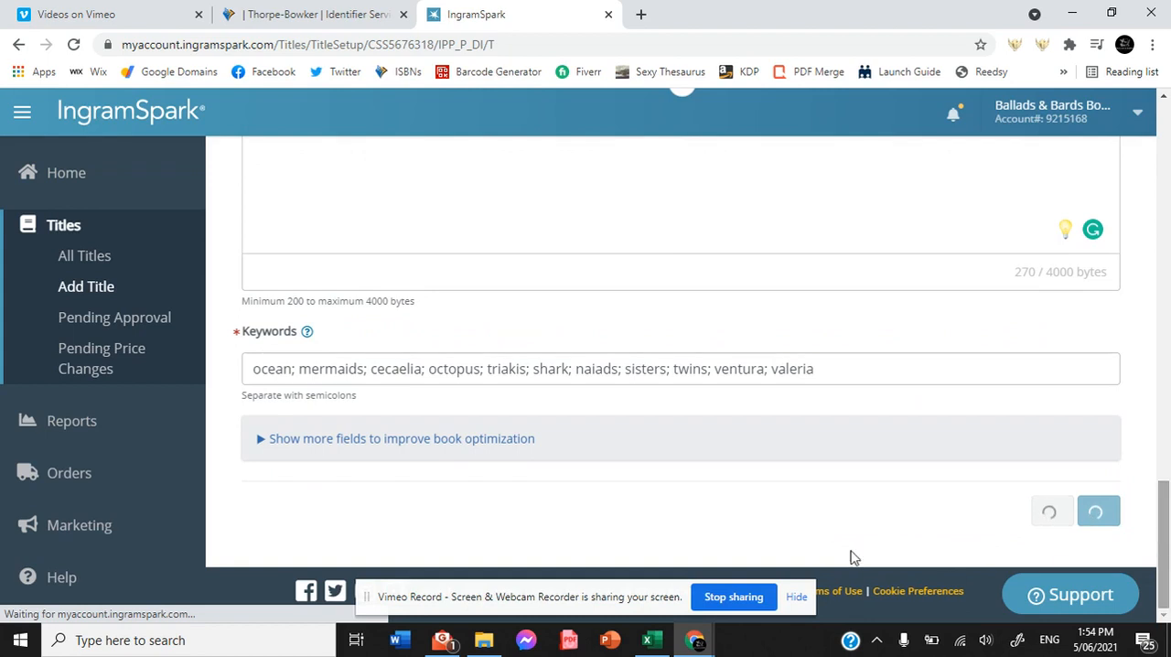
left_click(1065, 511)
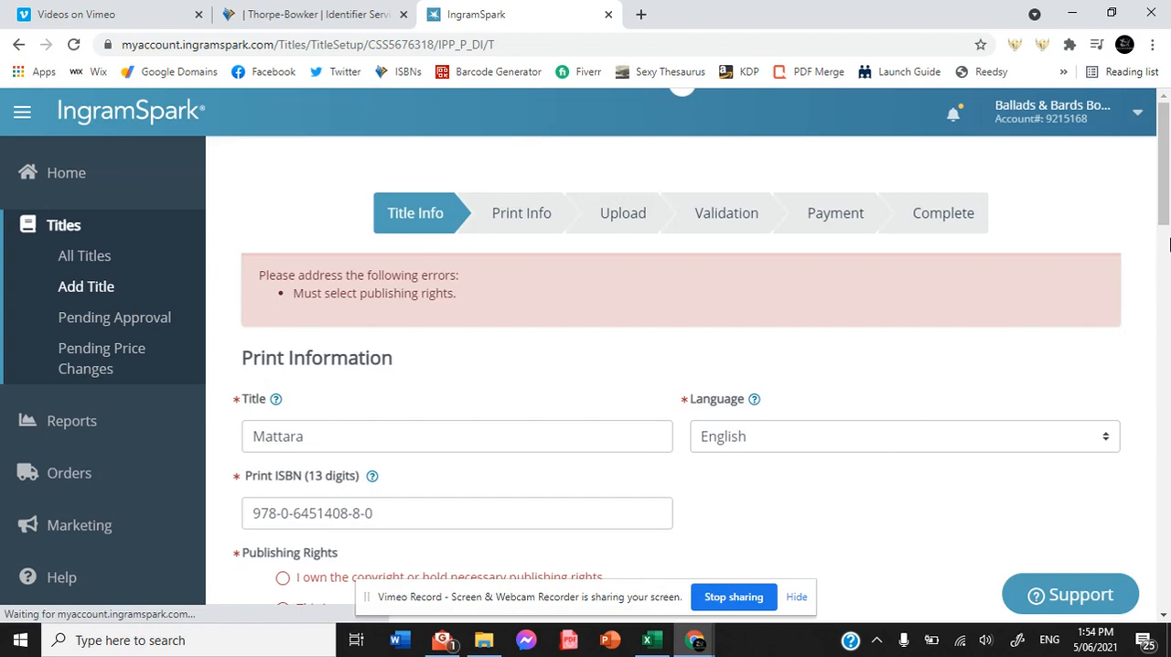
Declare ownership of the copyright or publishing rights, confirm the title includes none of the listed content, and continue to the print information.
scroll(471, 233, "down", 4)
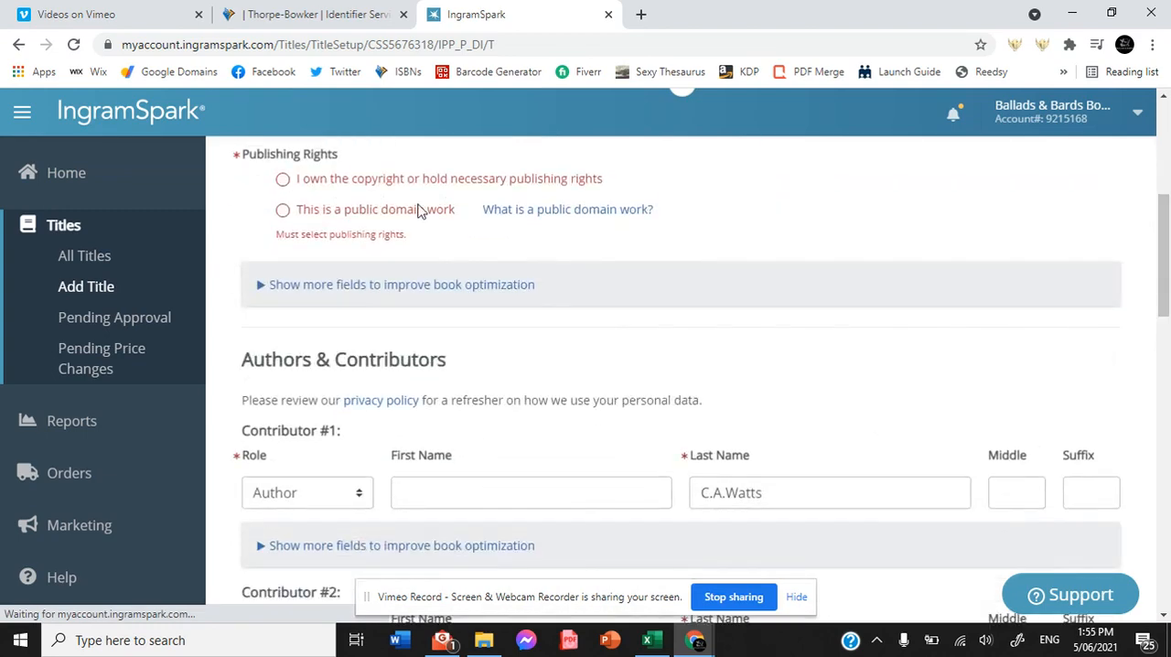
left_click(282, 179)
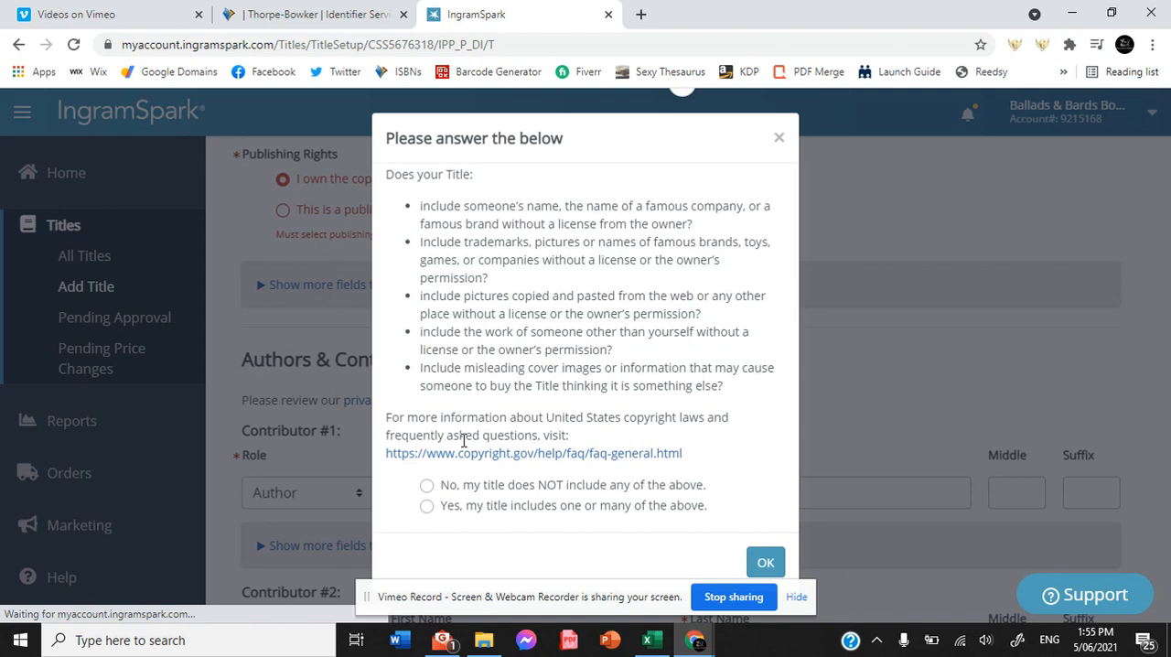
left_click(426, 484)
left_click(764, 561)
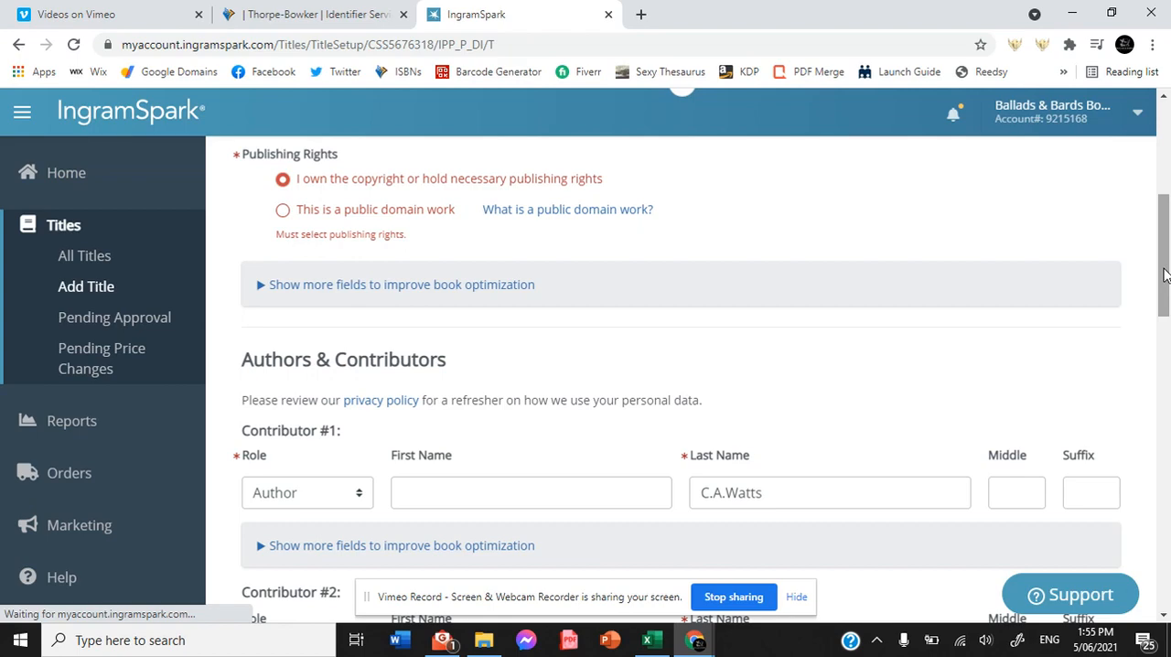
left_click_drag(1164, 275, 1164, 562)
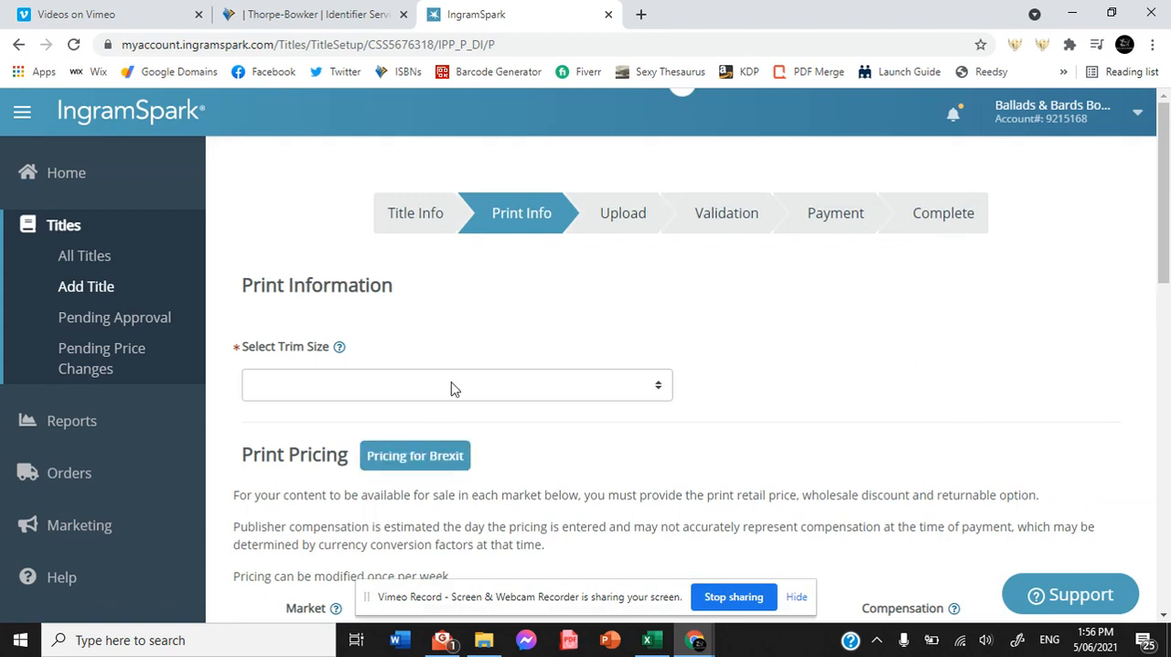
Set the trim size to 5.500" x 8.500" (216mm x 140mm) with a Black & White interior on White paper.
left_click(450, 389)
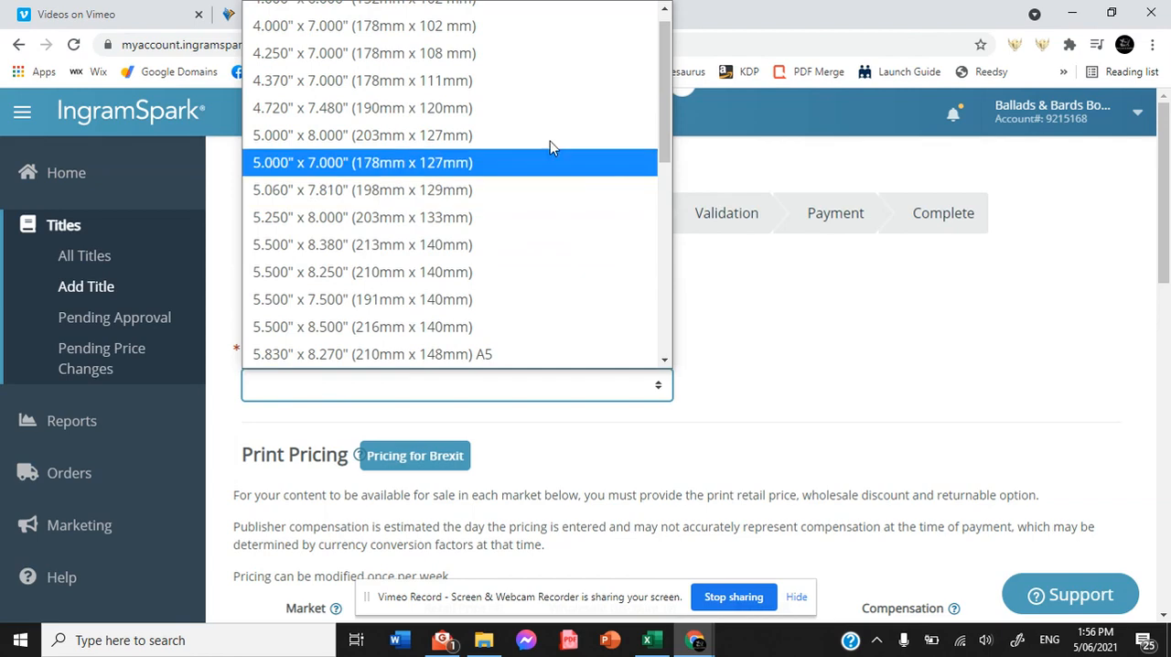
left_click(387, 323)
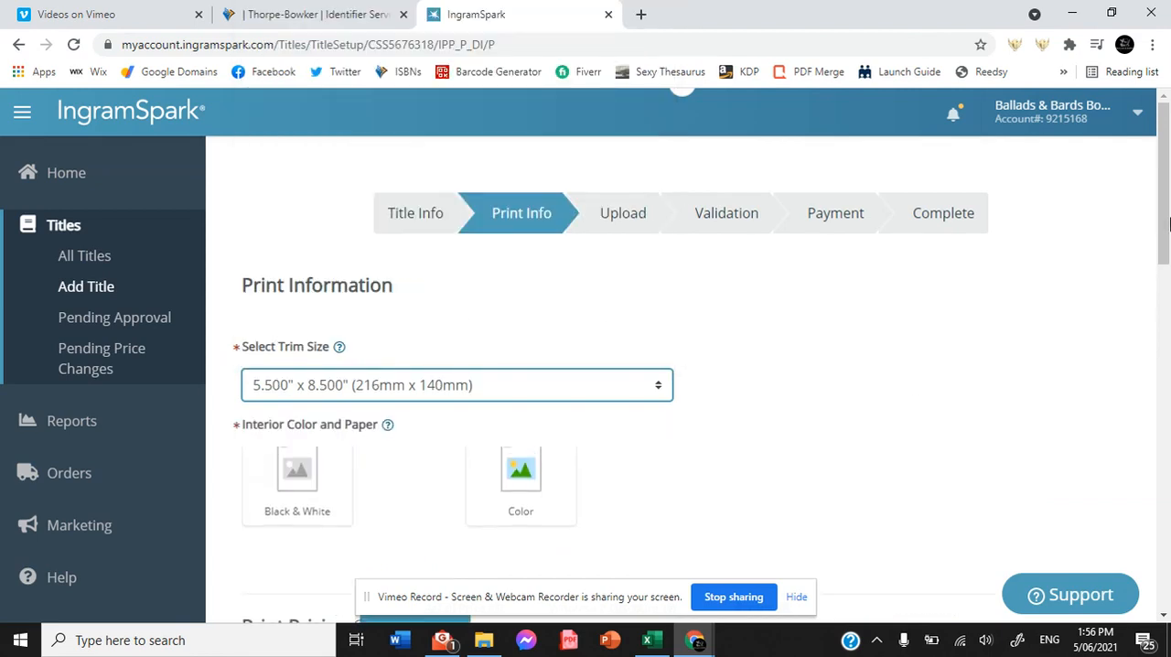
scroll(1151, 265, "down", 2)
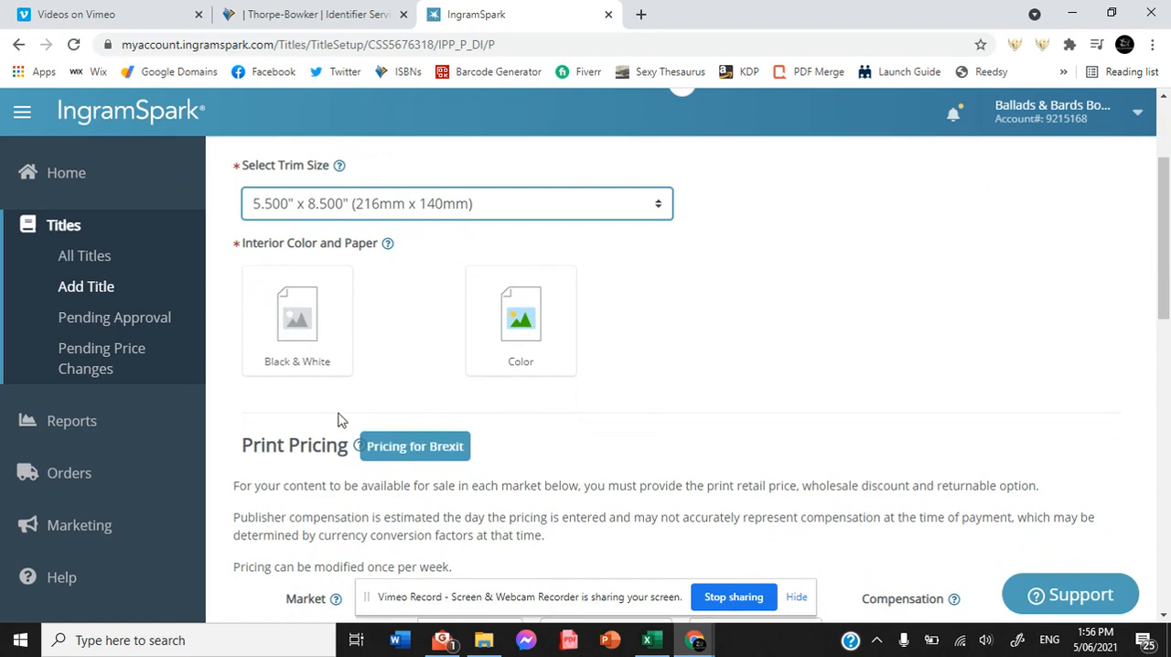
left_click(285, 317)
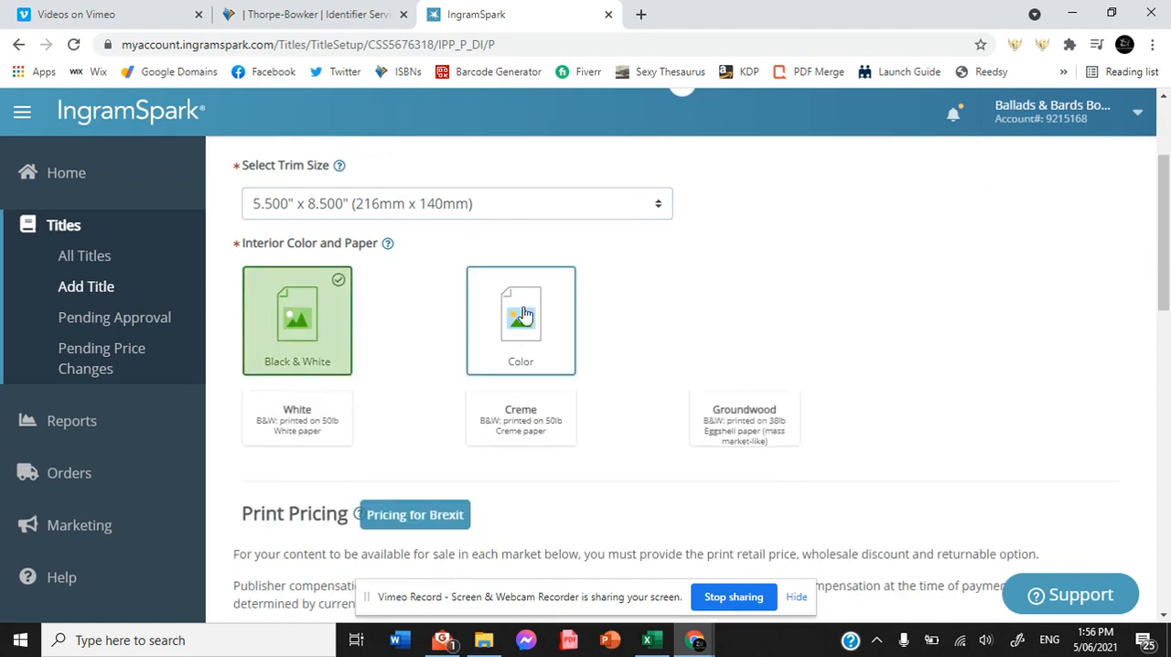
left_click(277, 426)
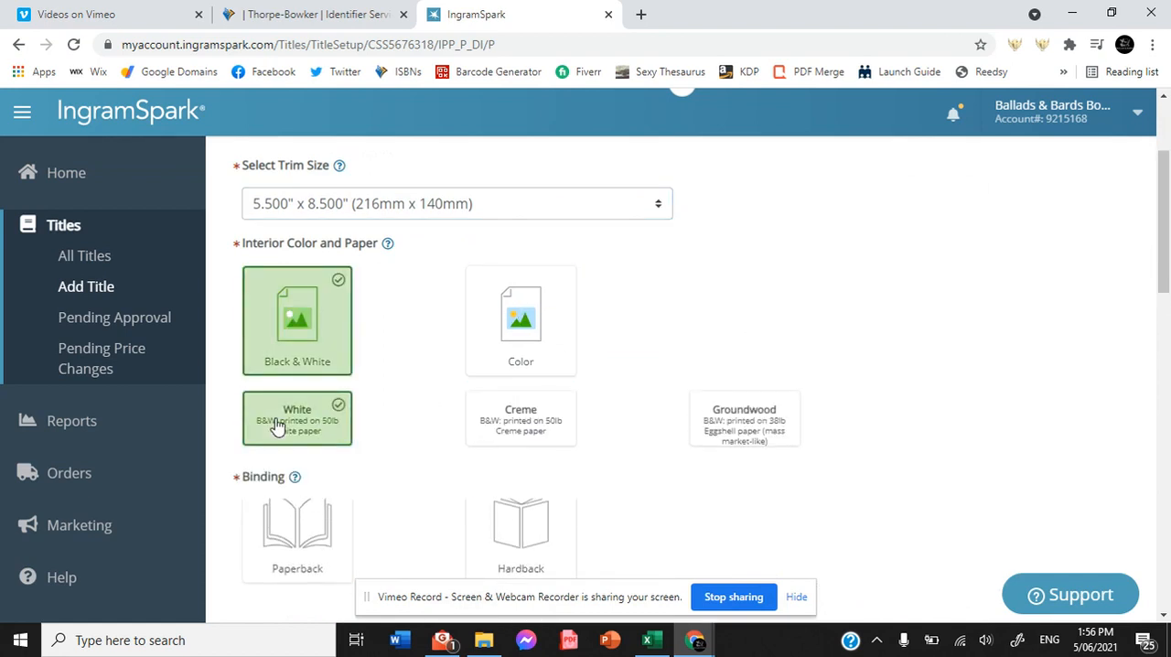
Choose a Paperback, Perfect Bound binding with a Gloss cover finish.
left_click(284, 553)
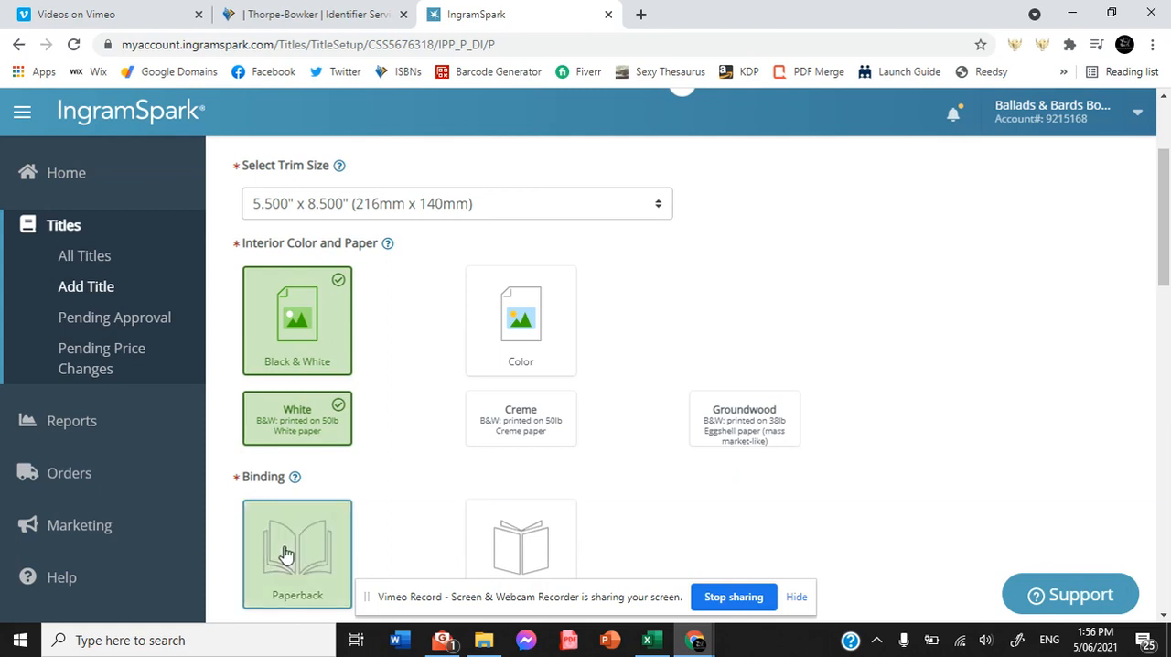
left_click_drag(1161, 226, 1161, 309)
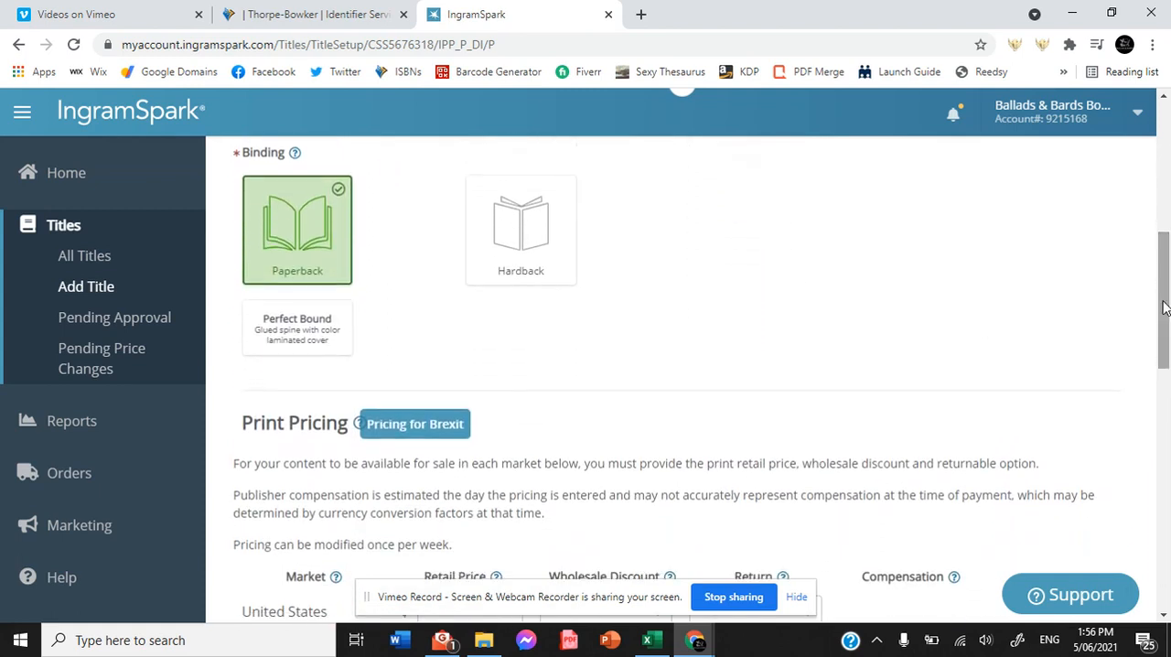
left_click(270, 323)
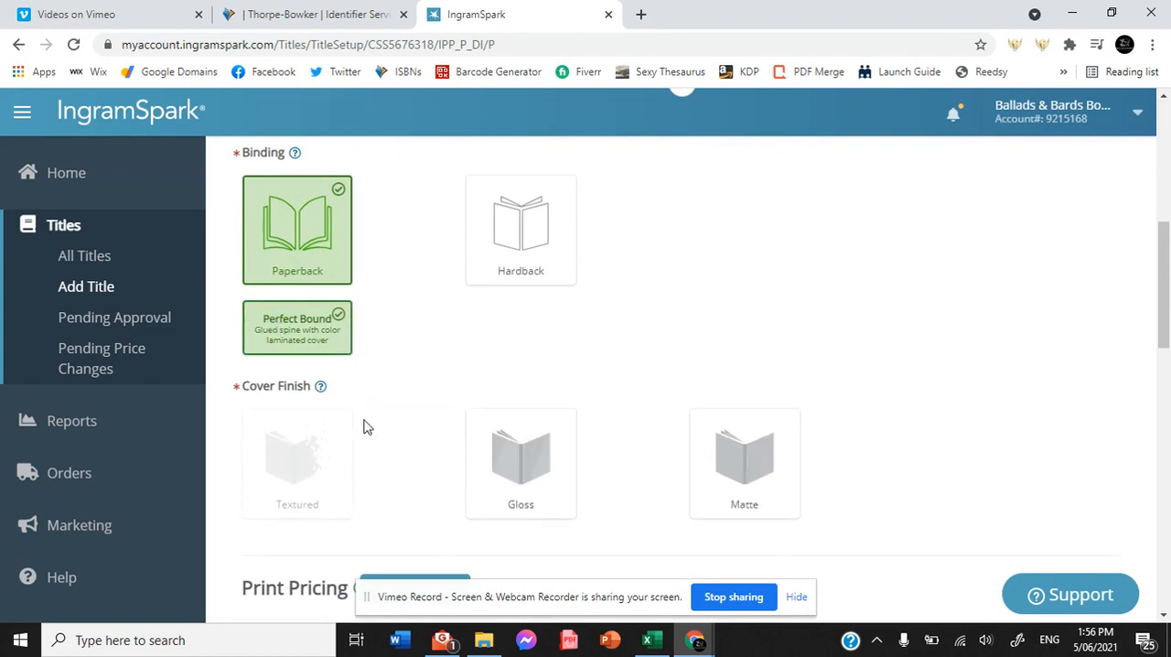
left_click(537, 465)
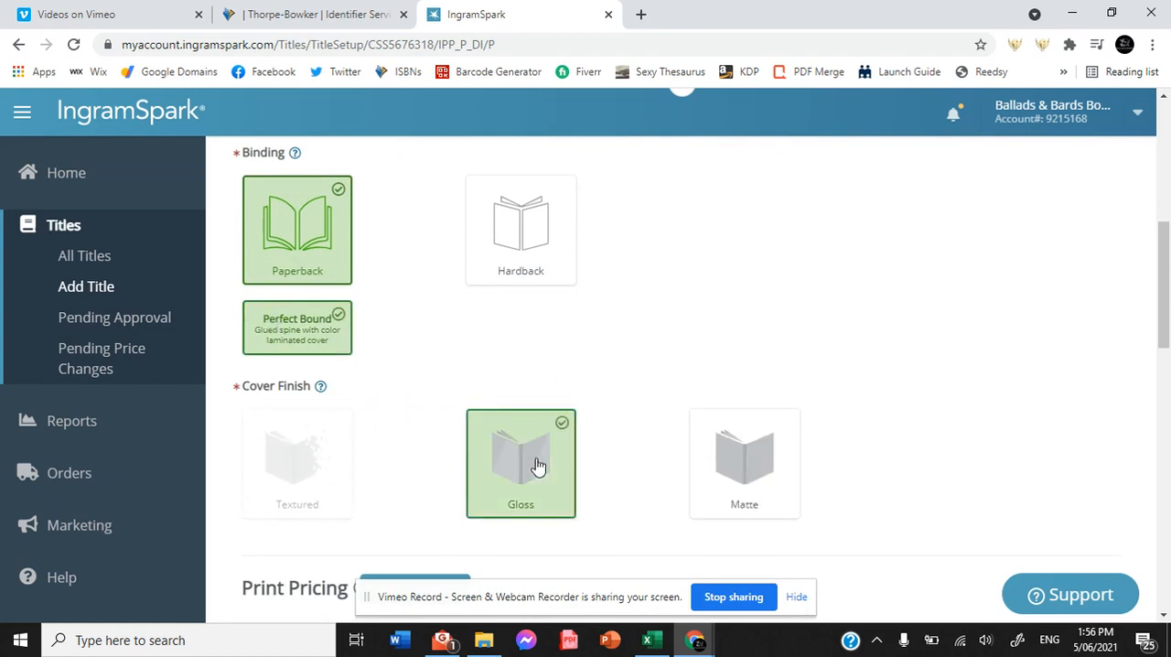
Set the book's page count to 182, keeping United States as the market.
left_click_drag(1164, 279, 1163, 306)
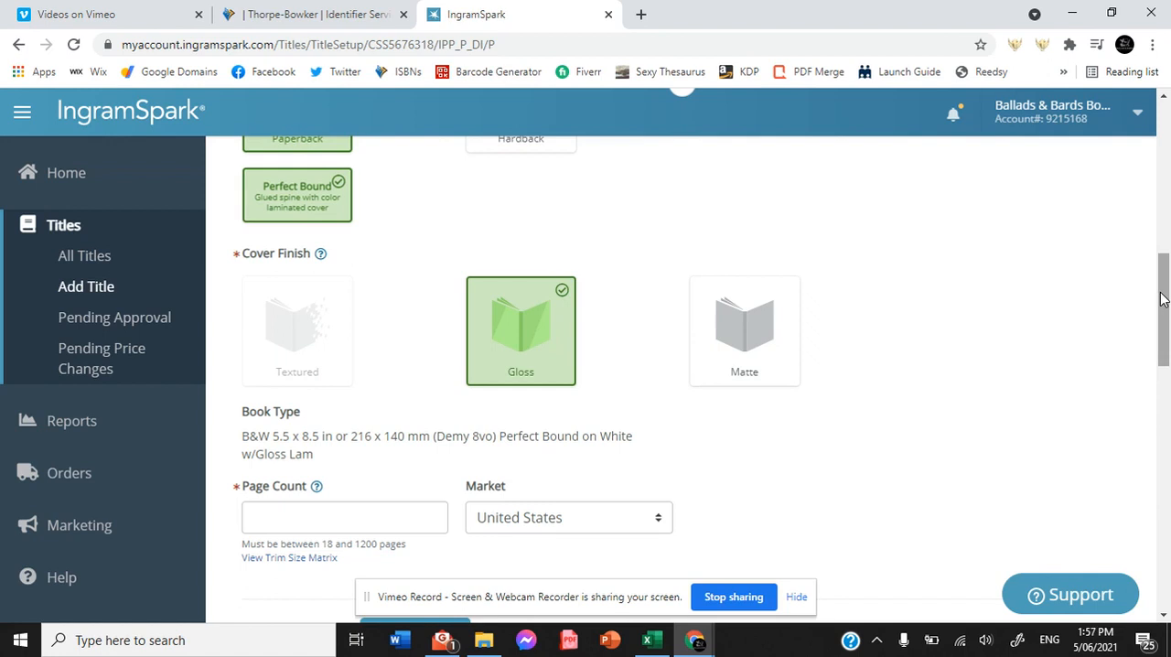
left_click_drag(1160, 294, 1155, 342)
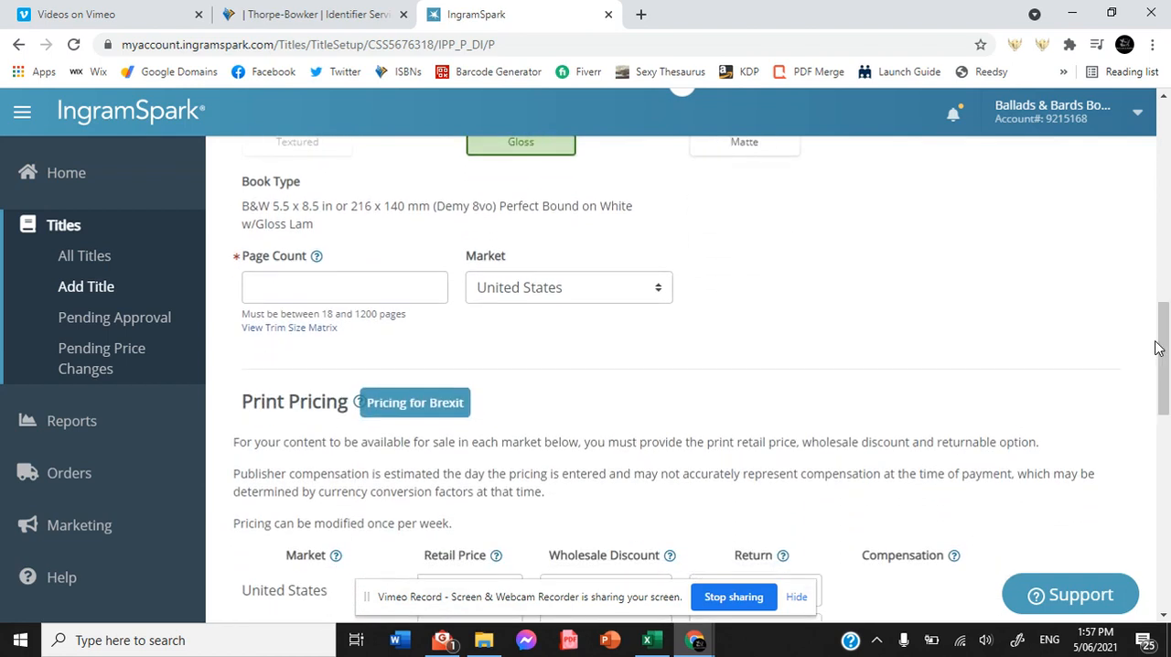
left_click(343, 279)
type("182")
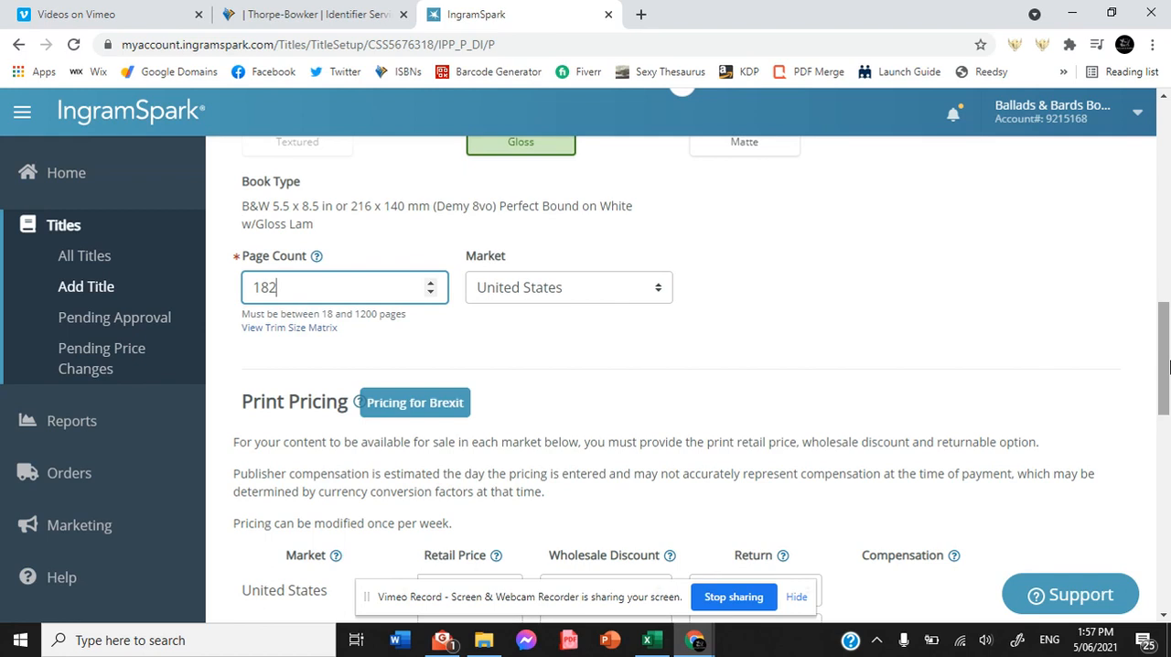
Set the United States retail price to $10.99 and commit it to fill in the other markets' prices.
left_click_drag(1169, 366, 1165, 434)
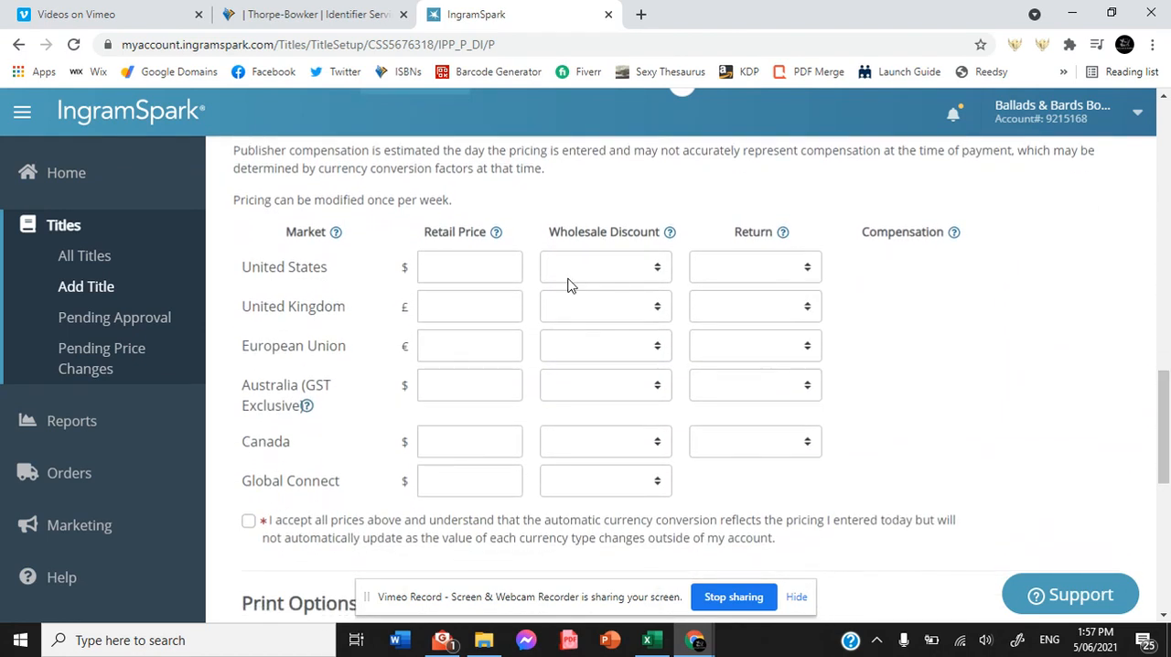
left_click(451, 268)
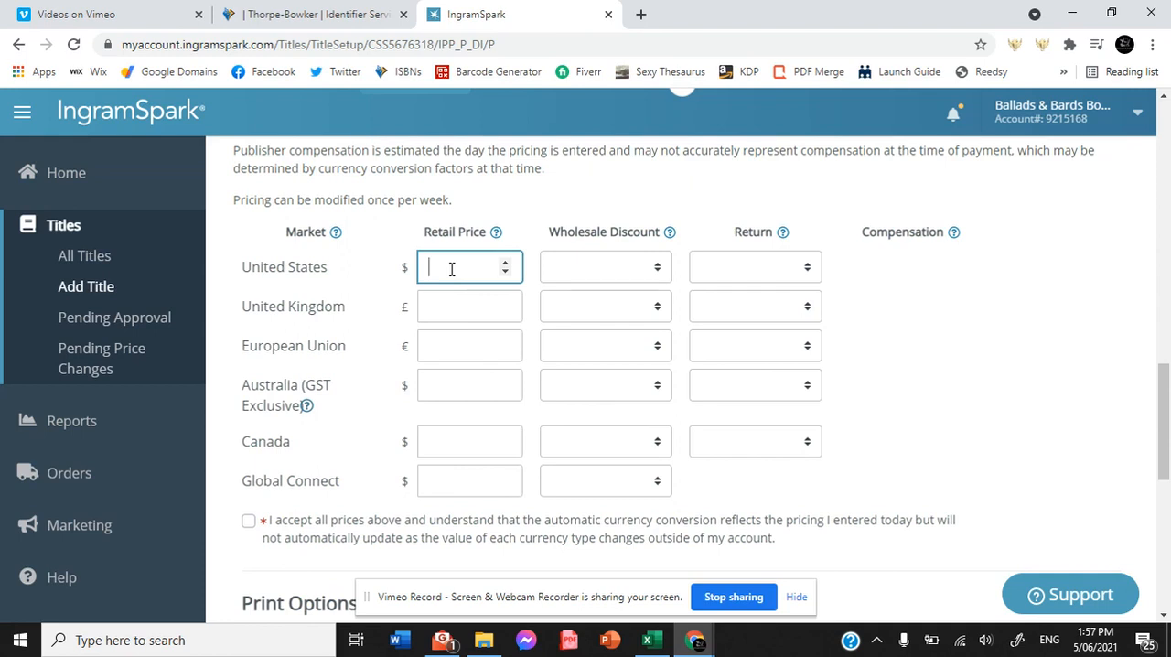
type("10.99")
left_click(460, 297)
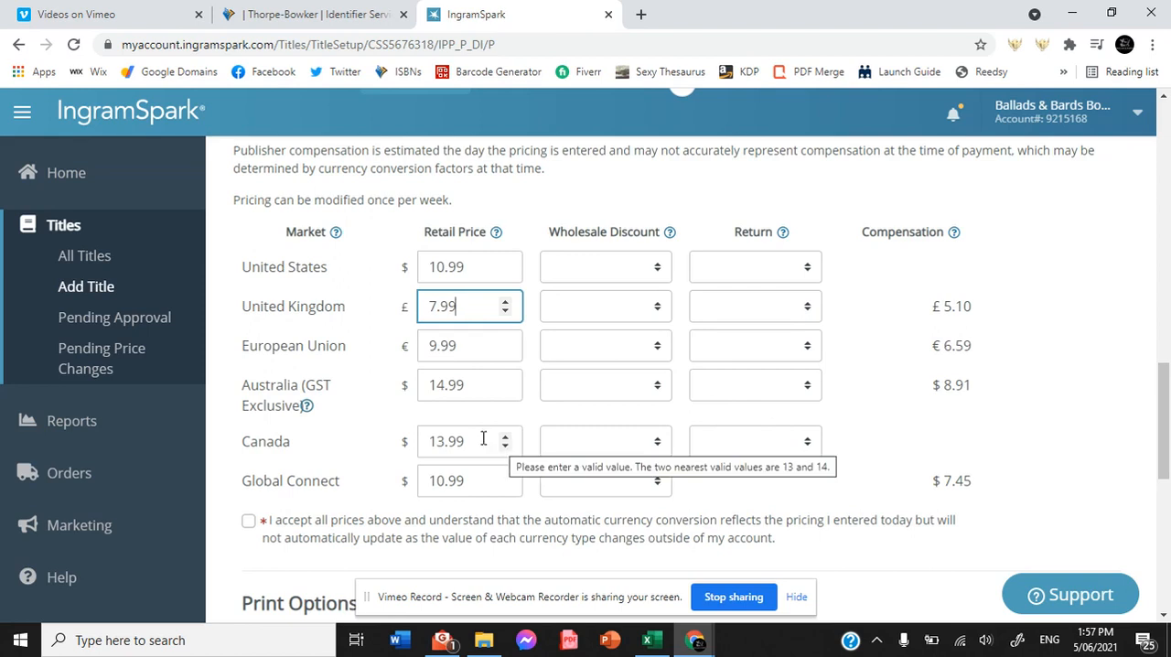
Set the United States wholesale discount to Other (between 30% and 54%) with a value of 50%, and commit it to update the compensation.
left_click(635, 277)
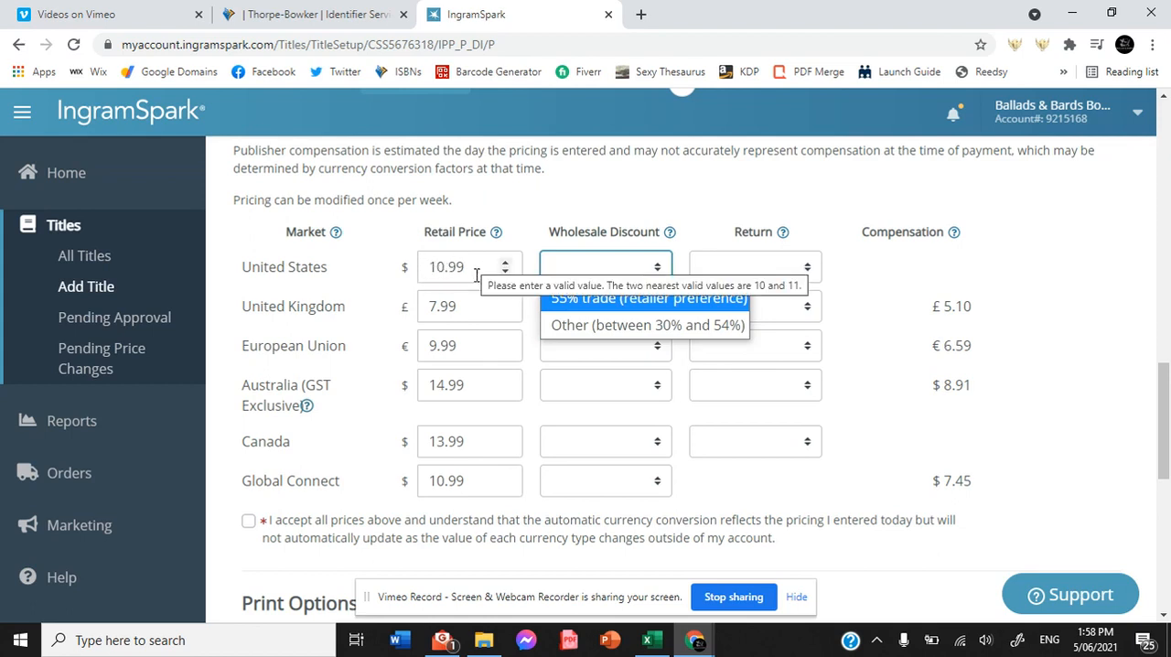
left_click(644, 336)
left_click(738, 271)
left_click(622, 300)
type("1")
key("BackSpace")
type("50")
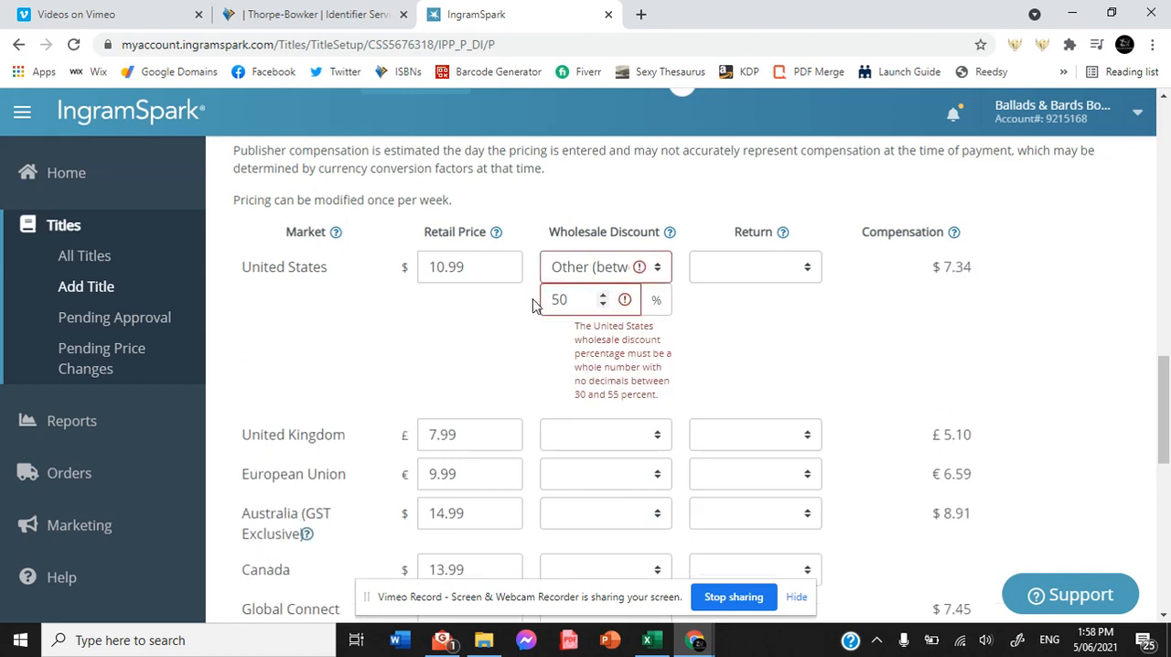
left_click(740, 265)
left_click(490, 261)
left_click(488, 261)
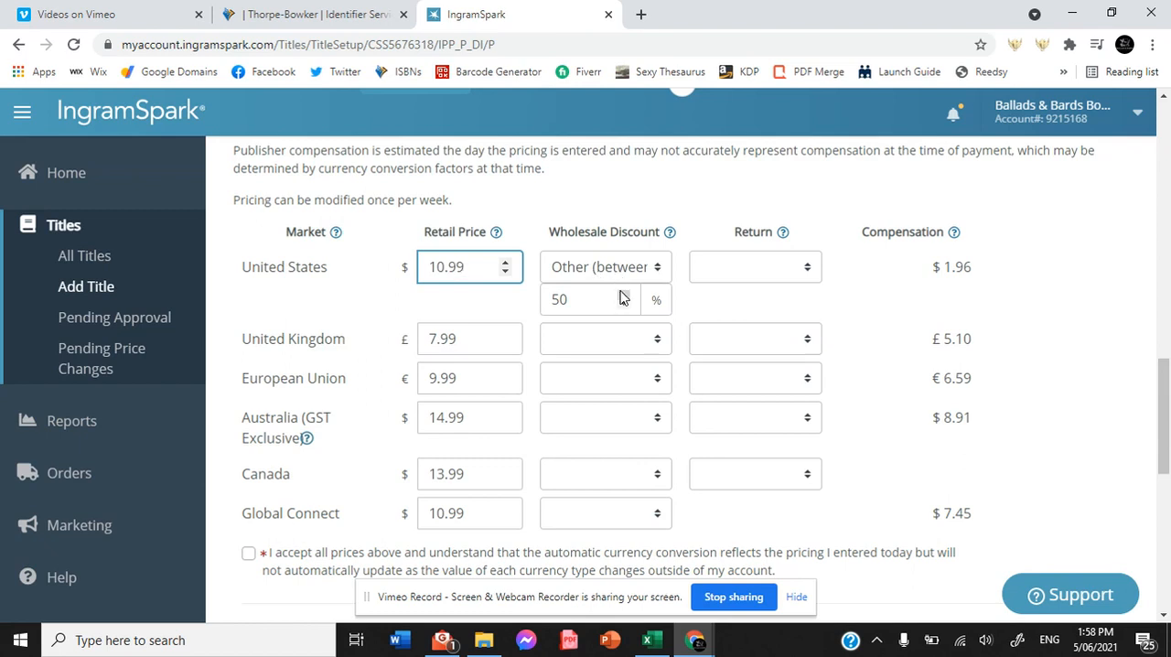
Accept all the market prices and enable the Look Inside the Book and Large Text Edition print options.
left_click(765, 272)
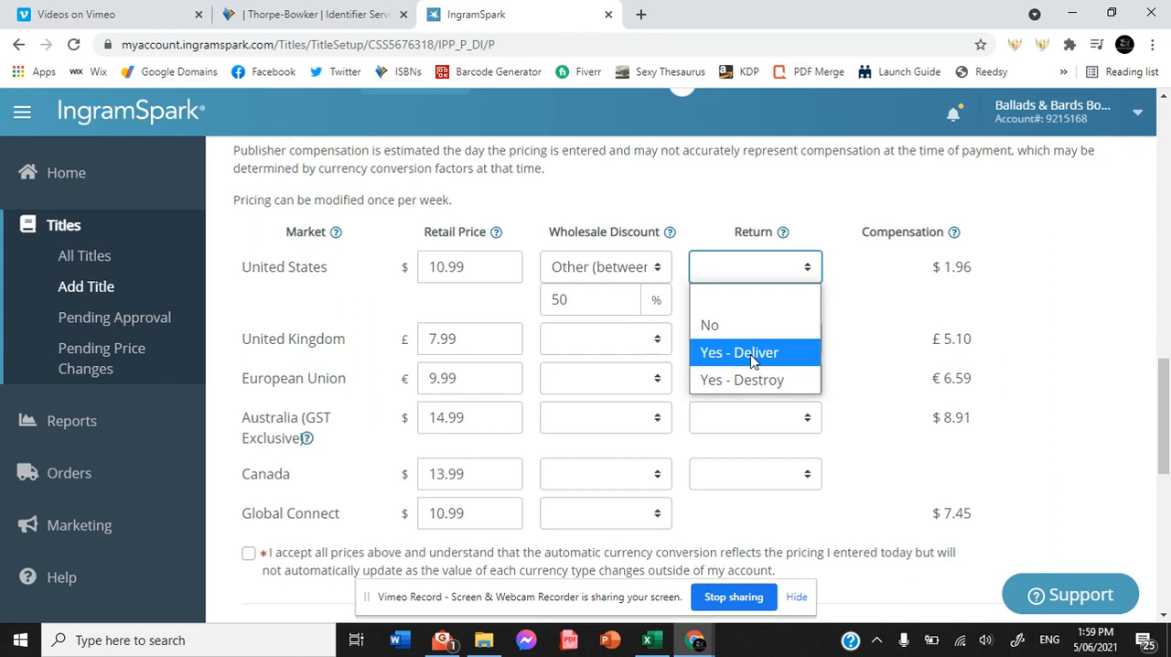
left_click_drag(1163, 384, 1163, 448)
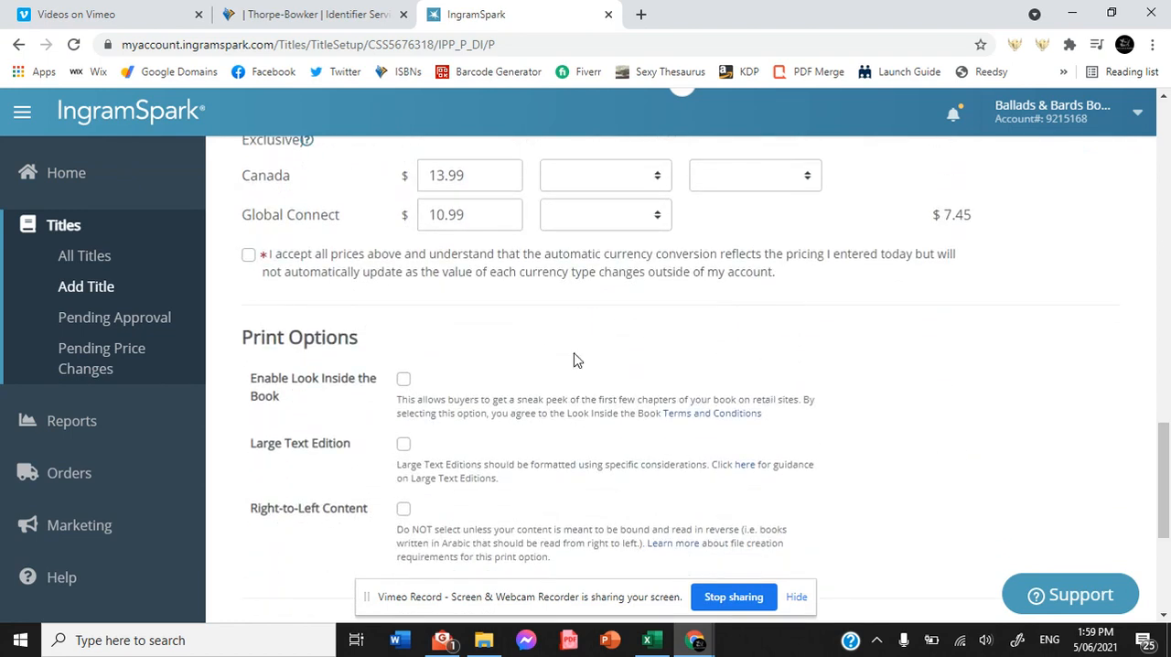
left_click(248, 259)
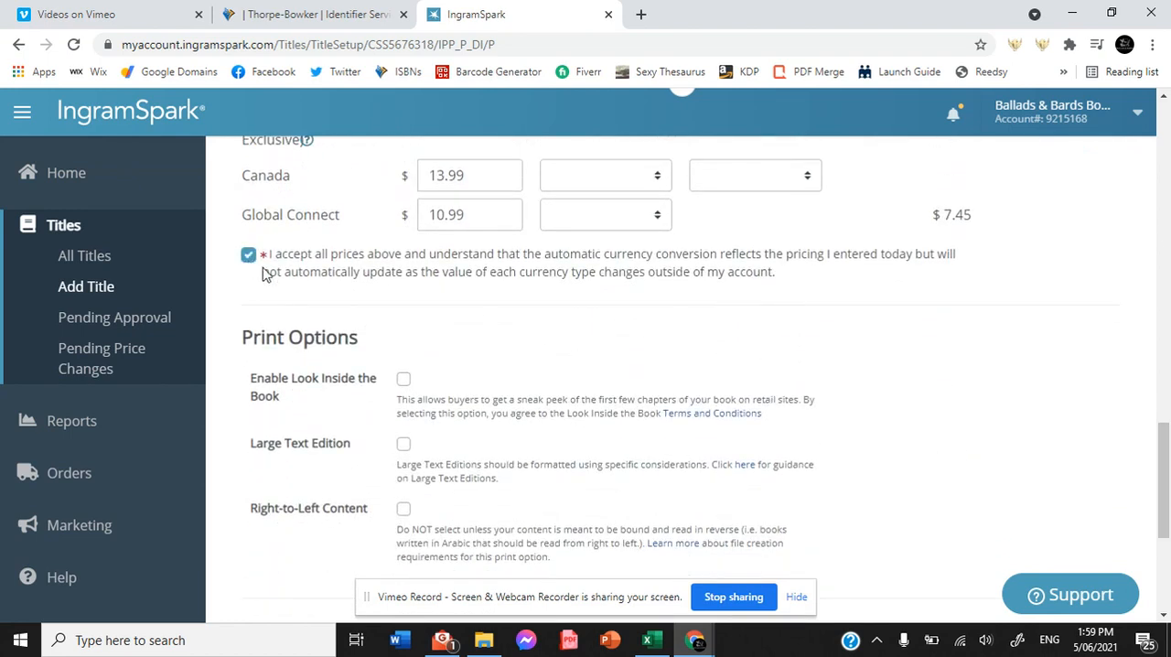
left_click(403, 382)
left_click(404, 445)
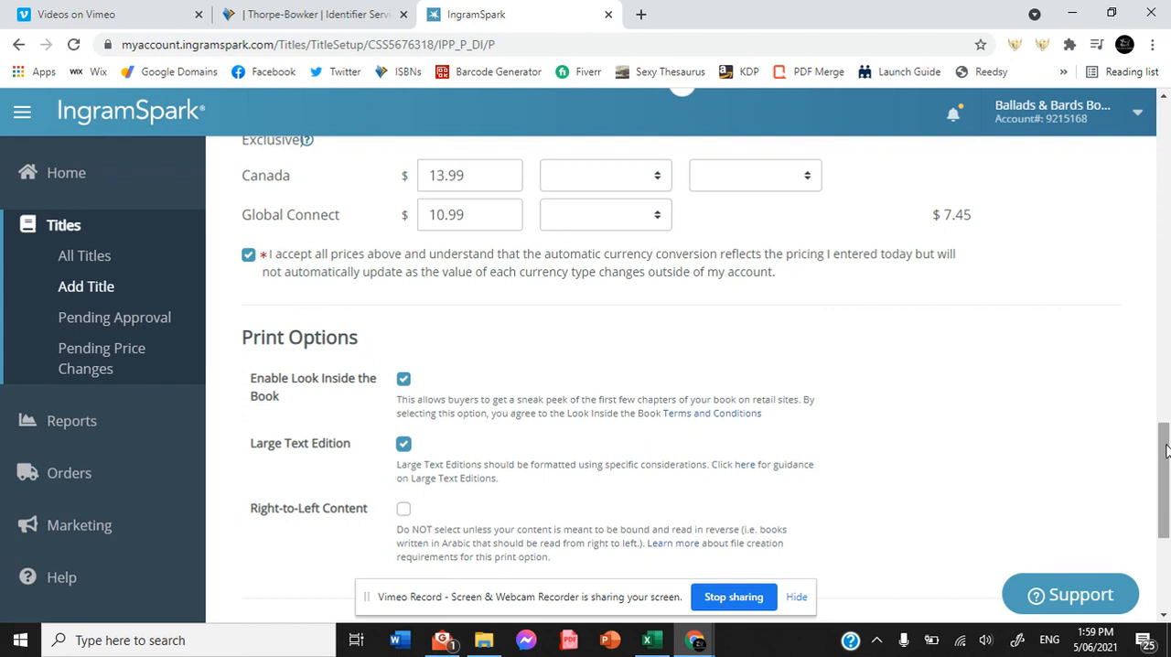
Set the publication date to 10 Dec 2021 and submit the print information.
left_click_drag(1165, 450, 1166, 500)
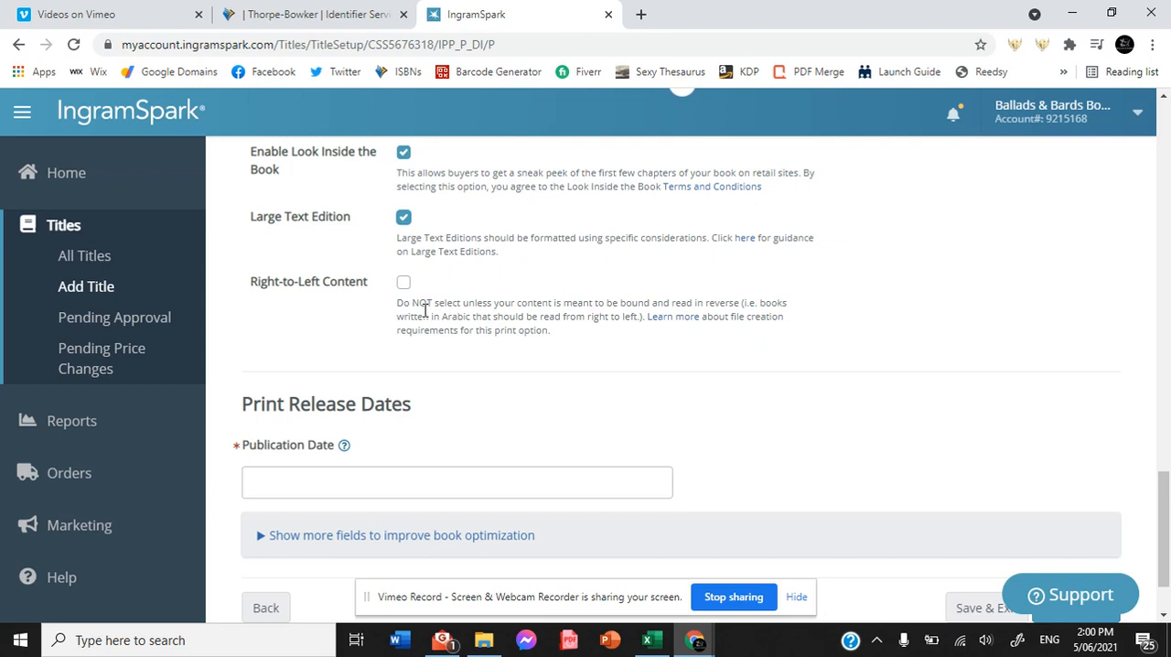
left_click(324, 477)
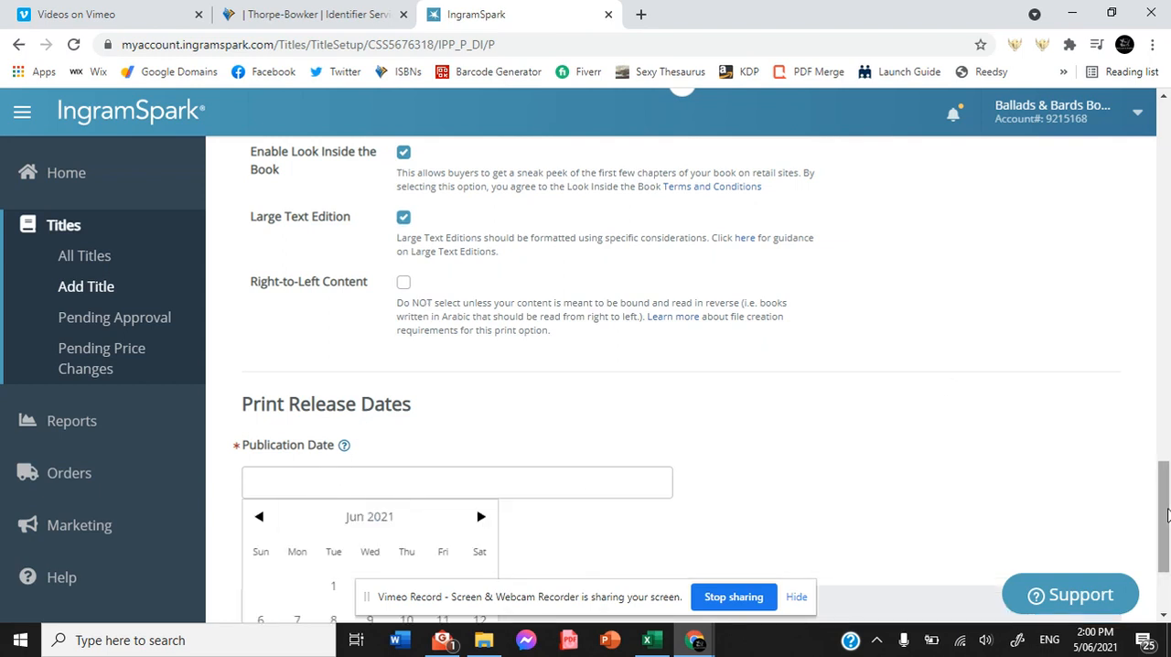
scroll(676, 437, "down", 2)
left_click(482, 345)
left_click(482, 345)
left_click(482, 345)
left_click(482, 344)
left_click(482, 345)
left_click(482, 345)
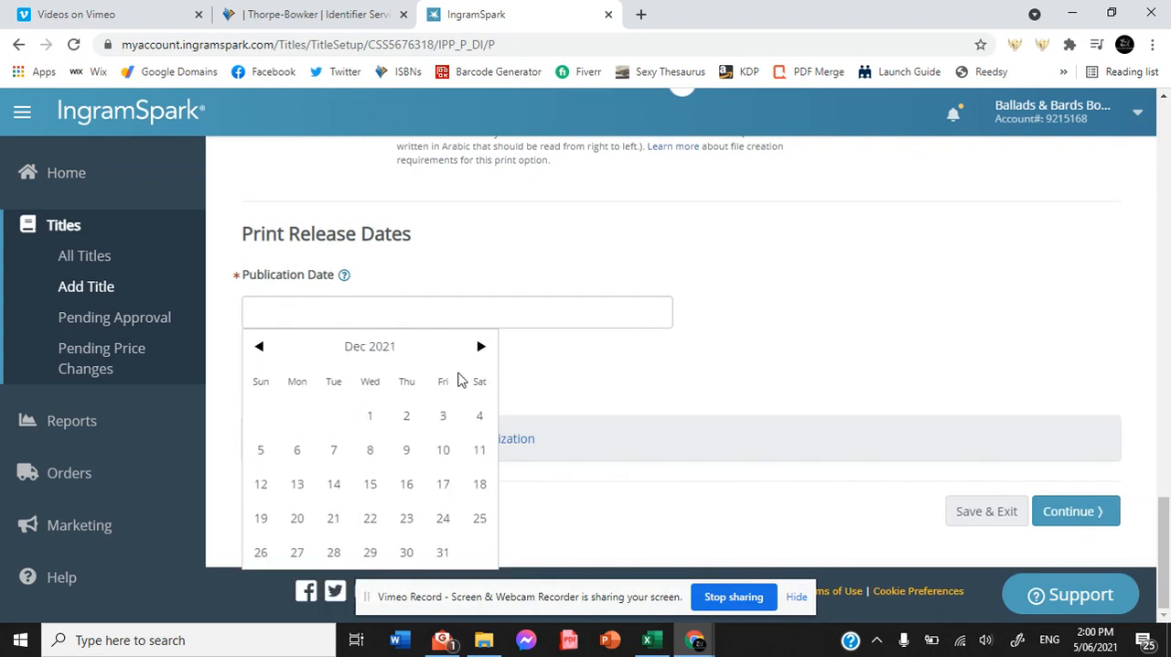
left_click(441, 454)
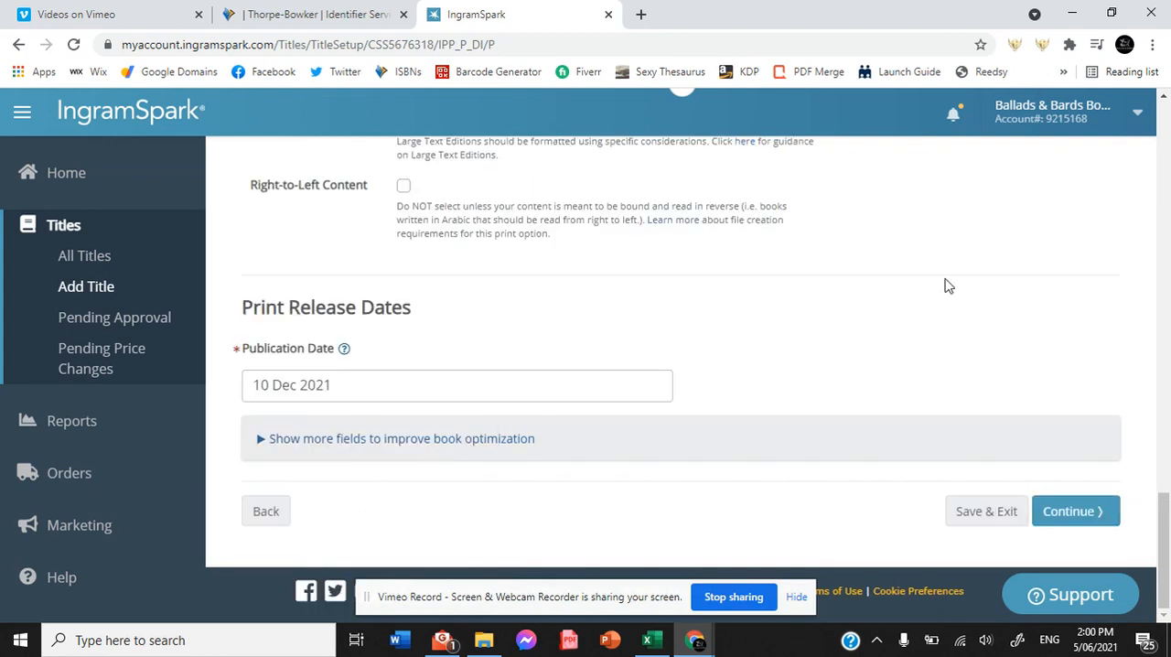
left_click(1067, 509)
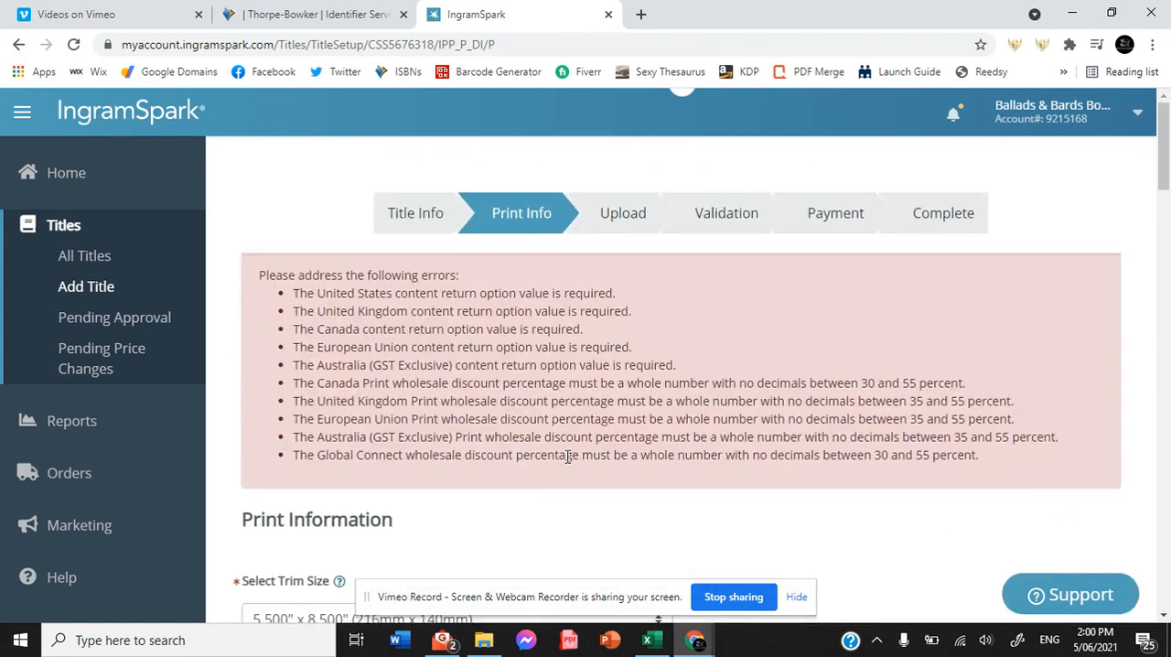
Set the wholesale discounts for the United Kingdom and Australia to 55% trade (retailer preference).
left_click_drag(1164, 145, 1163, 388)
left_click(608, 303)
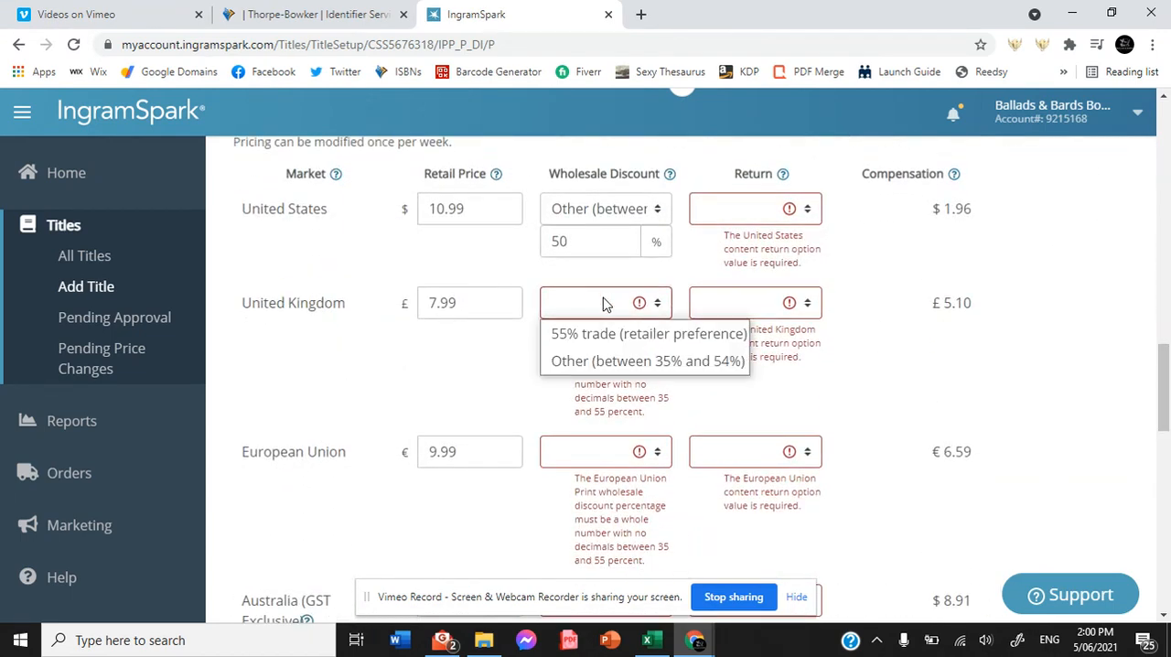
left_click(585, 336)
left_click(609, 488)
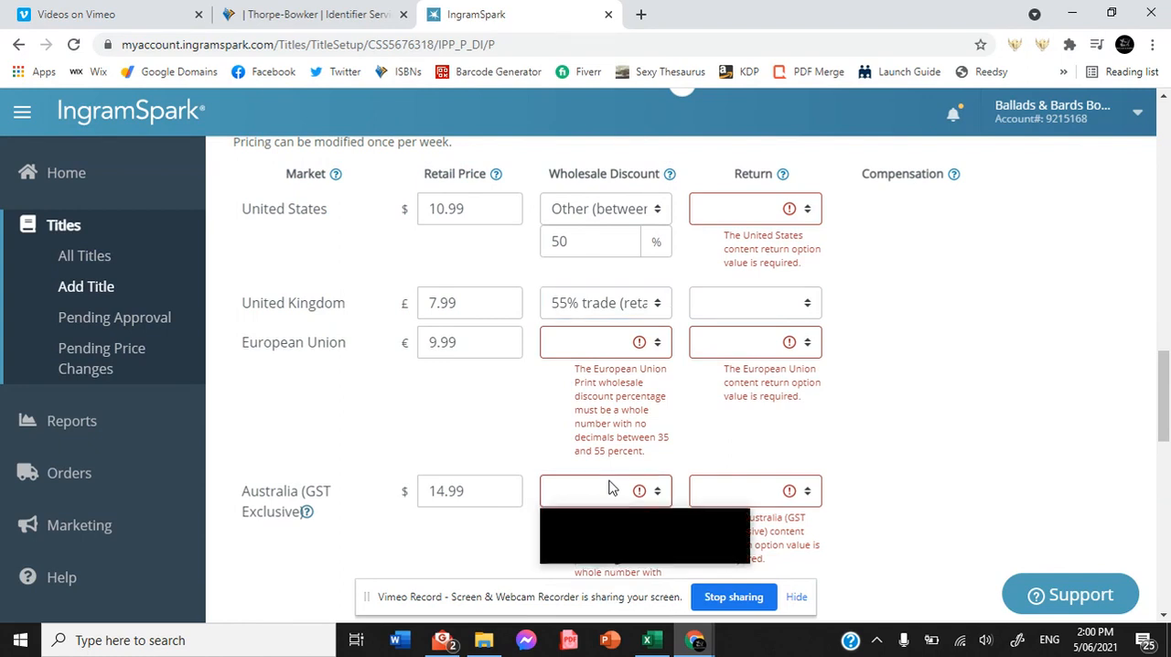
left_click(599, 522)
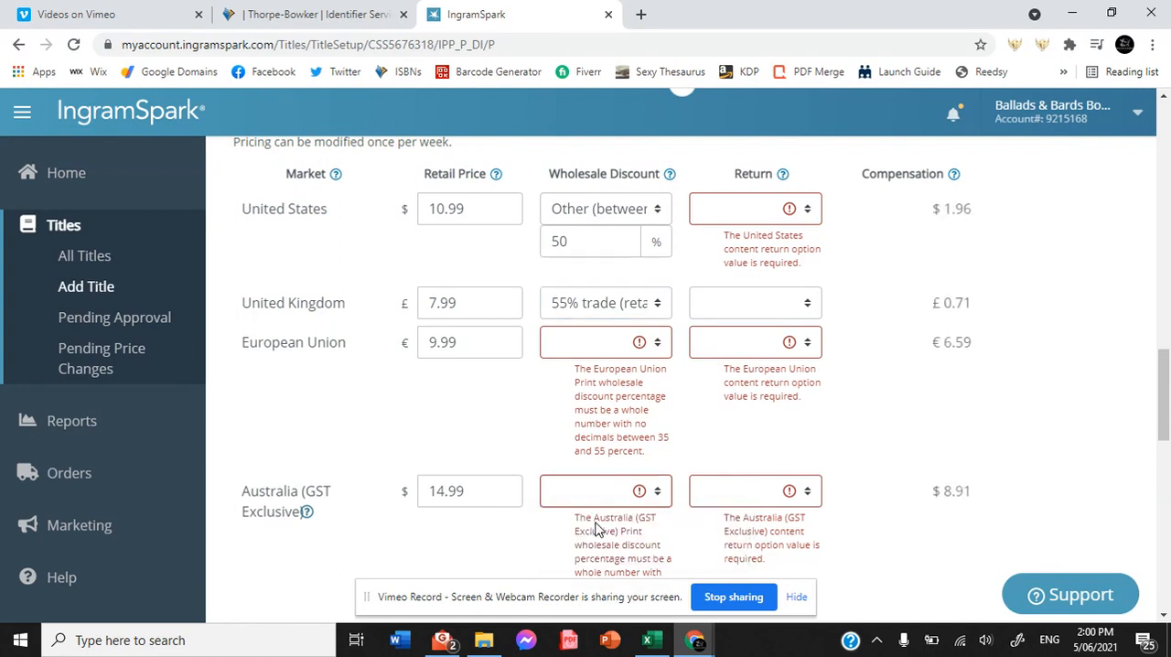
Set the return option to No for the United States, United Kingdom and European Union.
left_click(729, 219)
left_click(727, 268)
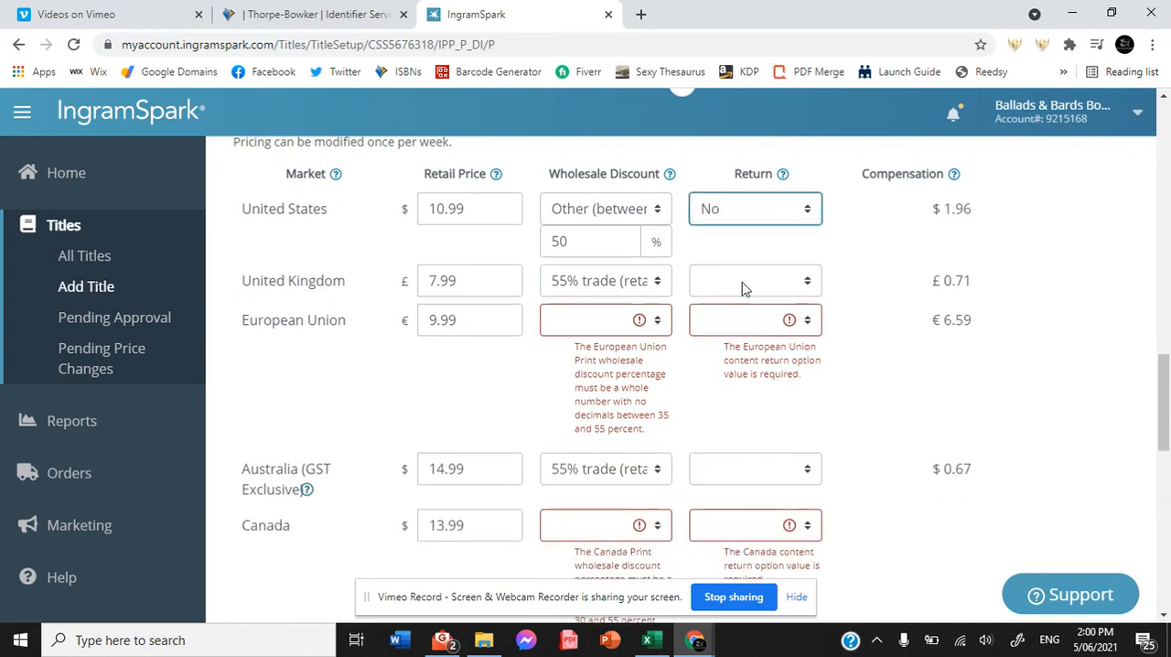
left_click(742, 287)
left_click(737, 344)
left_click(739, 323)
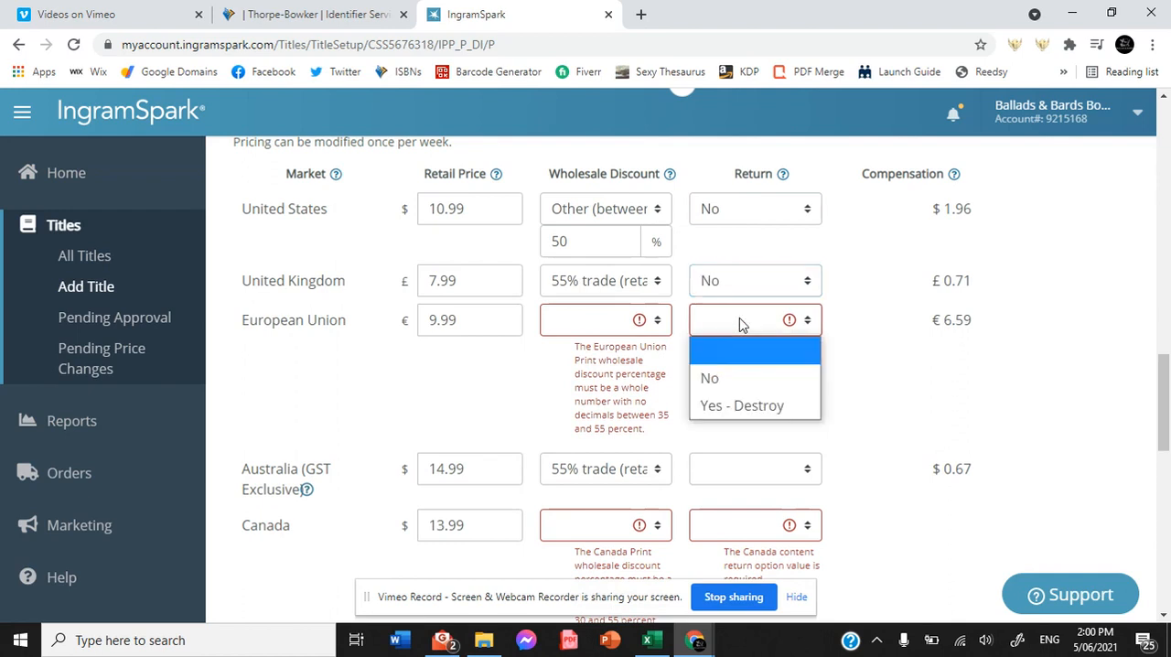
left_click(729, 381)
Give the European Union a 55% trade (retailer preference) wholesale discount and set Australia's return option to No.
left_click(606, 326)
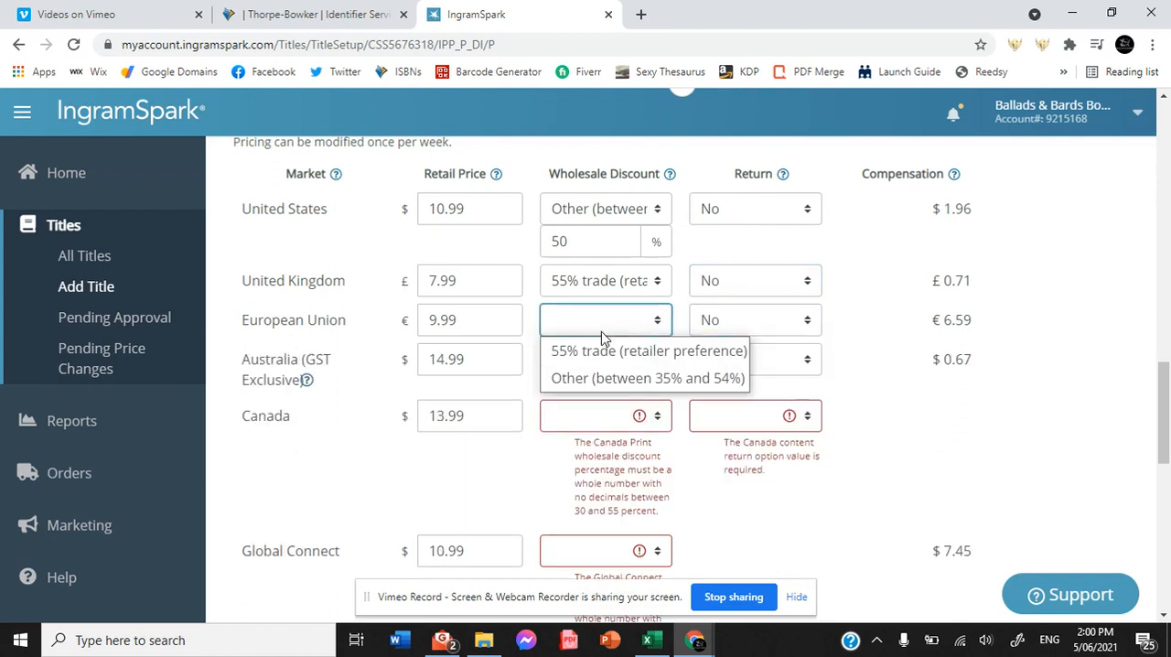
left_click(595, 353)
left_click(703, 364)
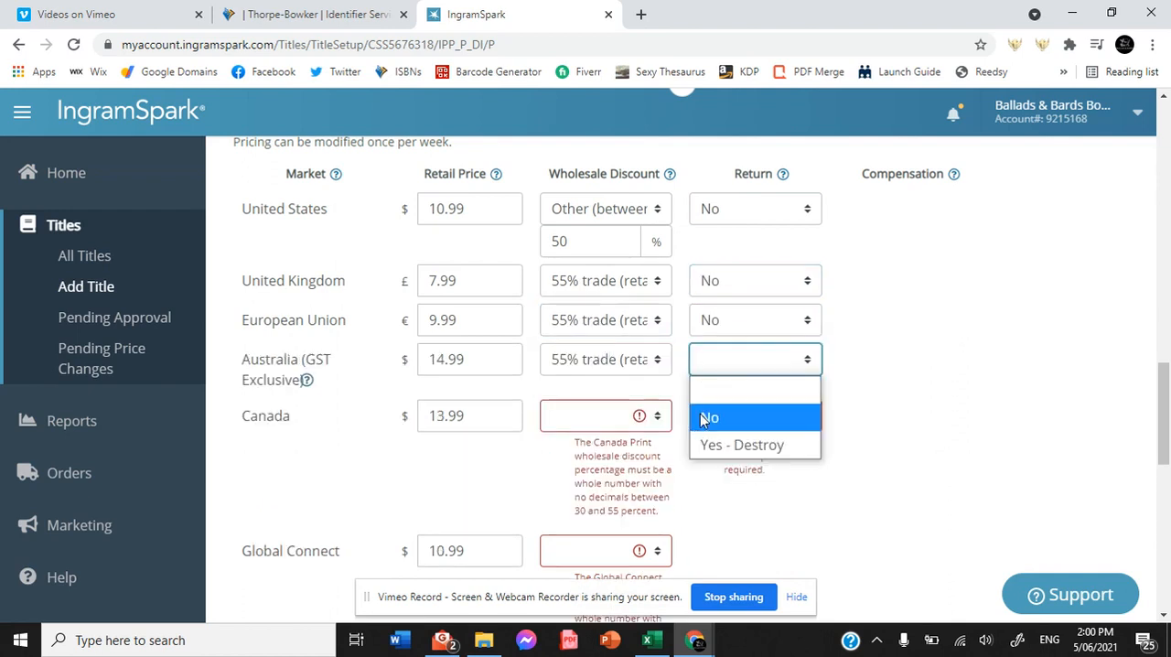
left_click(704, 413)
Set Canada's wholesale discount to 55% trade (retailer preference) and its return option to No.
left_click(611, 418)
left_click(609, 444)
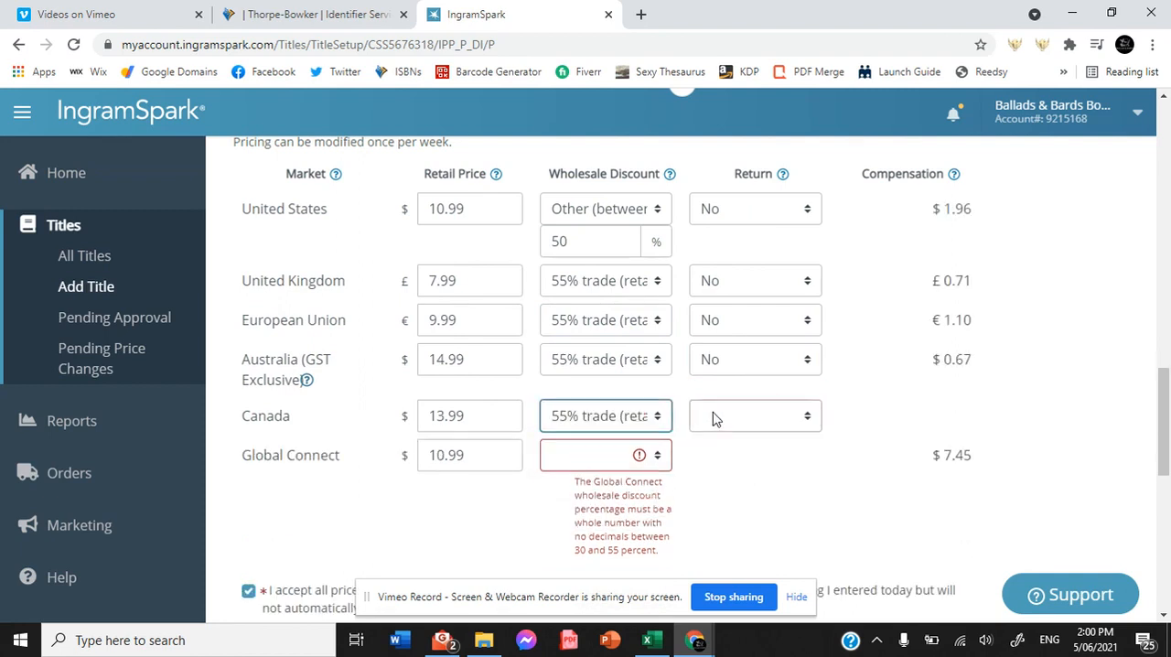
left_click(716, 418)
left_click(712, 474)
Set the Global Connect wholesale discount to 55% trade (retailer preference) and continue to the Upload stage.
left_click(613, 456)
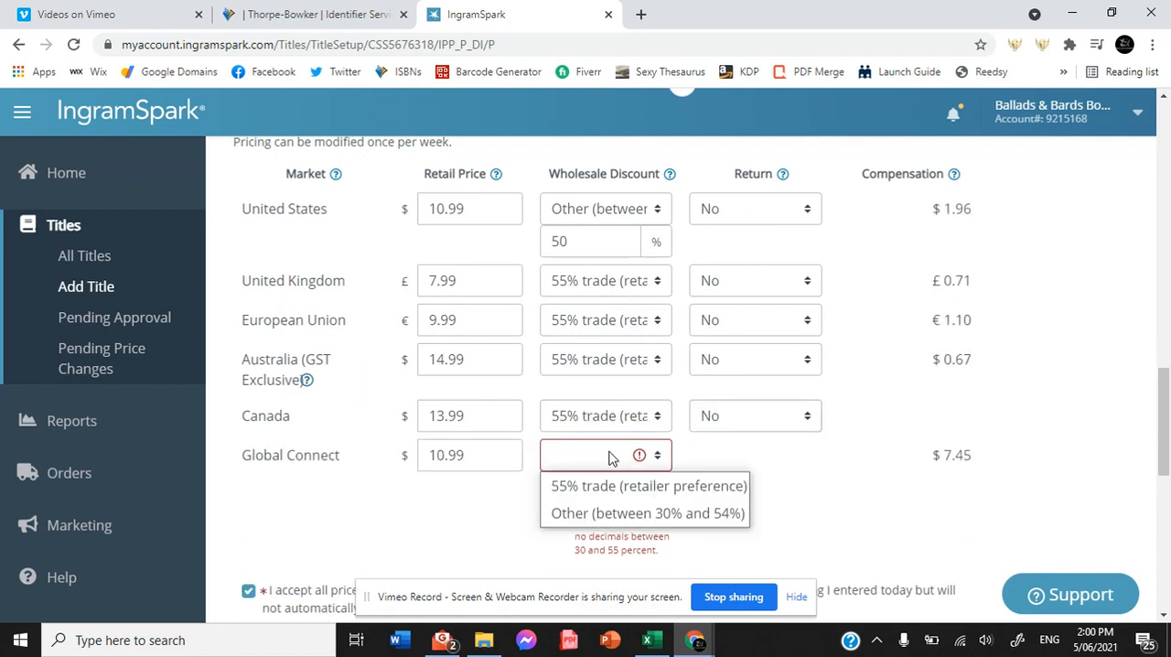
left_click(605, 488)
left_click_drag(1165, 448, 1166, 576)
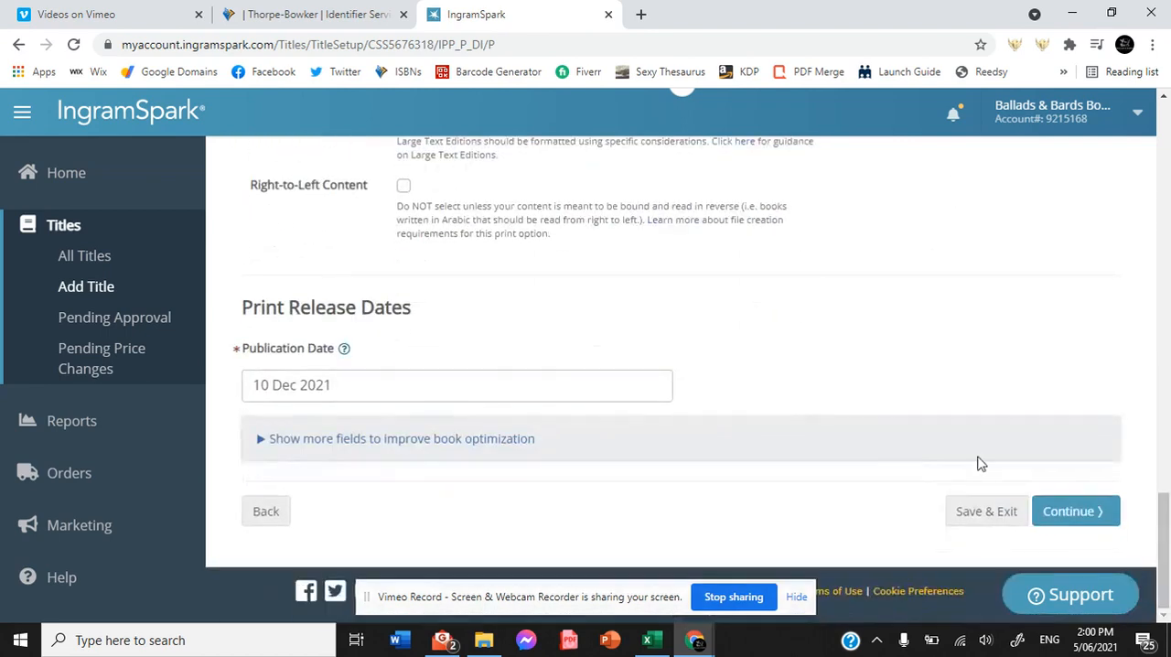
left_click(1093, 512)
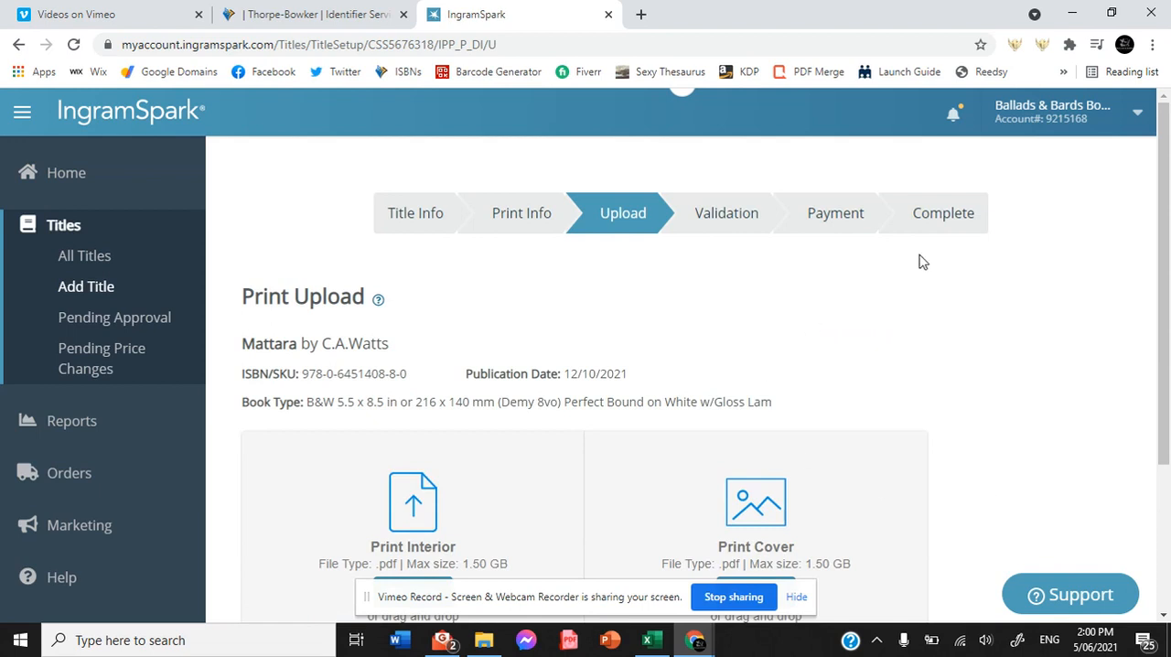
Upload the PDF "Valeria - 5.5x8.5 Formatted Manuscript" from the Valeria folder inside Ventura as the print interior.
left_click_drag(1168, 163, 1151, 274)
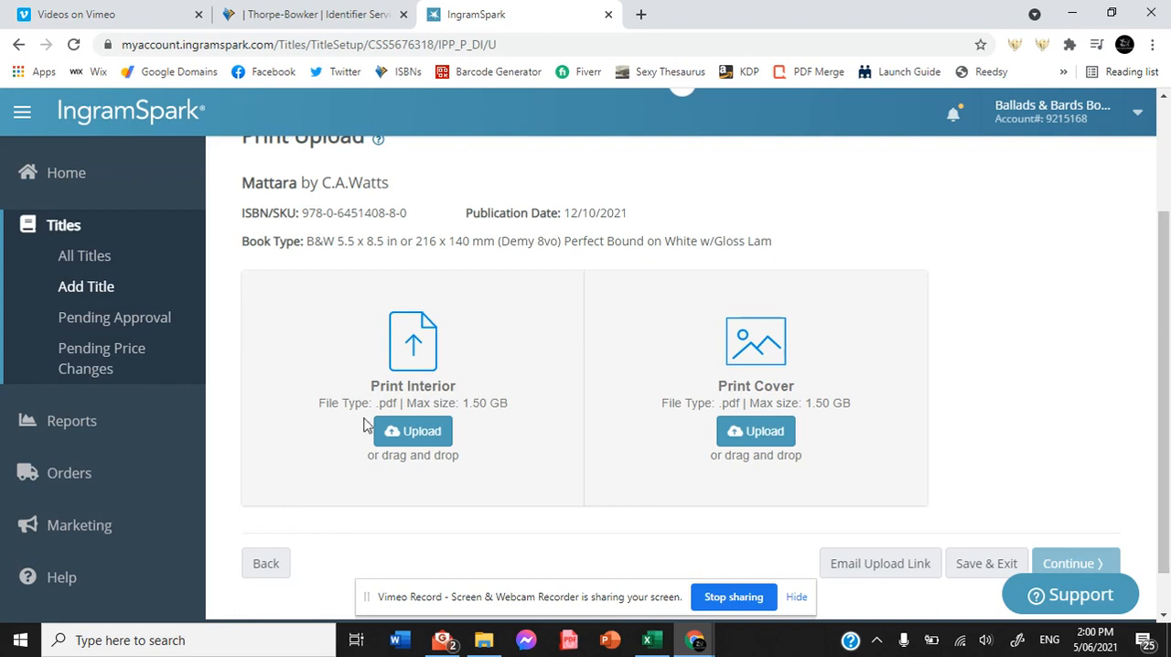
left_click(403, 440)
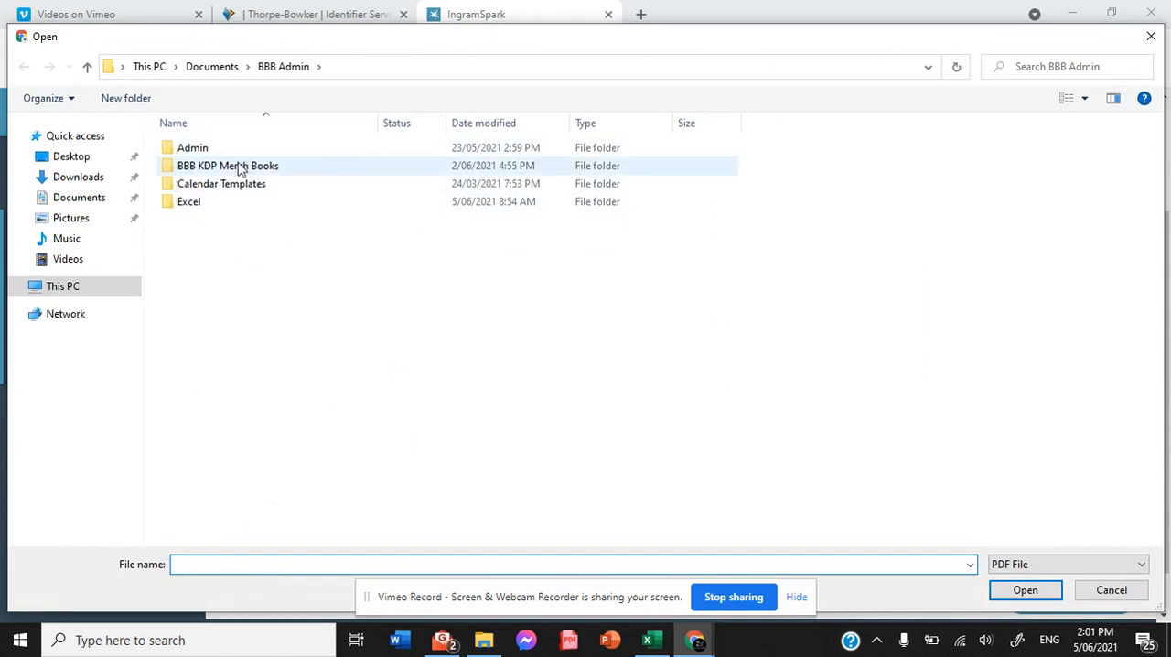
left_click(212, 68)
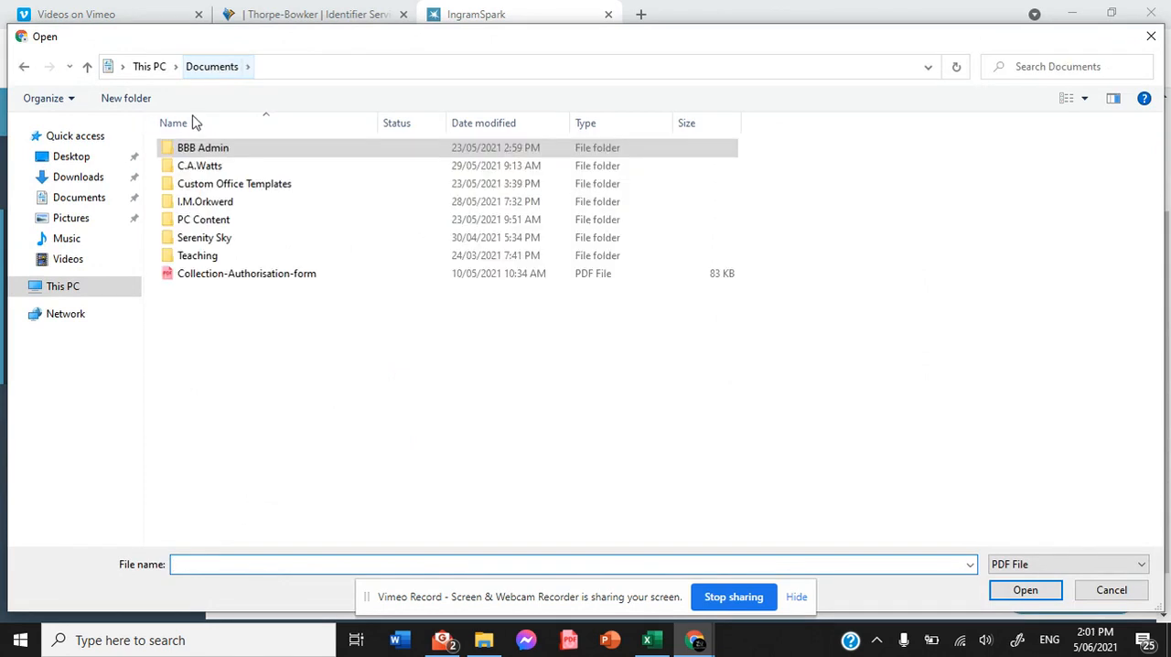
double_click(210, 165)
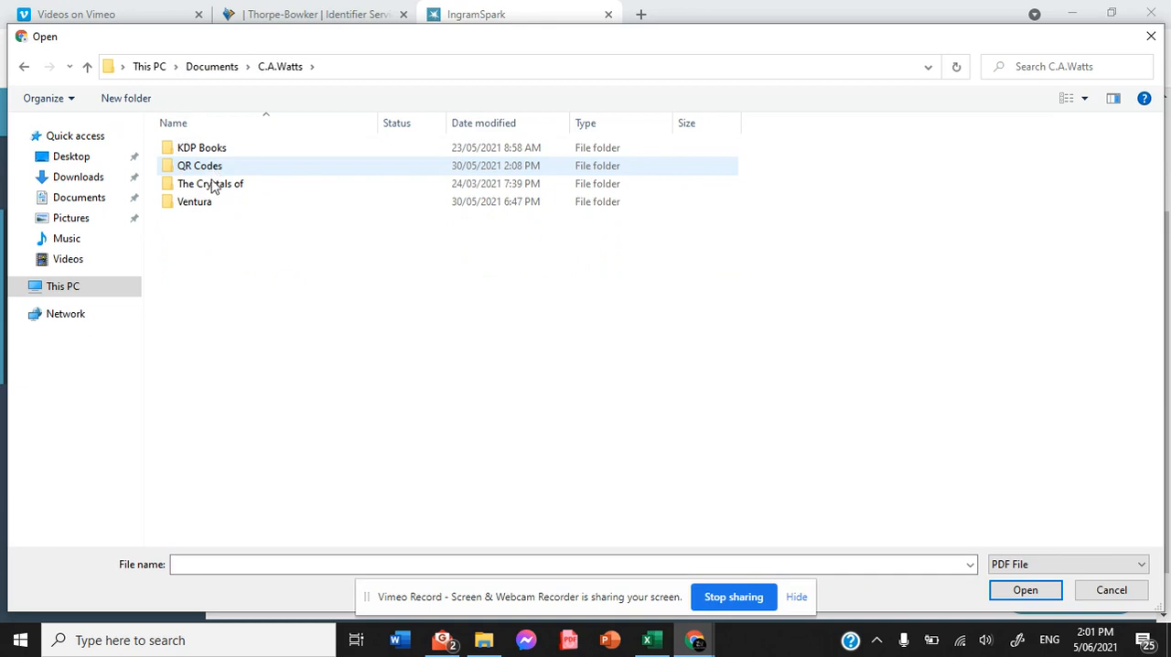
double_click(209, 203)
double_click(209, 203)
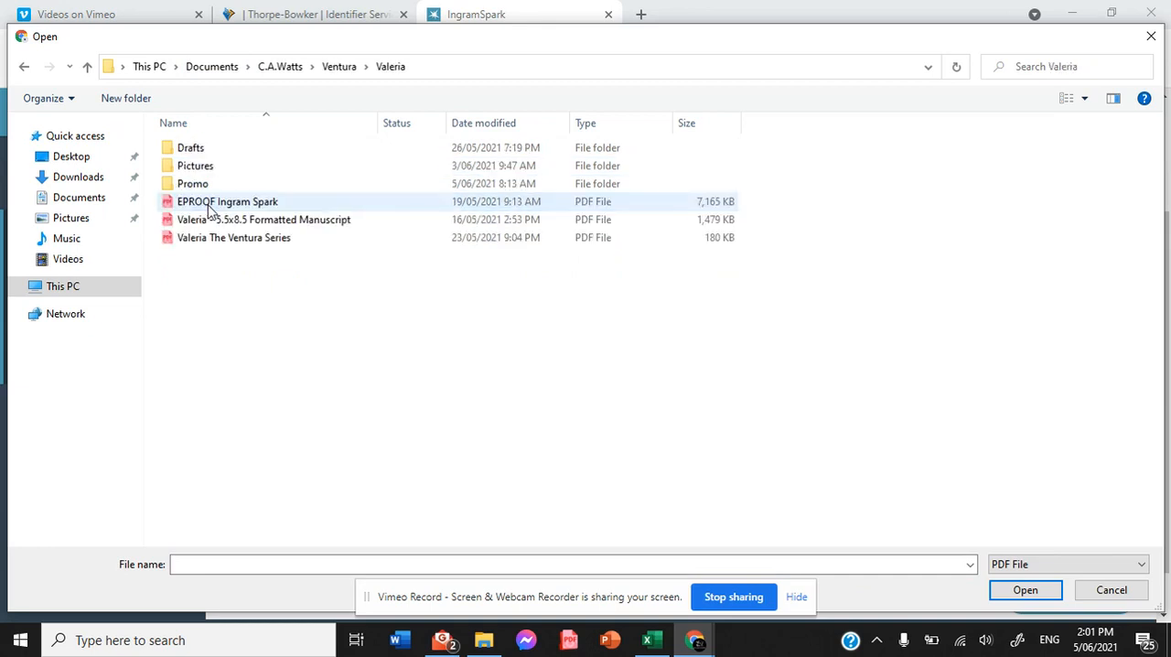
double_click(249, 221)
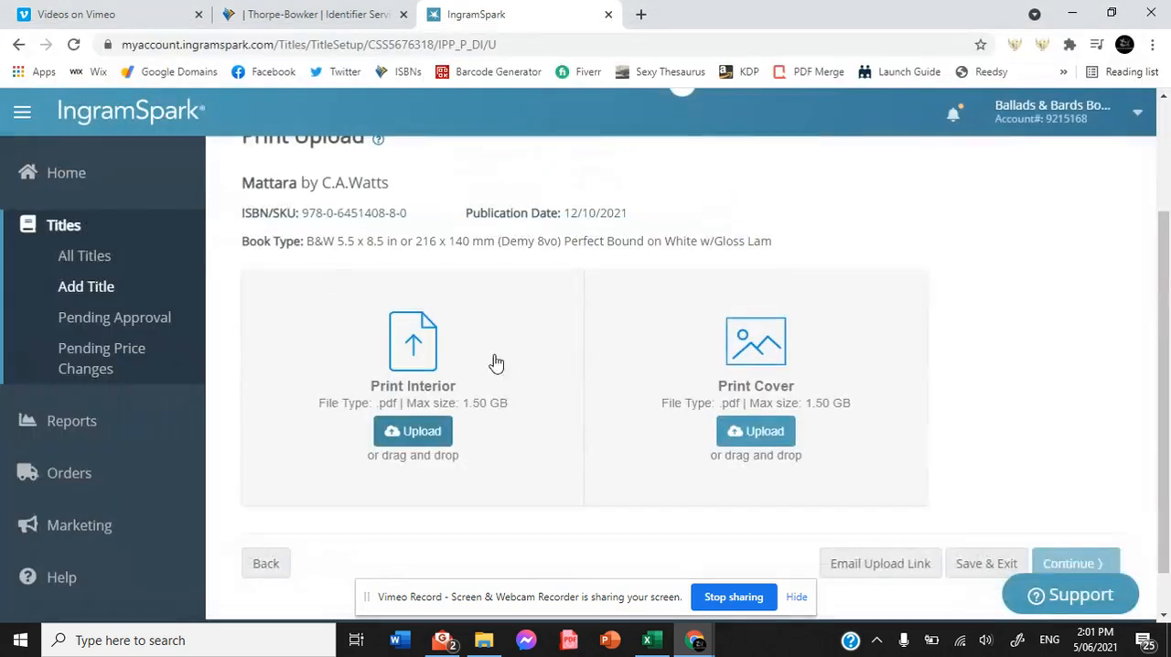
Upload "Valeria - 55x85 Ingram Cover" from the Valeria Pictures folder as the print cover and continue to Validation.
left_click(766, 433)
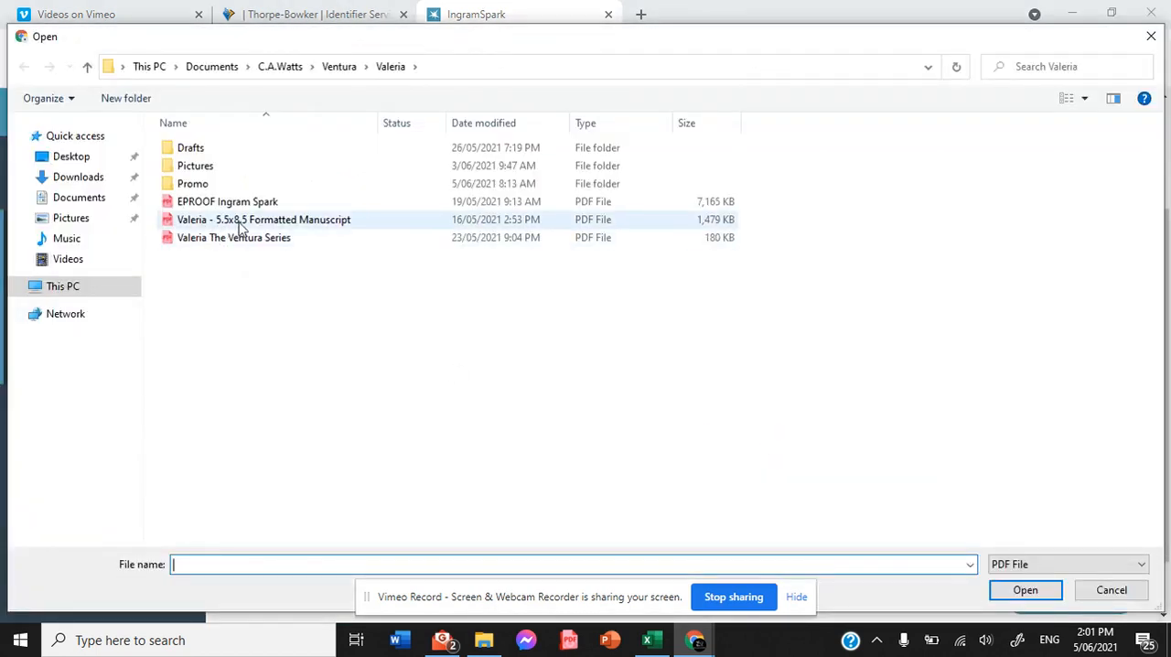
double_click(223, 167)
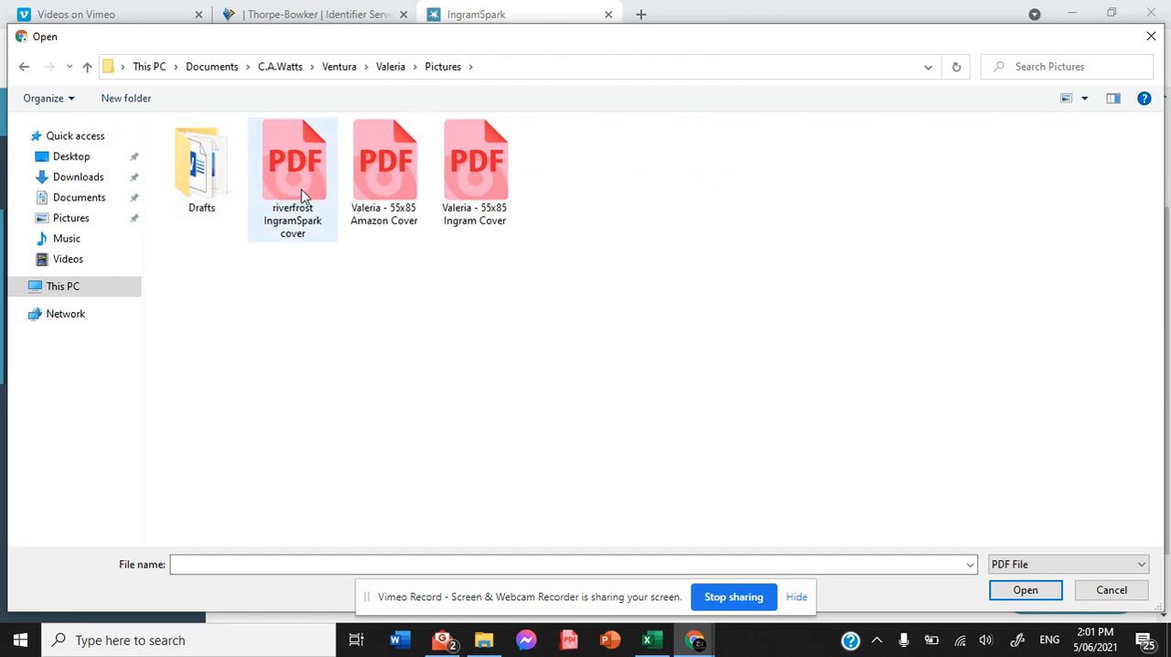
double_click(485, 208)
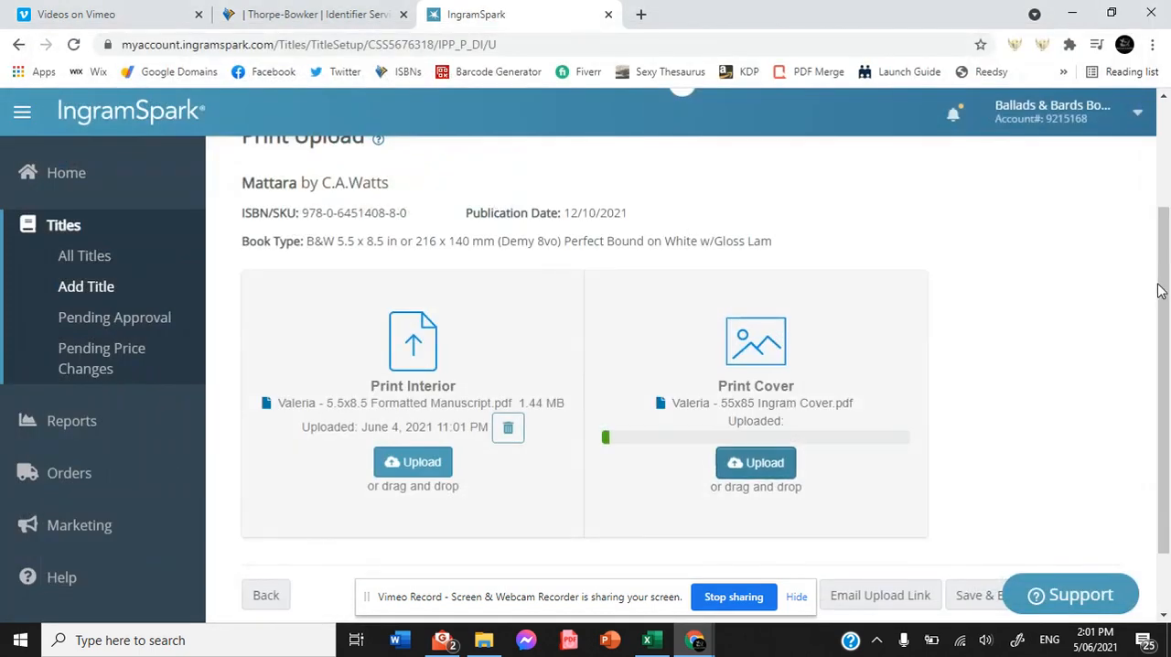
scroll(1158, 291, "down", 2)
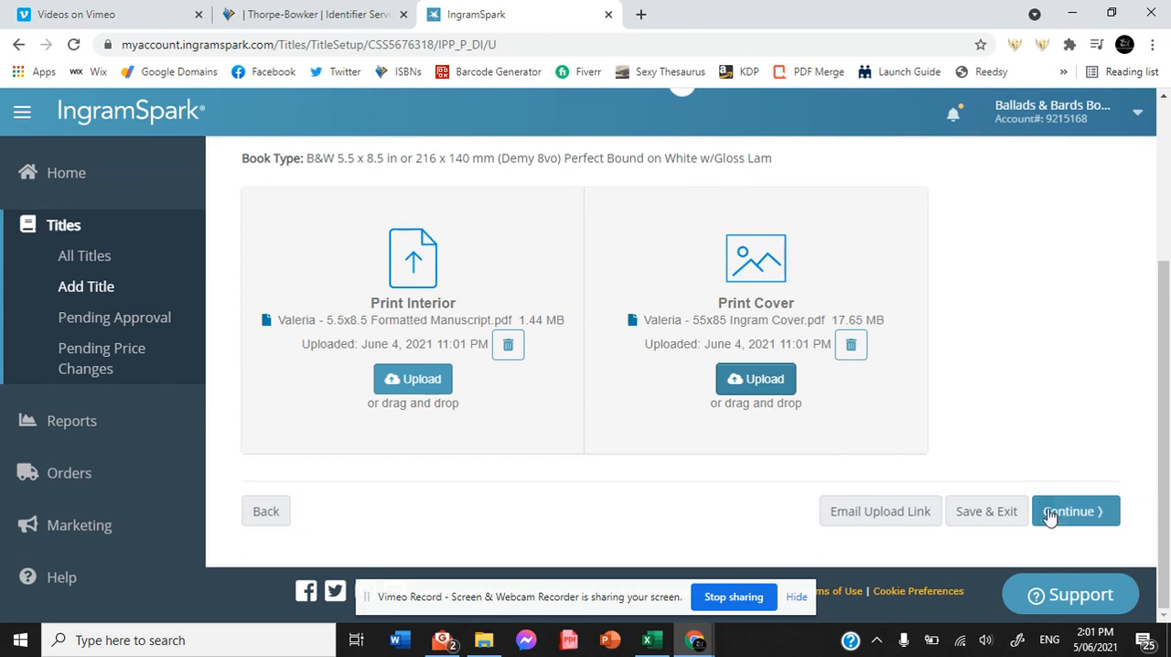
left_click(1063, 522)
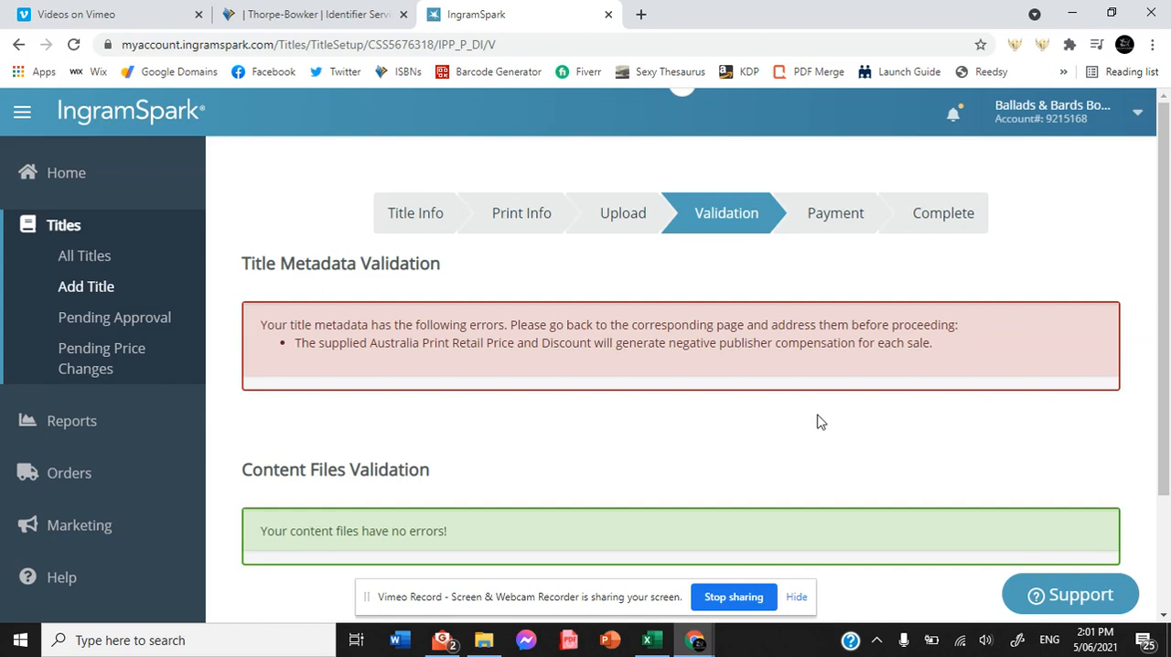
Return from Validation through Upload to the Print Info page and go to its pricing and print options.
scroll(1155, 373, "down", 3)
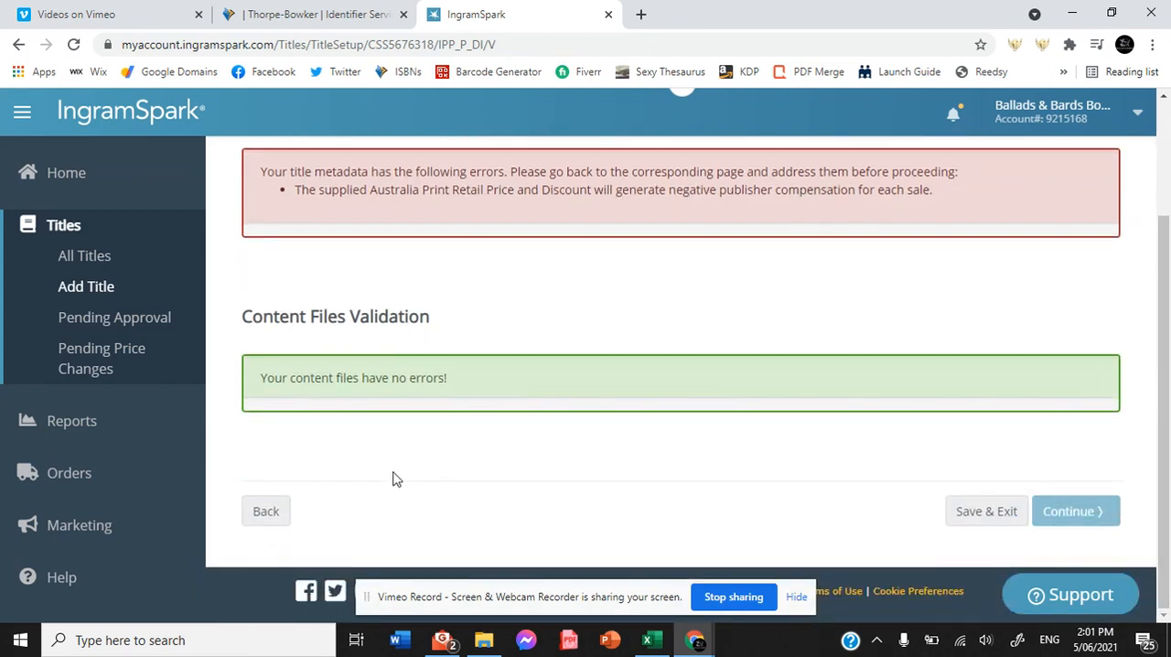
left_click(267, 510)
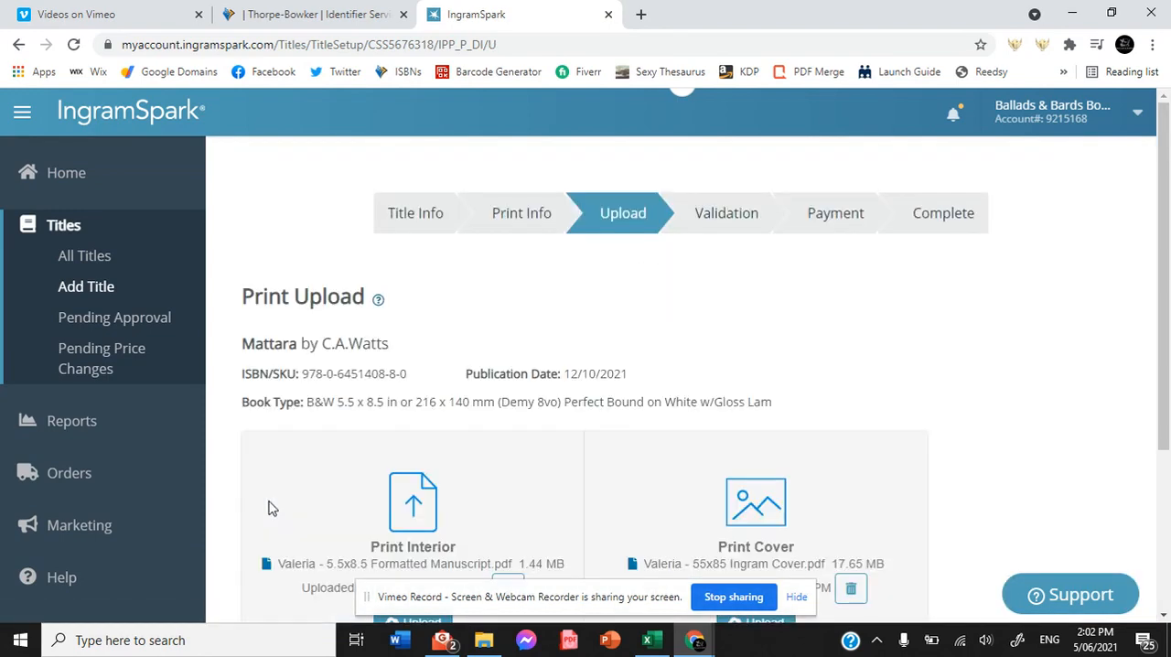
mouse_move(1167, 275)
left_mouse_down()
mouse_move(1167, 452)
mouse_move(1167, 280)
left_mouse_up()
left_click_drag(1163, 320, 1144, 481)
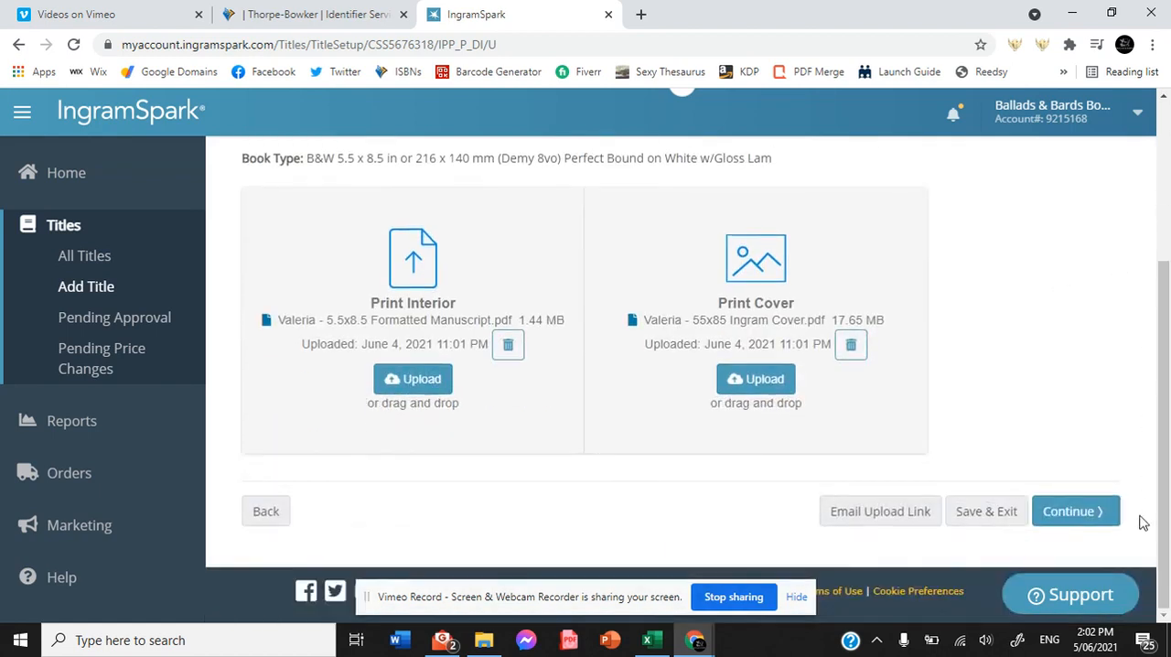
left_click(265, 517)
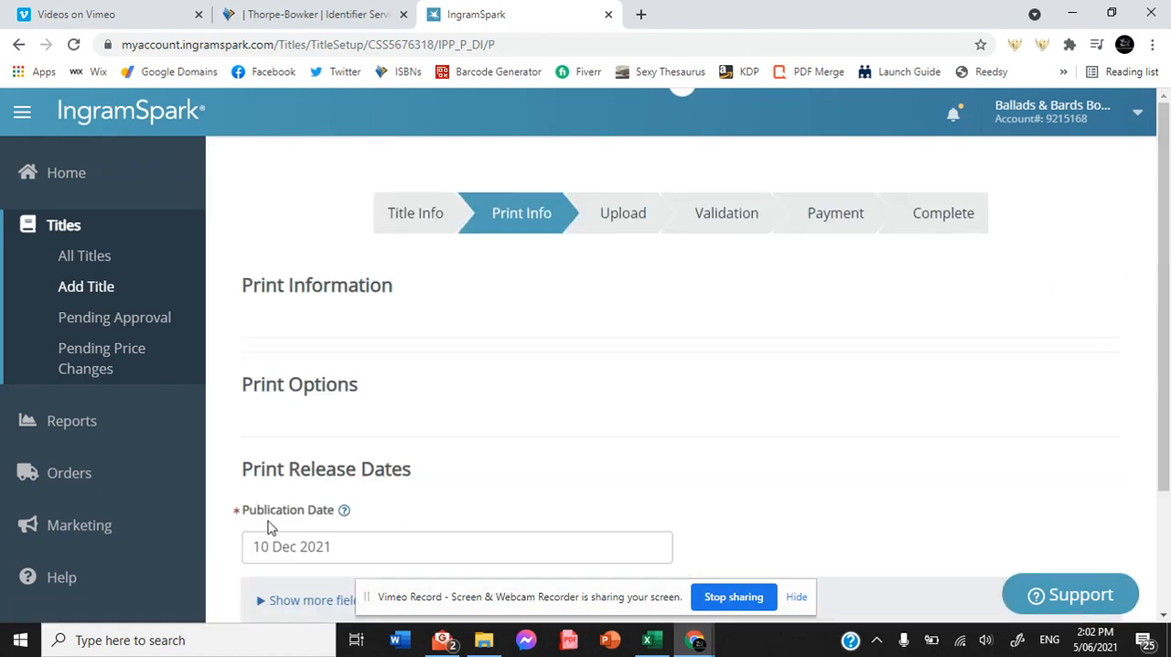
left_click_drag(1164, 211, 1150, 450)
scroll(1153, 456, "down", 5)
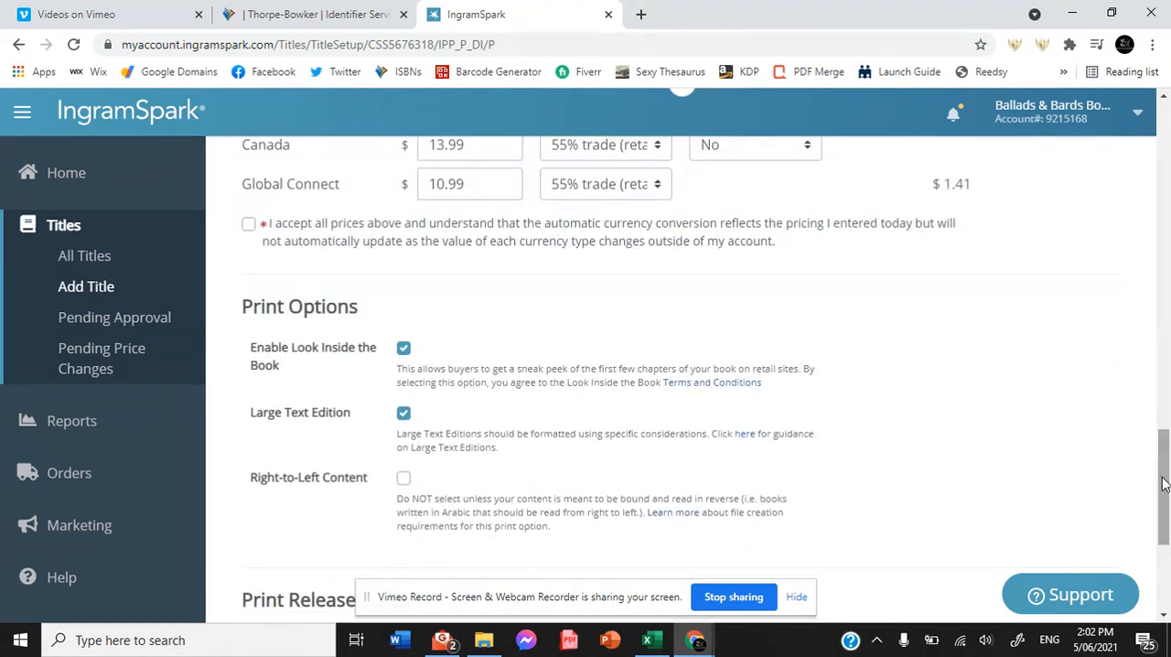
Set the Australia (GST Exclusive) retail price to 18 and try to continue from the Print Info page.
scroll(1164, 485, "up", 3)
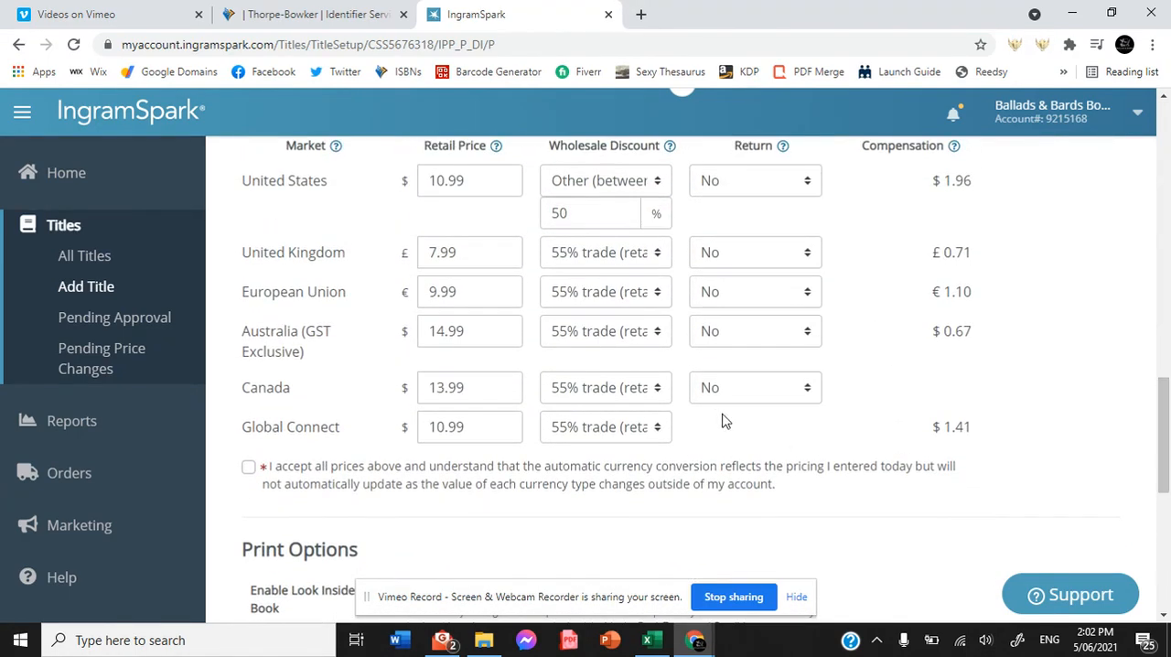
left_click(505, 336)
left_click(505, 327)
left_click(505, 326)
left_click(505, 326)
left_click(505, 326)
left_click(505, 327)
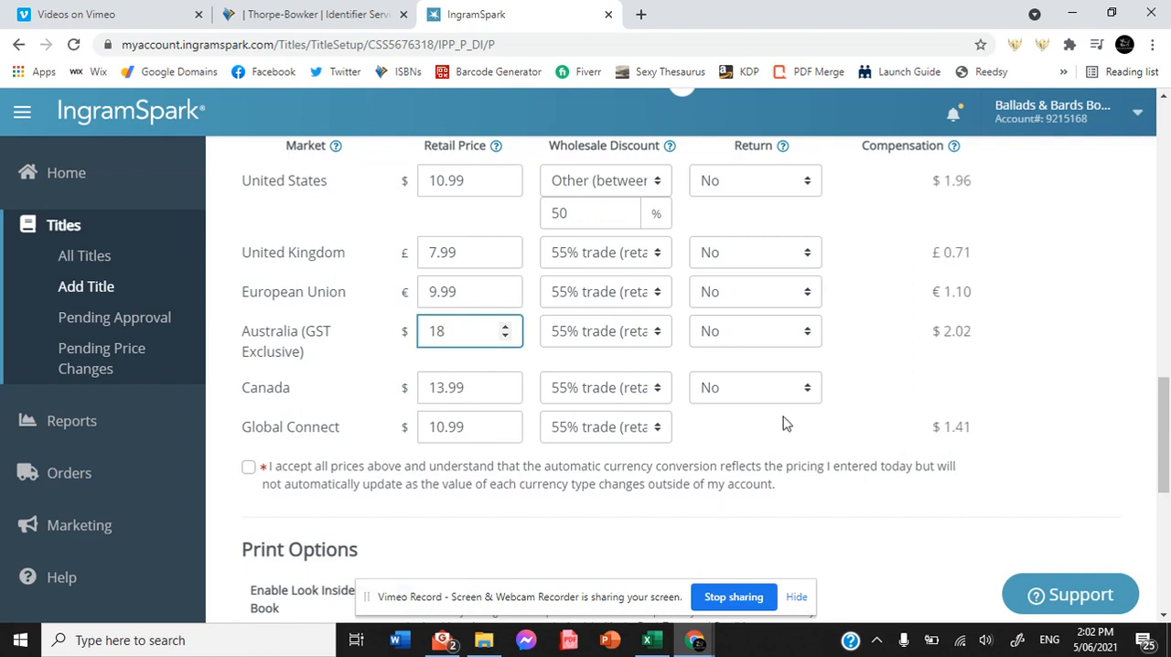
left_click_drag(1165, 393, 1165, 512)
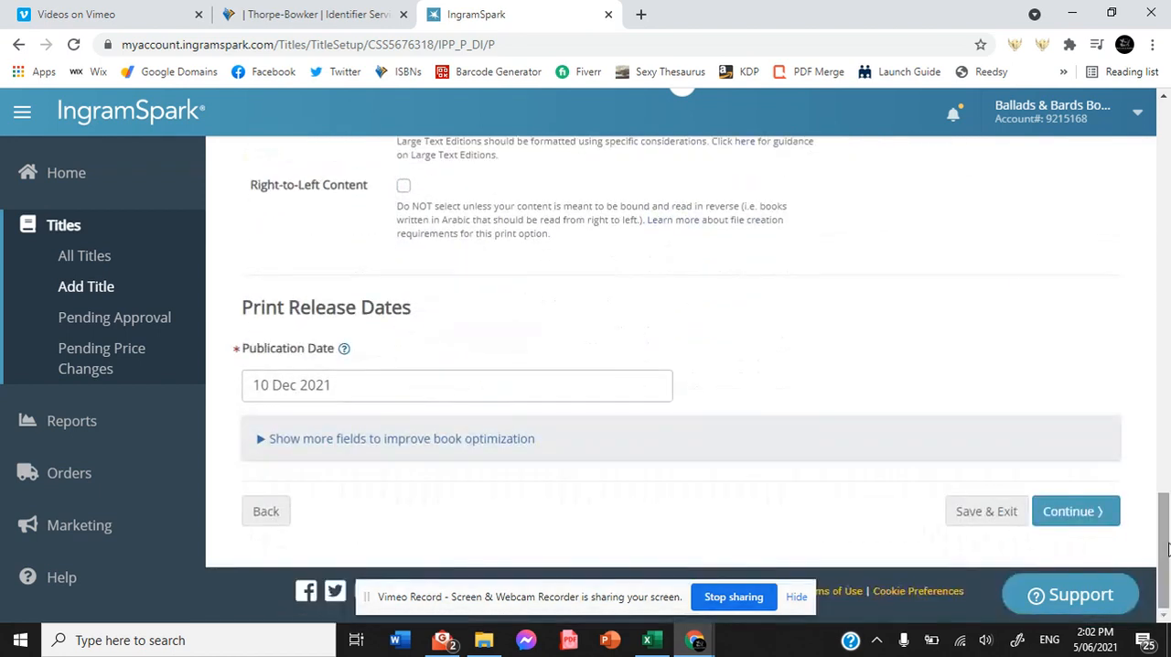
left_click(1085, 511)
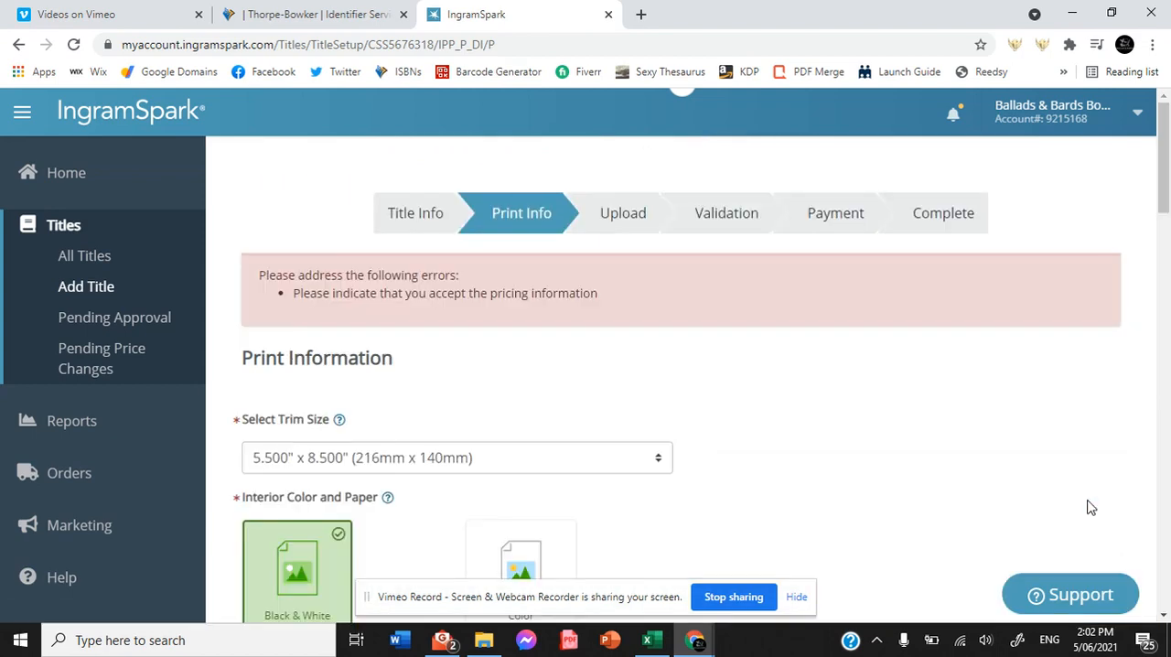
Accept all market prices and the automatic currency conversion terms, and continue to the Upload stage.
left_click_drag(1164, 183, 1162, 534)
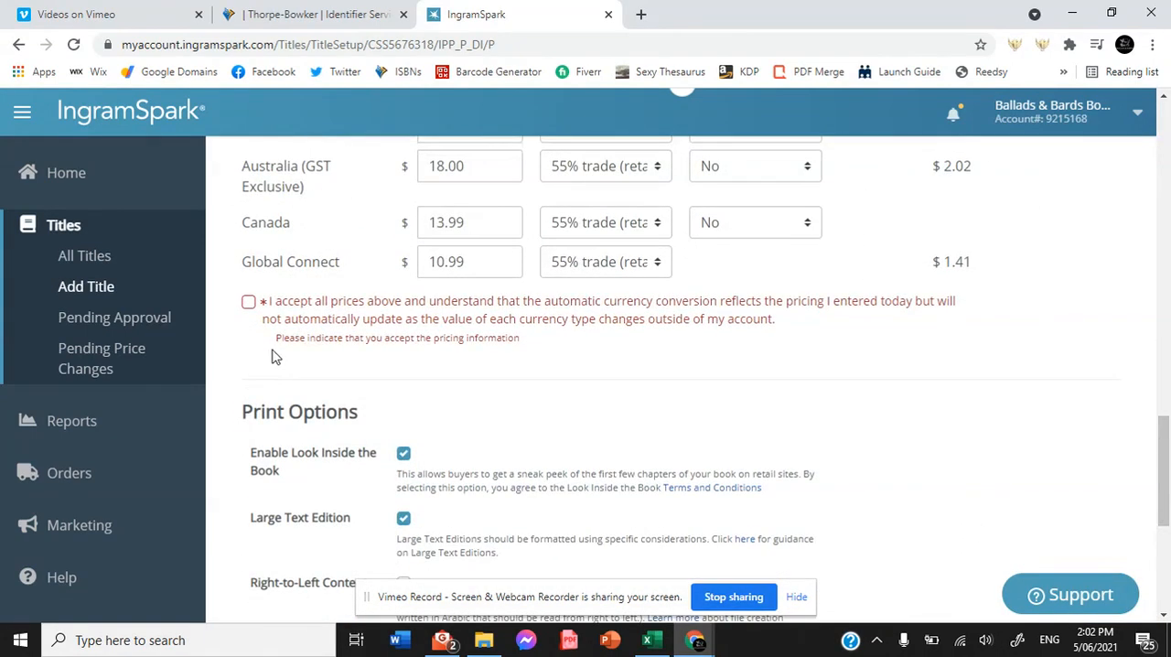
left_click(248, 308)
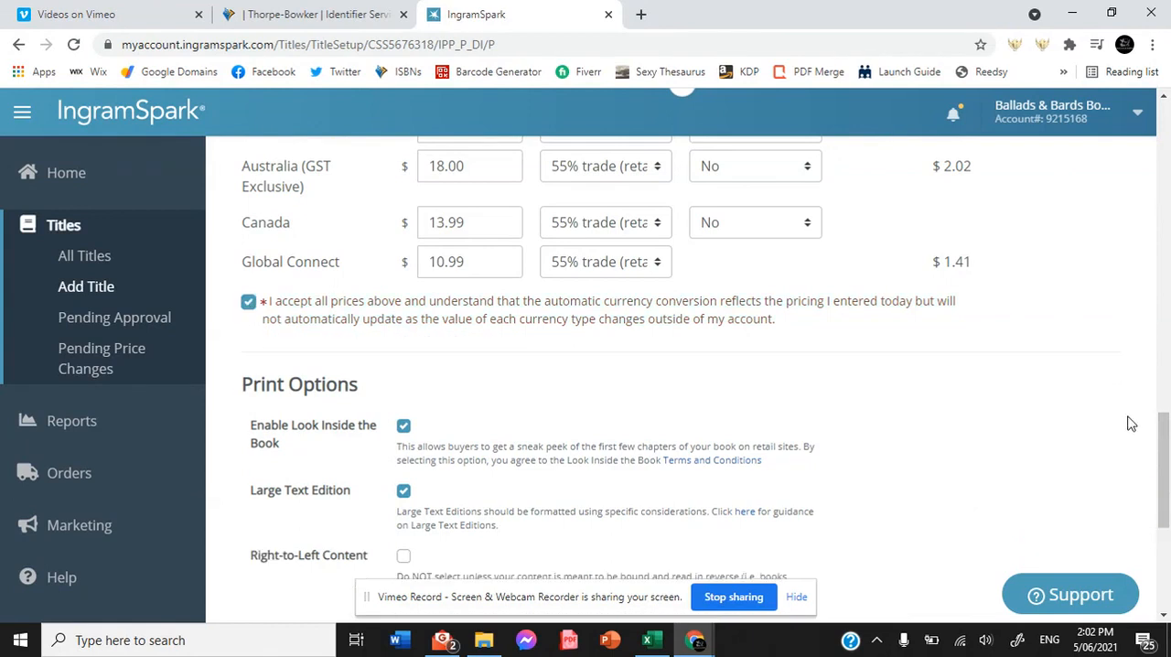
left_click_drag(1165, 476, 1164, 548)
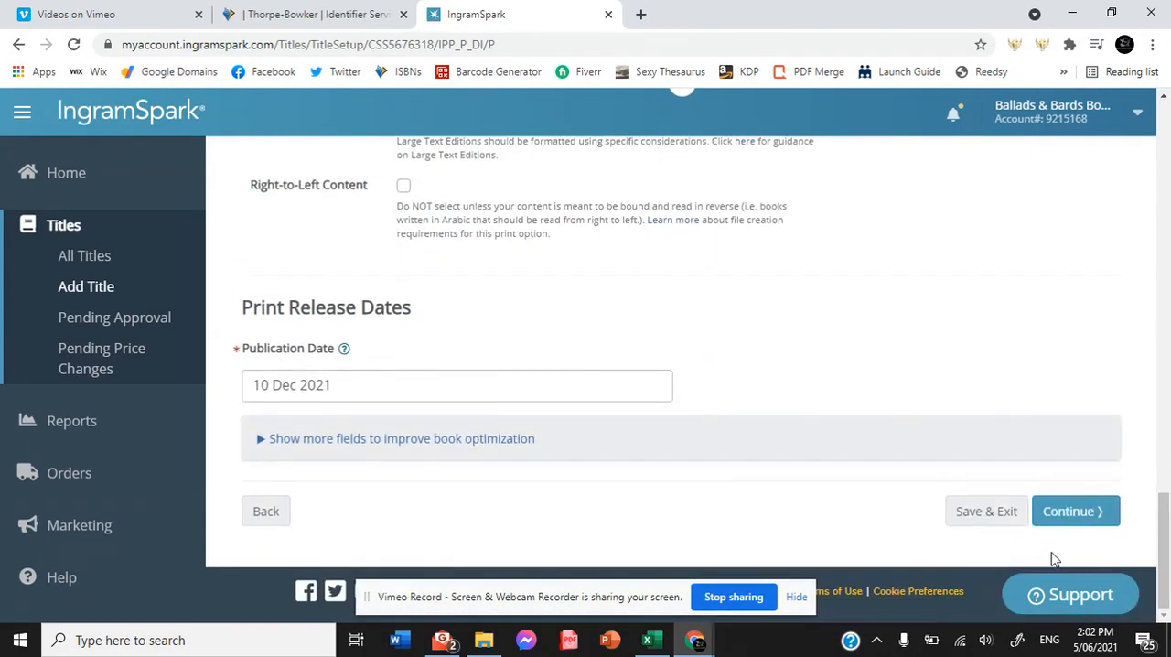
left_click(1077, 518)
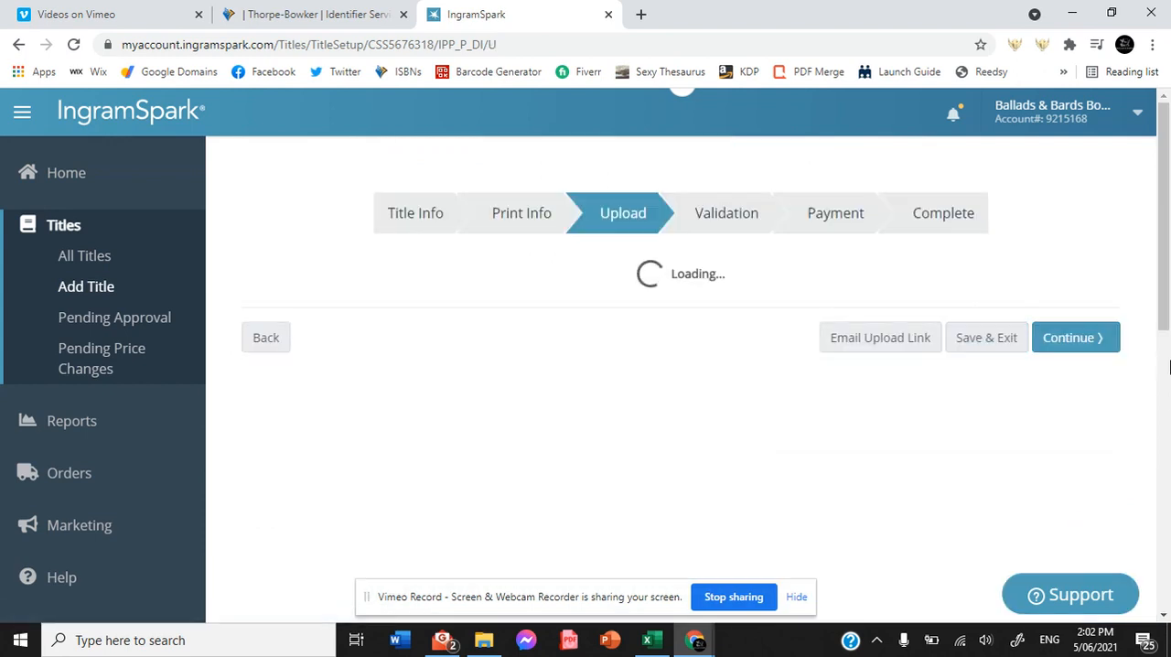
Keep the uploaded interior and cover files and continue through Upload and Validation to the Payment stage.
left_click_drag(1168, 183, 1168, 343)
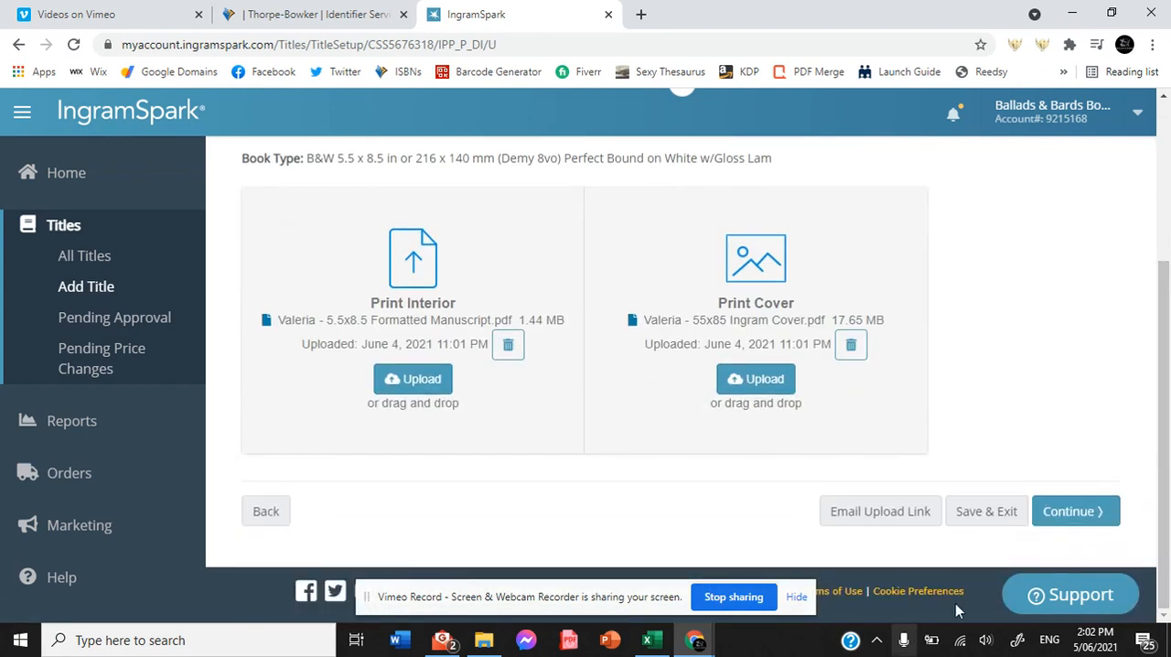
left_click(1076, 511)
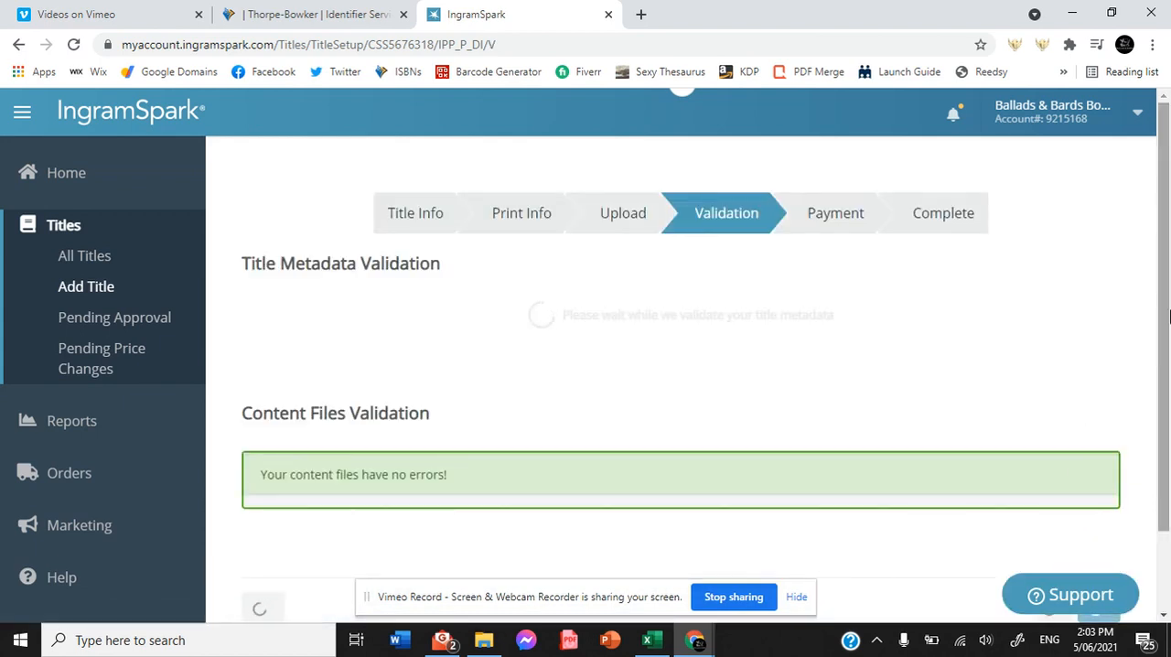
left_click_drag(1168, 318, 1169, 409)
left_click(1086, 515)
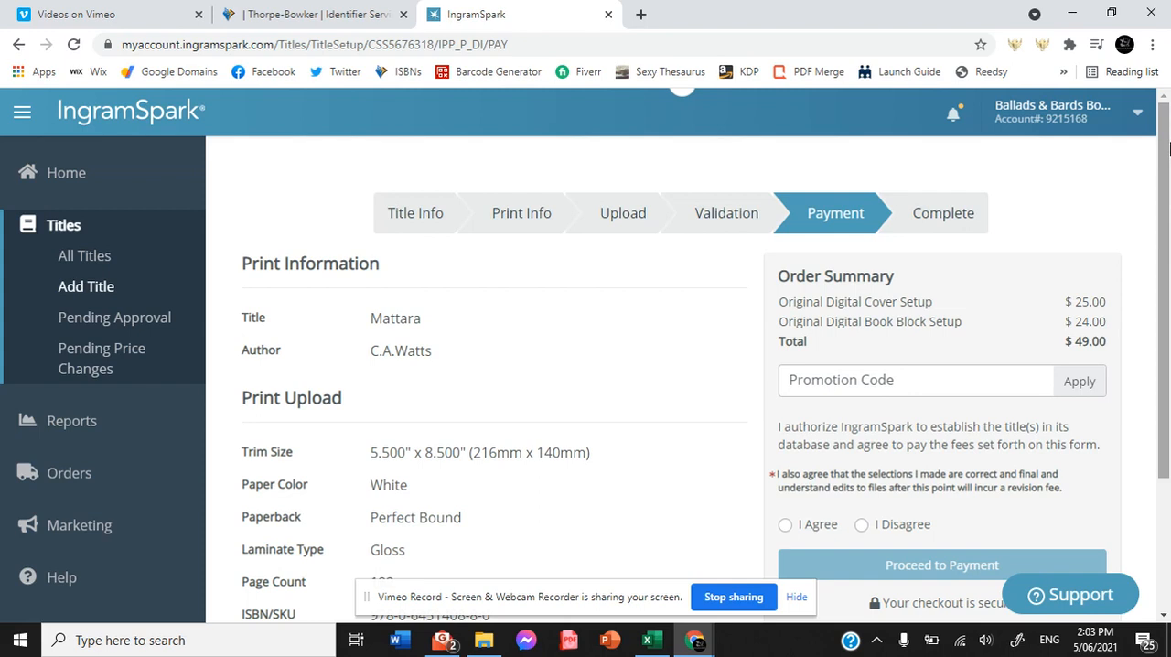
Review the Payment page's print details, order summary, promotion code field and fee agreement options.
left_click_drag(1164, 165, 1163, 177)
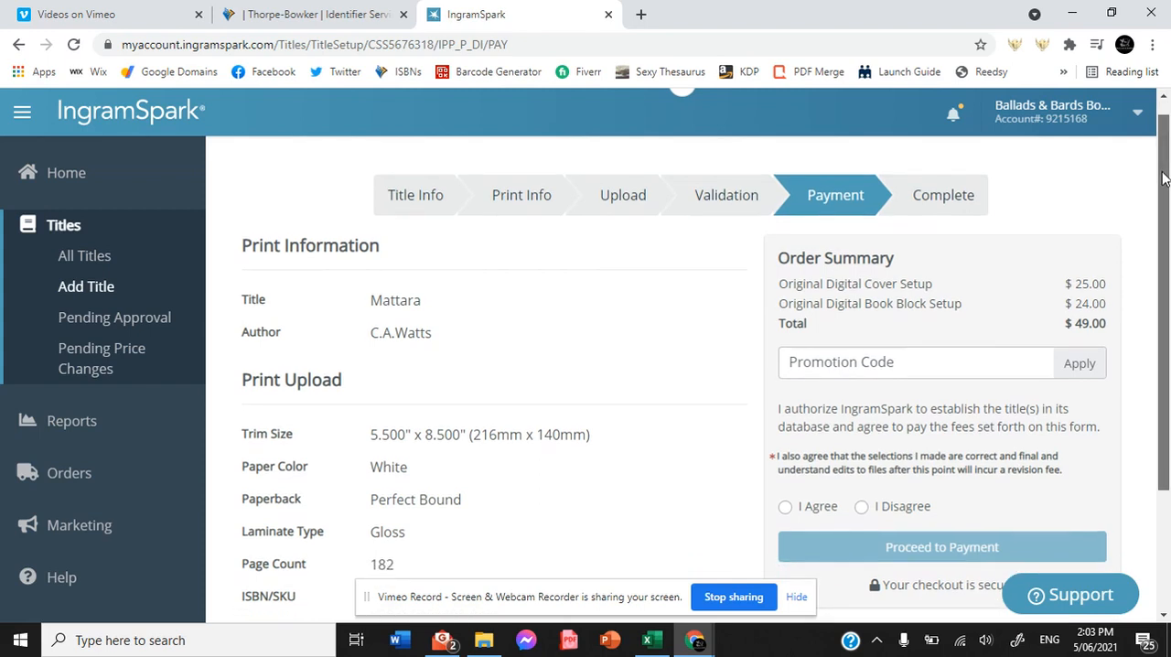
left_click_drag(1164, 178, 1164, 192)
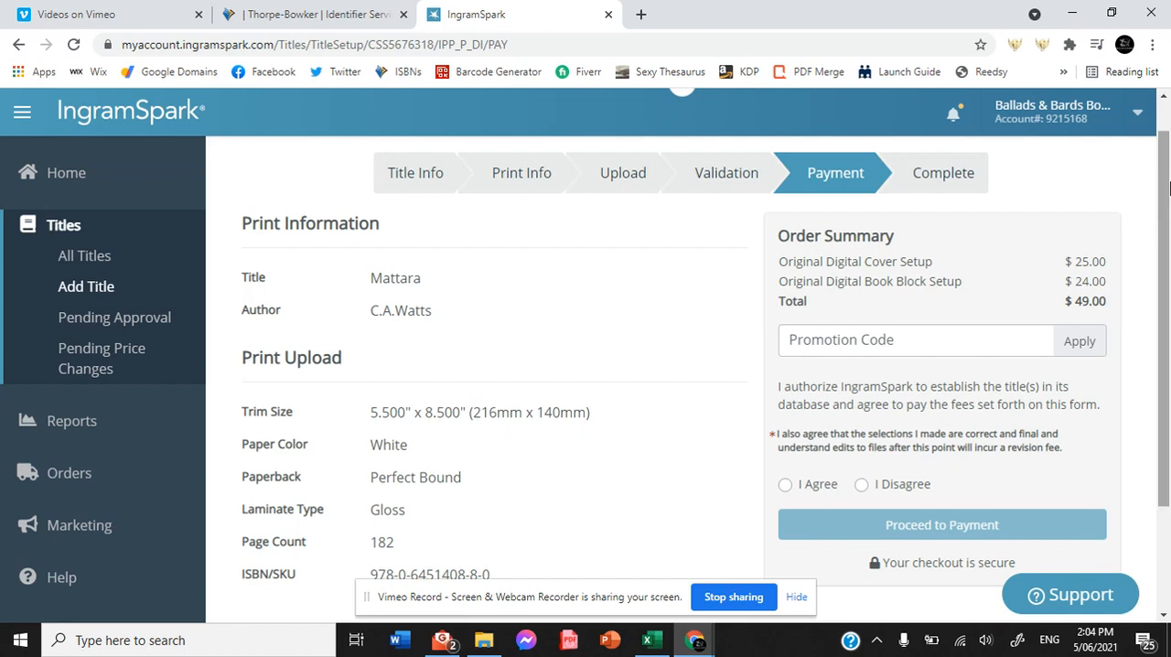
scroll(1164, 233, "down", 1)
left_click(794, 260)
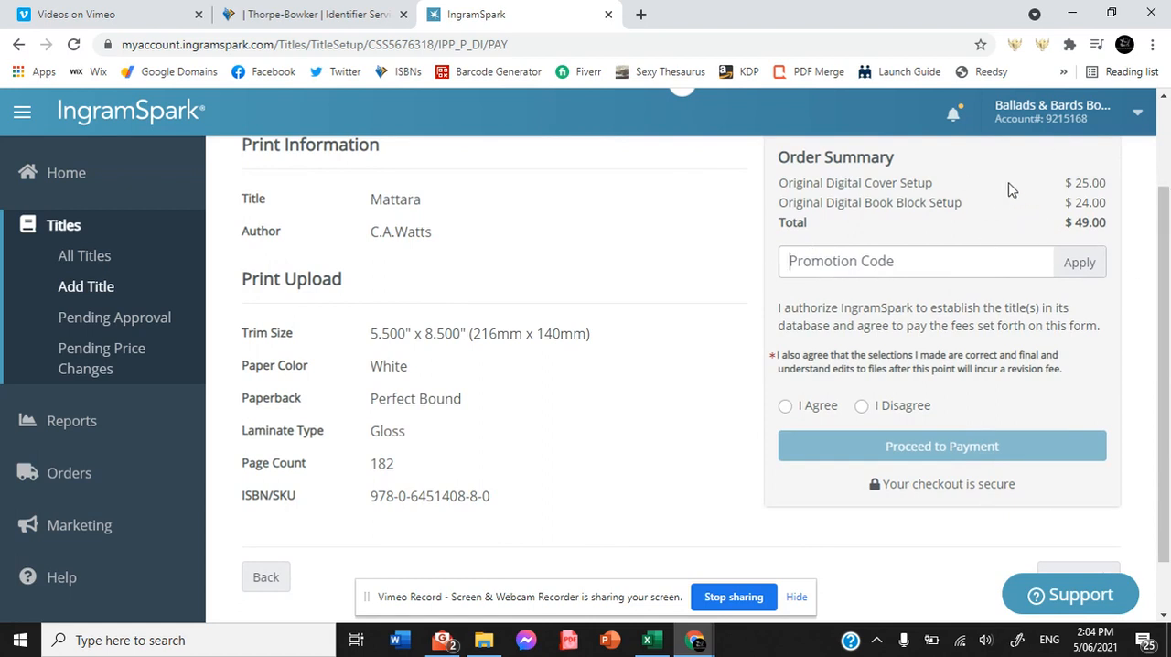
left_click_drag(1165, 271, 1166, 319)
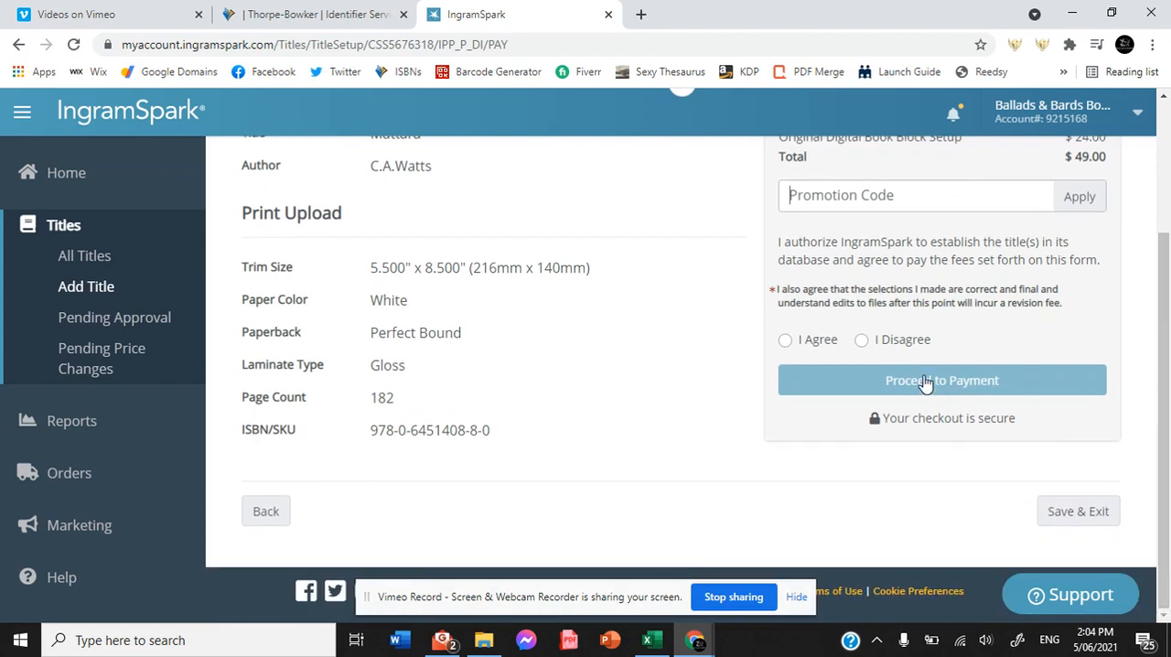